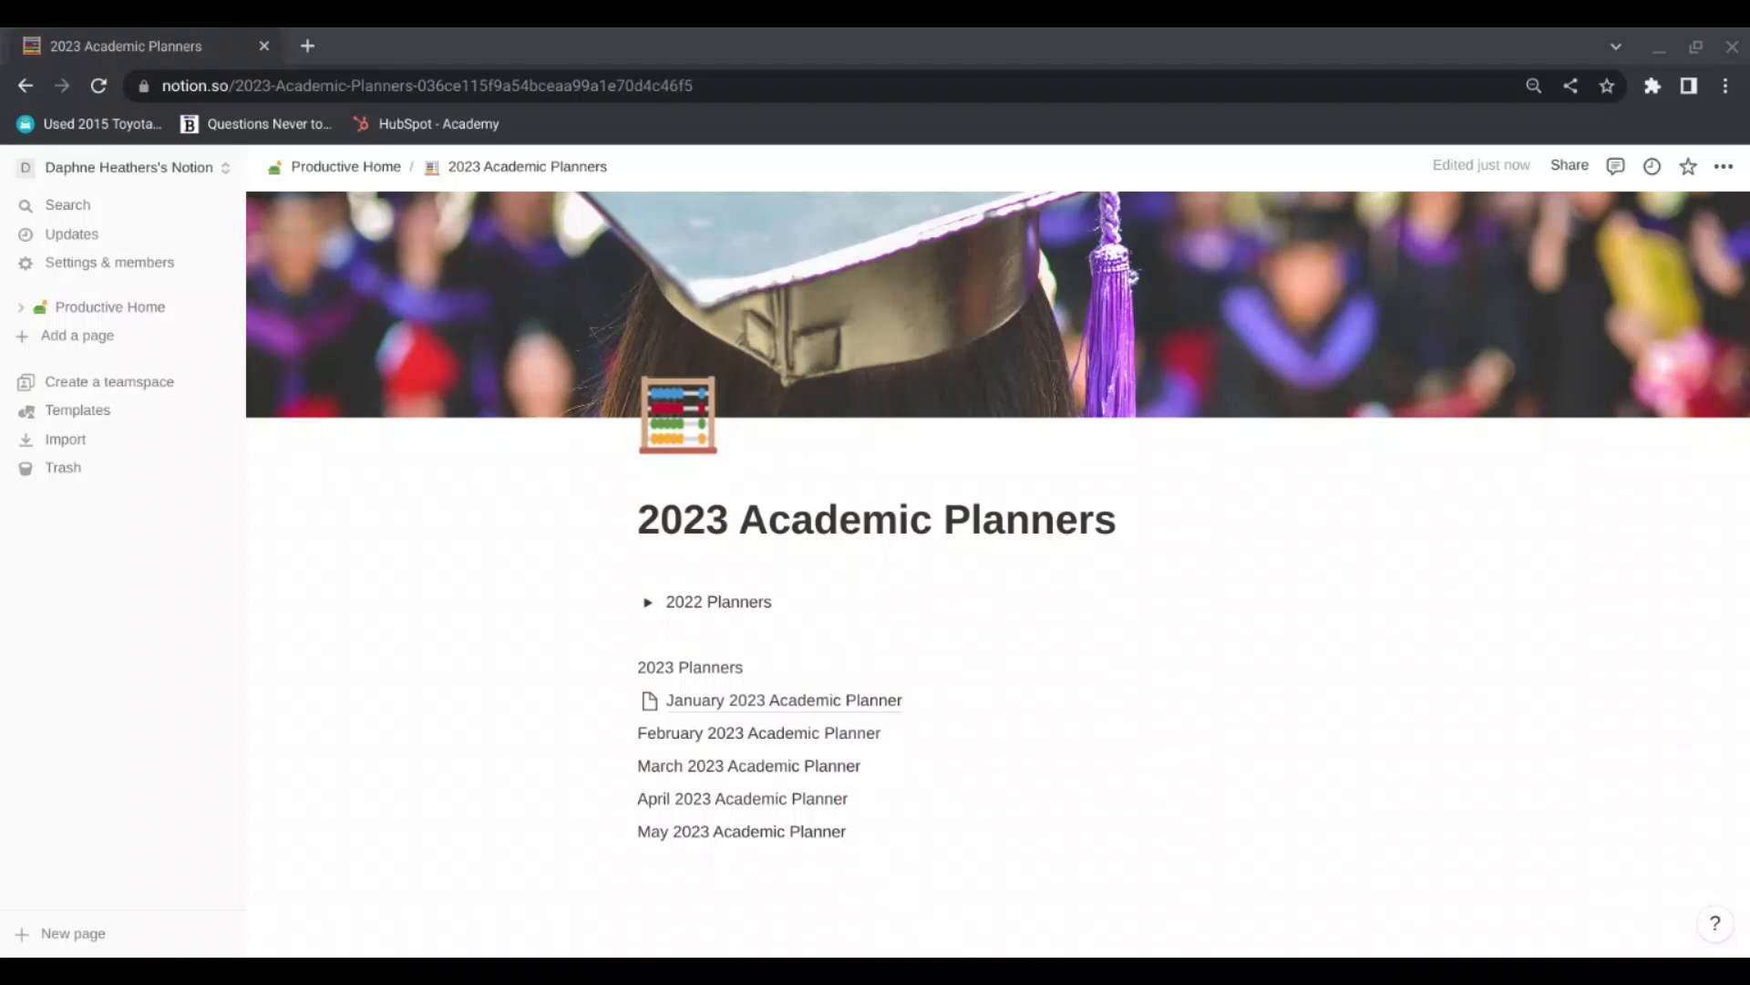
Step: Open the January 2023 Academic Planner page from the 2023 Planners list
left_click(447, 30)
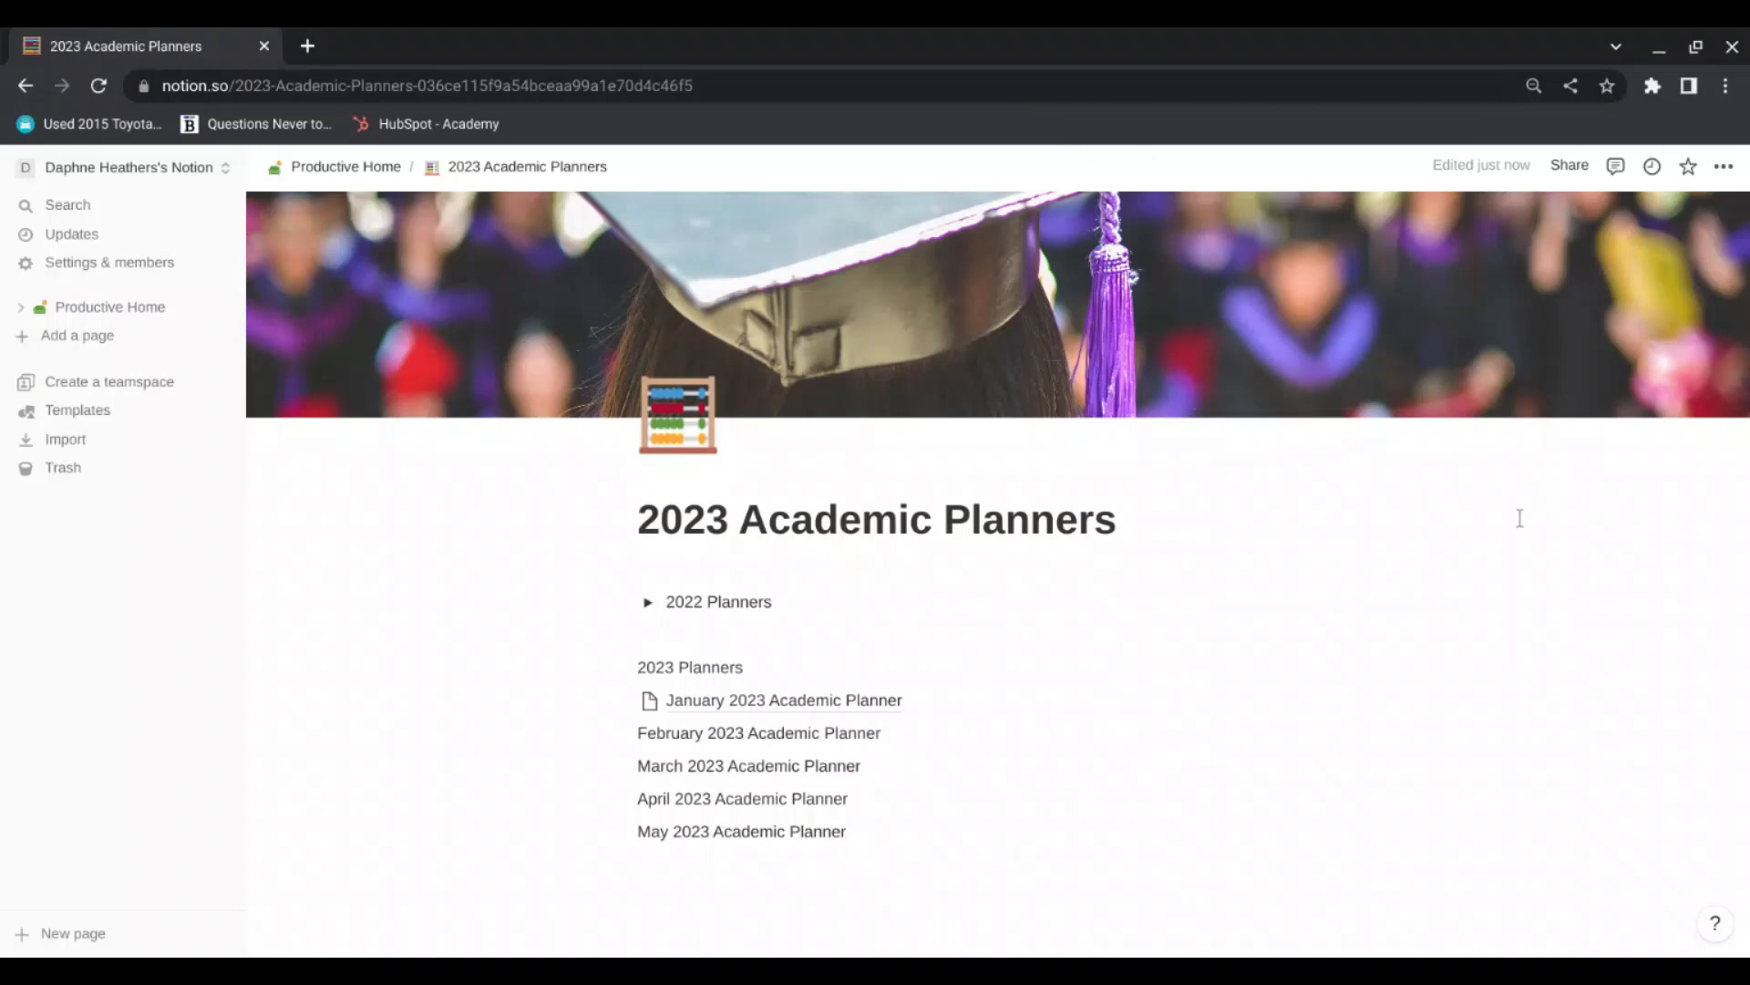
scroll(1520, 518, "down", 1)
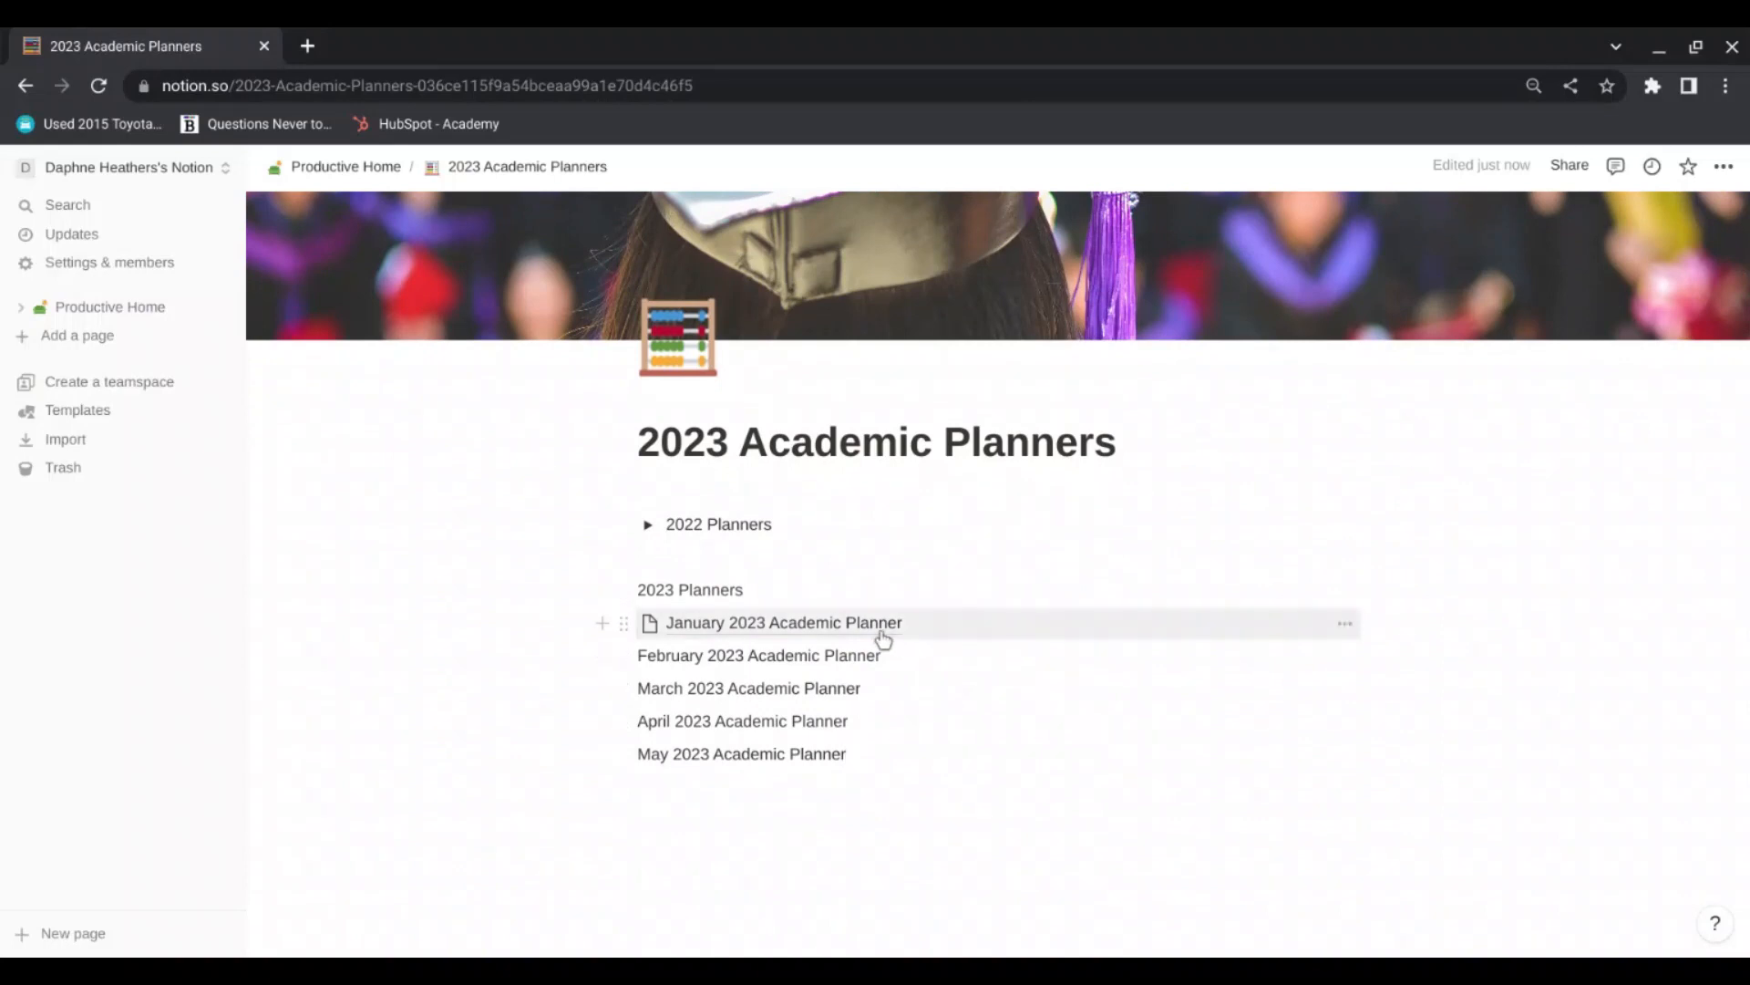
left_click(828, 631)
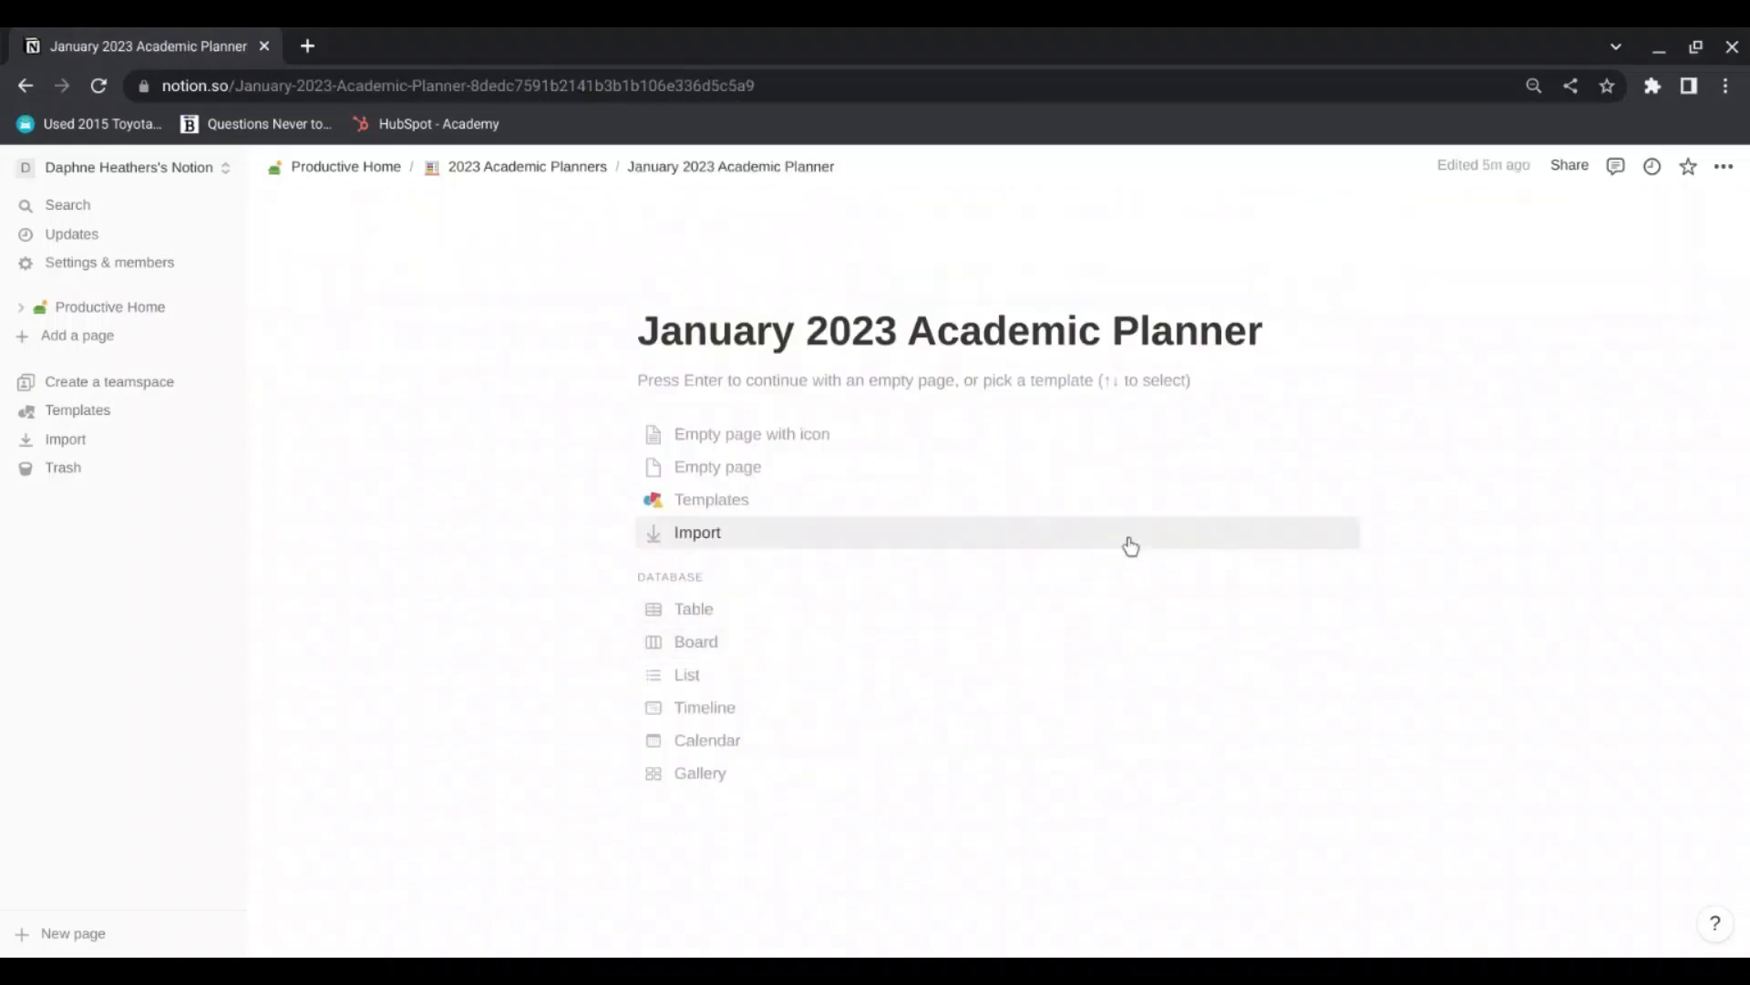
Step: Add an icon to the January planner page and set it to the purple Capricorn emoji
mouse_move(695, 298)
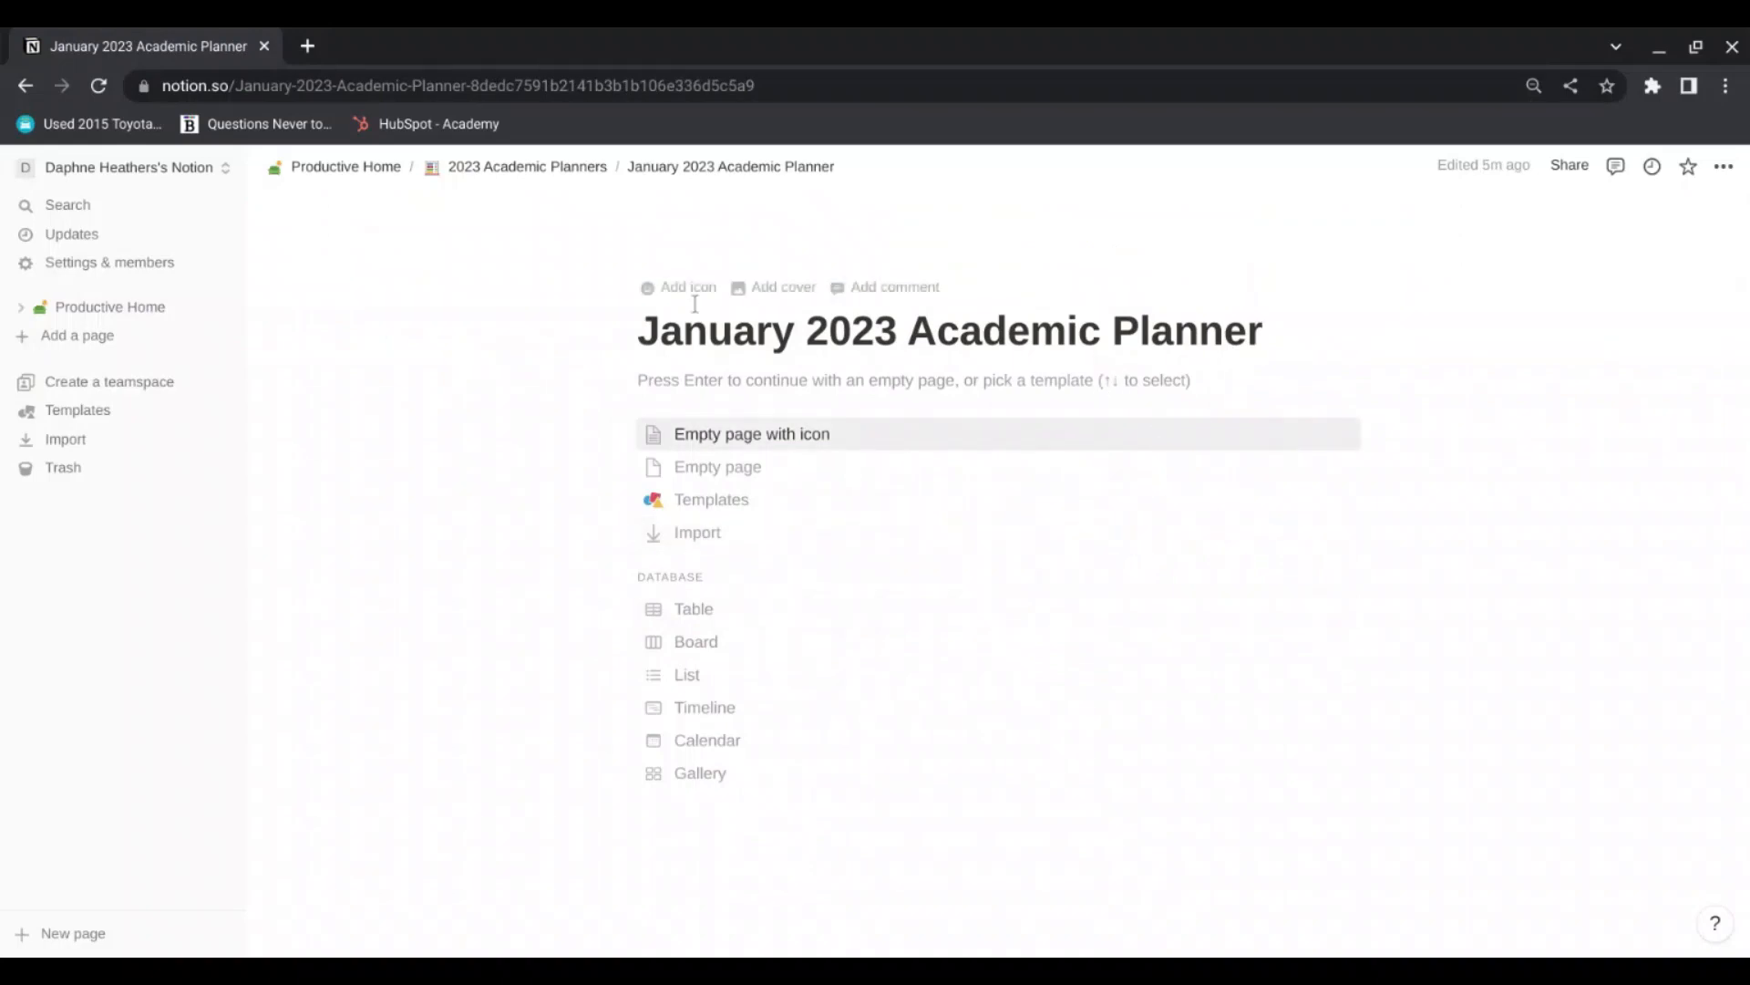
left_click(674, 297)
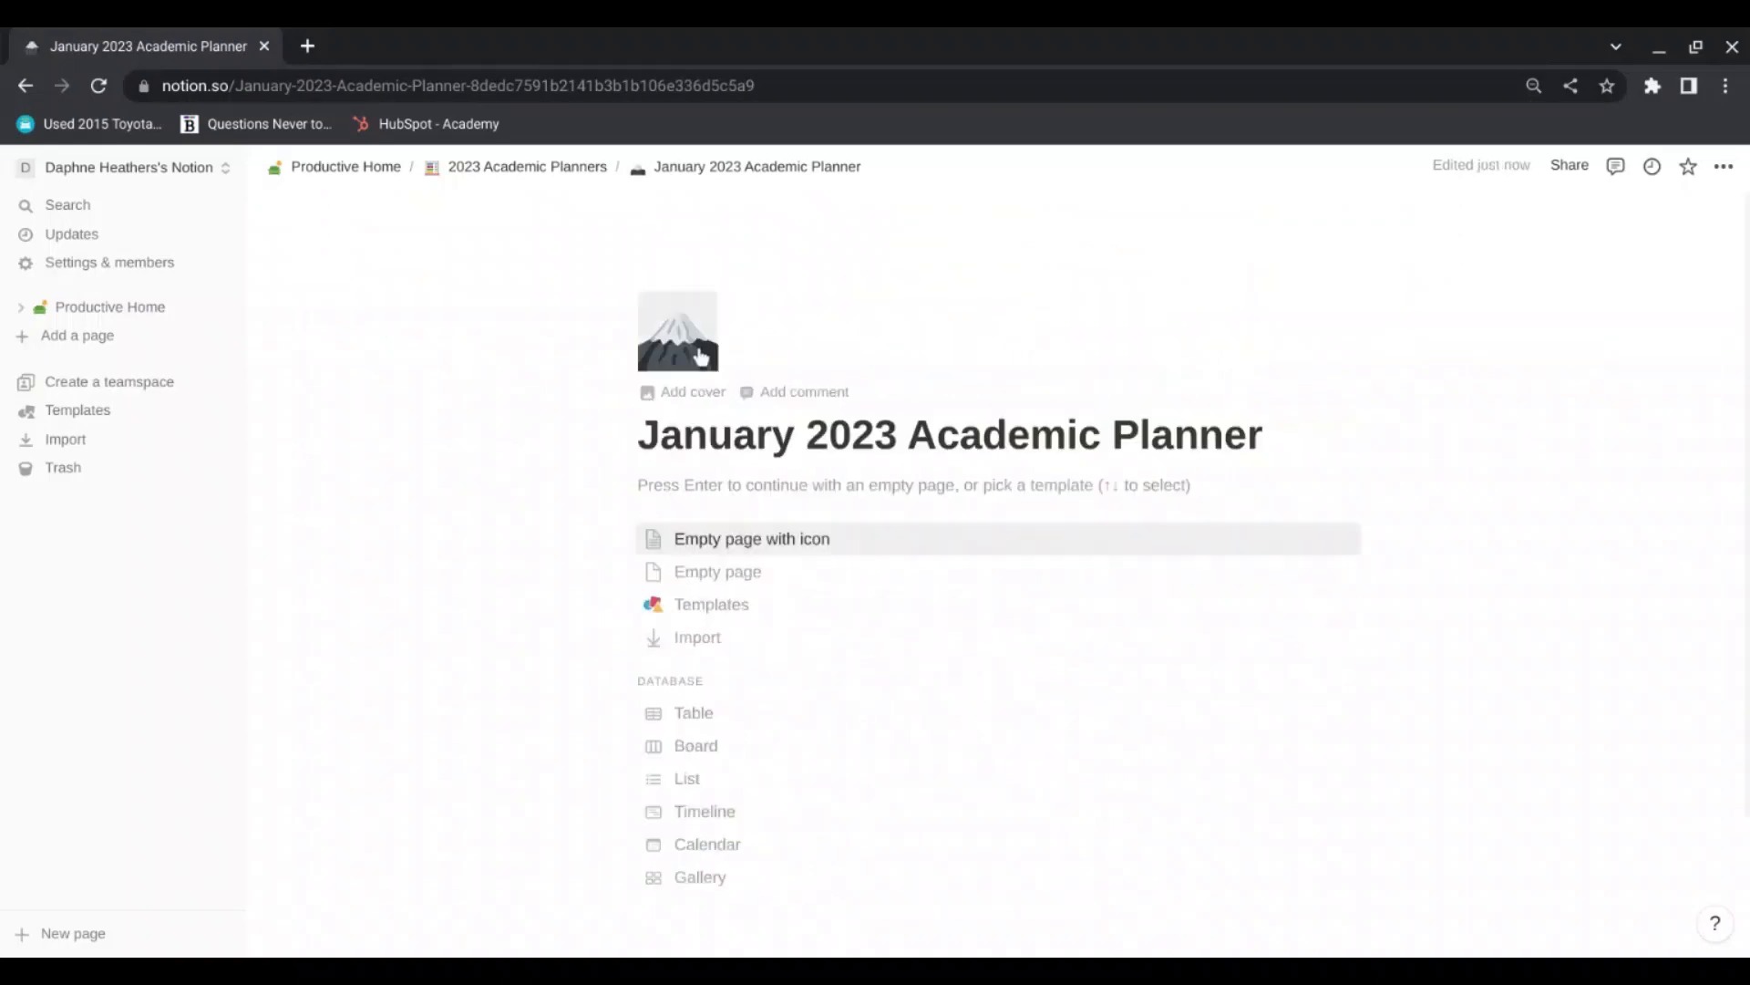
left_click(698, 351)
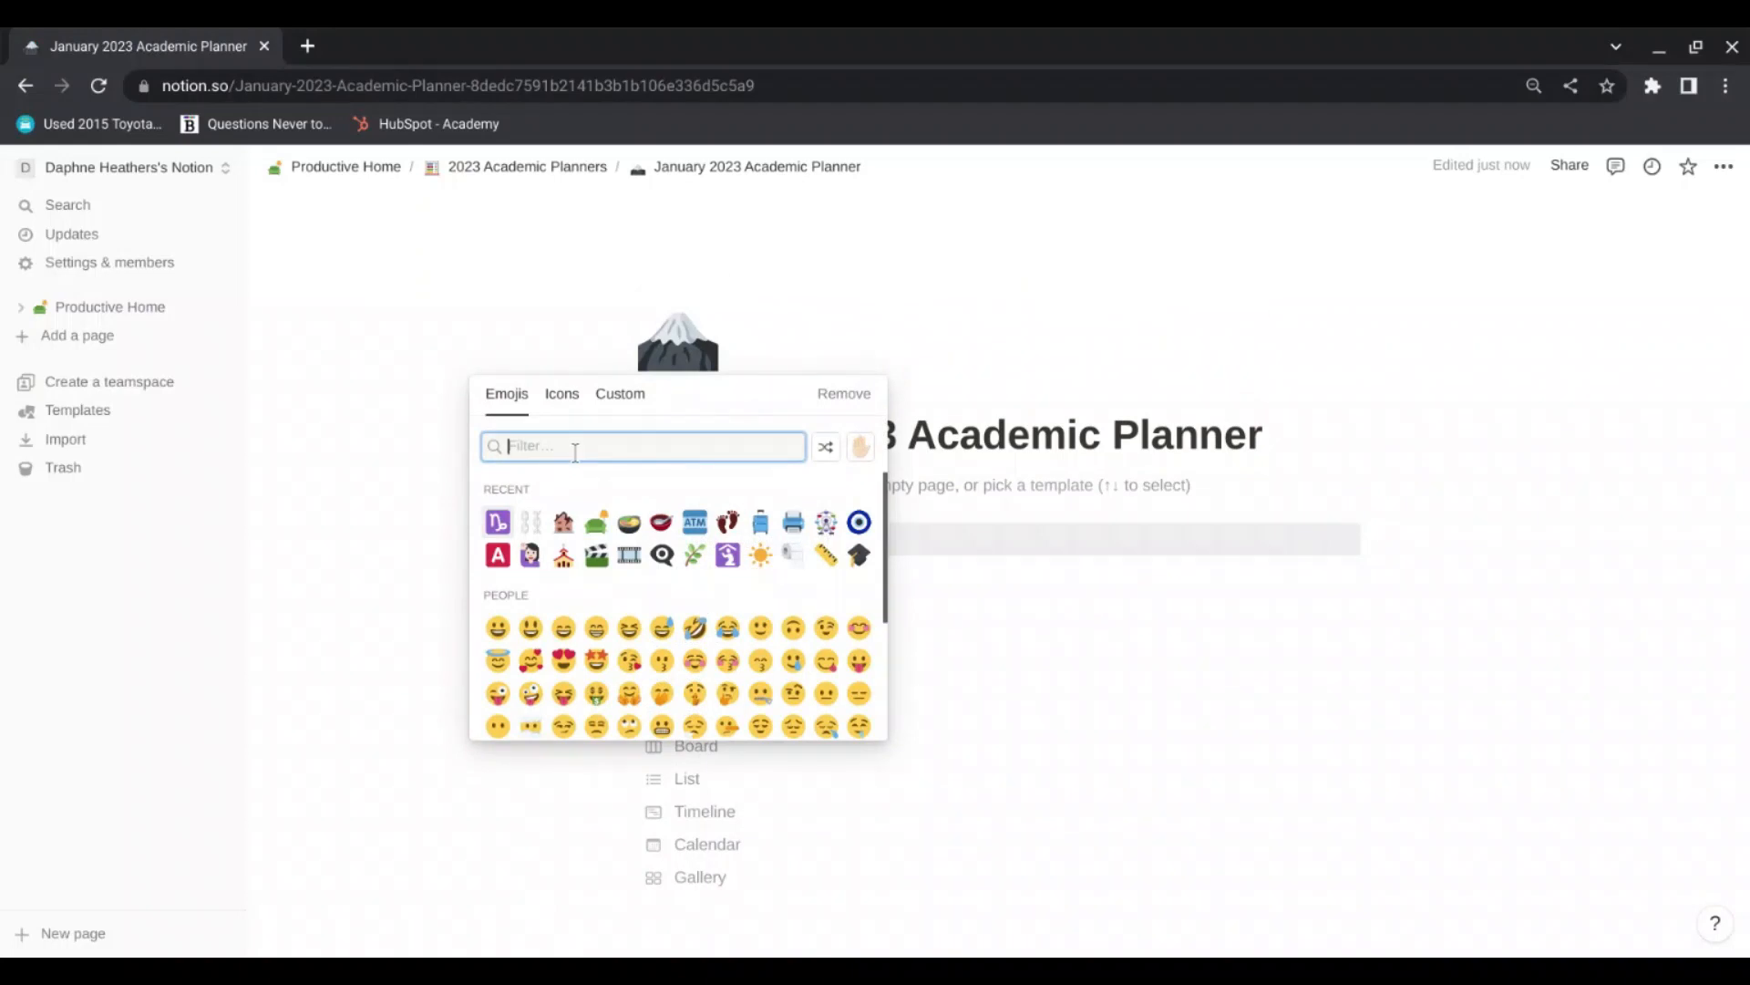
left_click(498, 523)
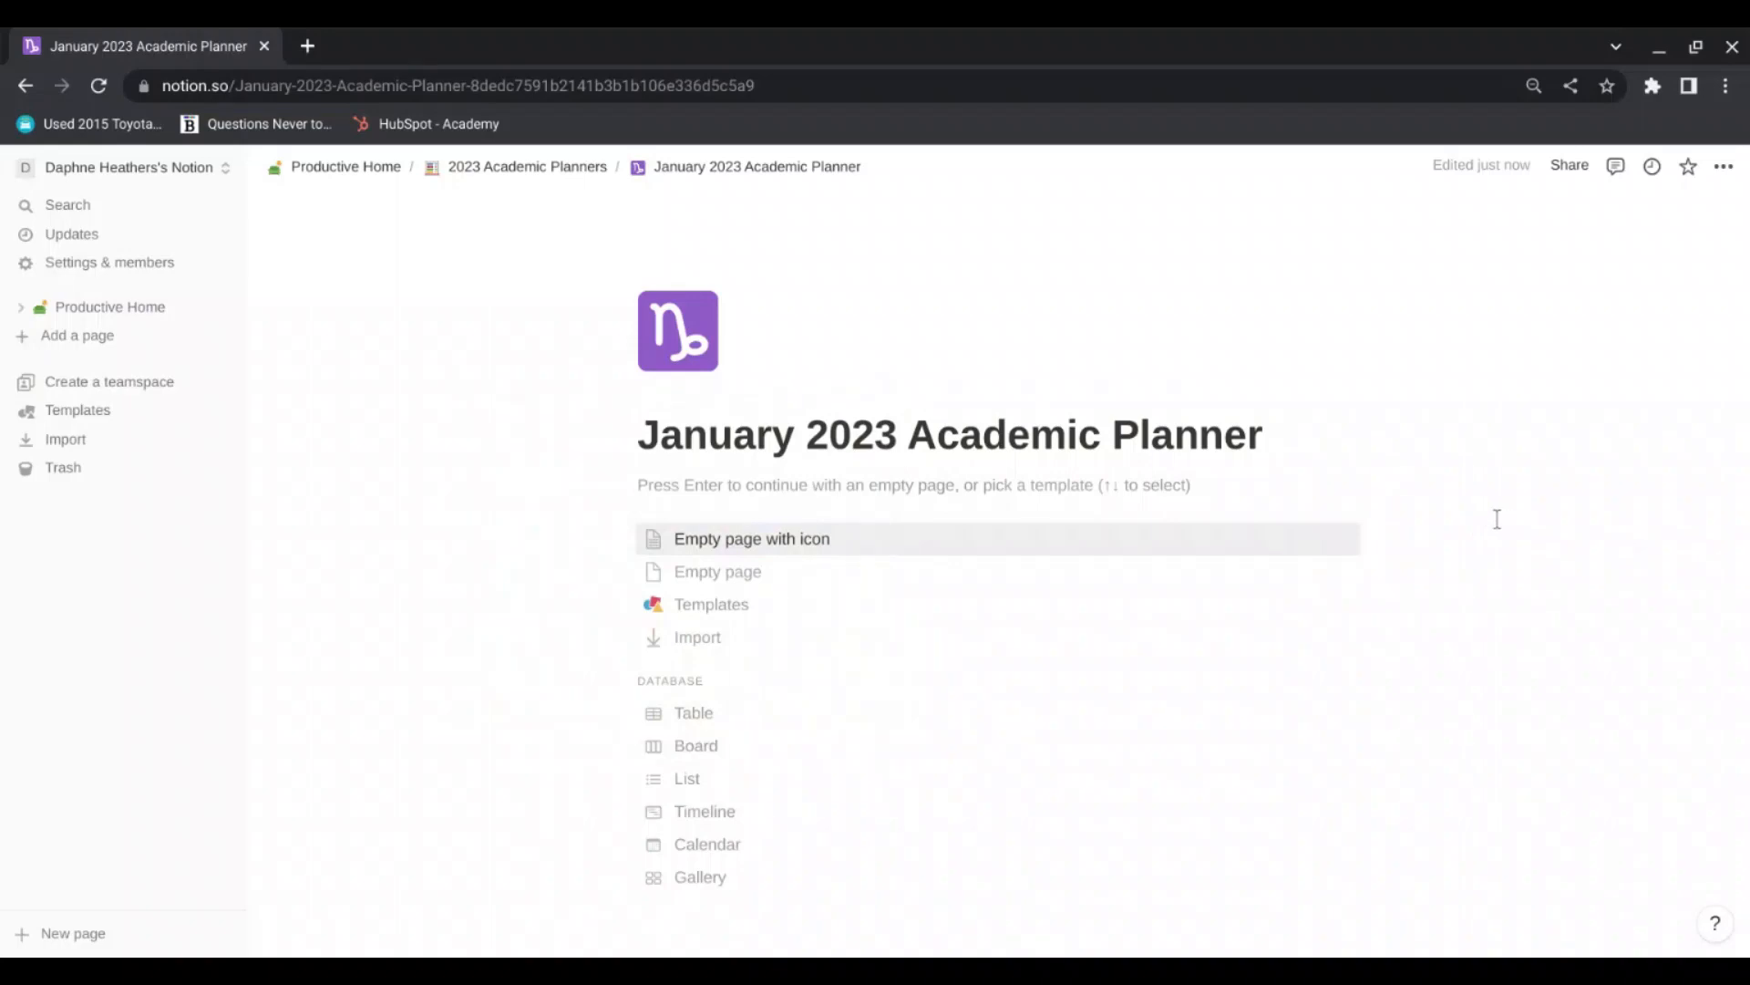
Step: Start the page empty, leave a blank line, and add "You are an A+ Student" as a Heading 3
key("Return")
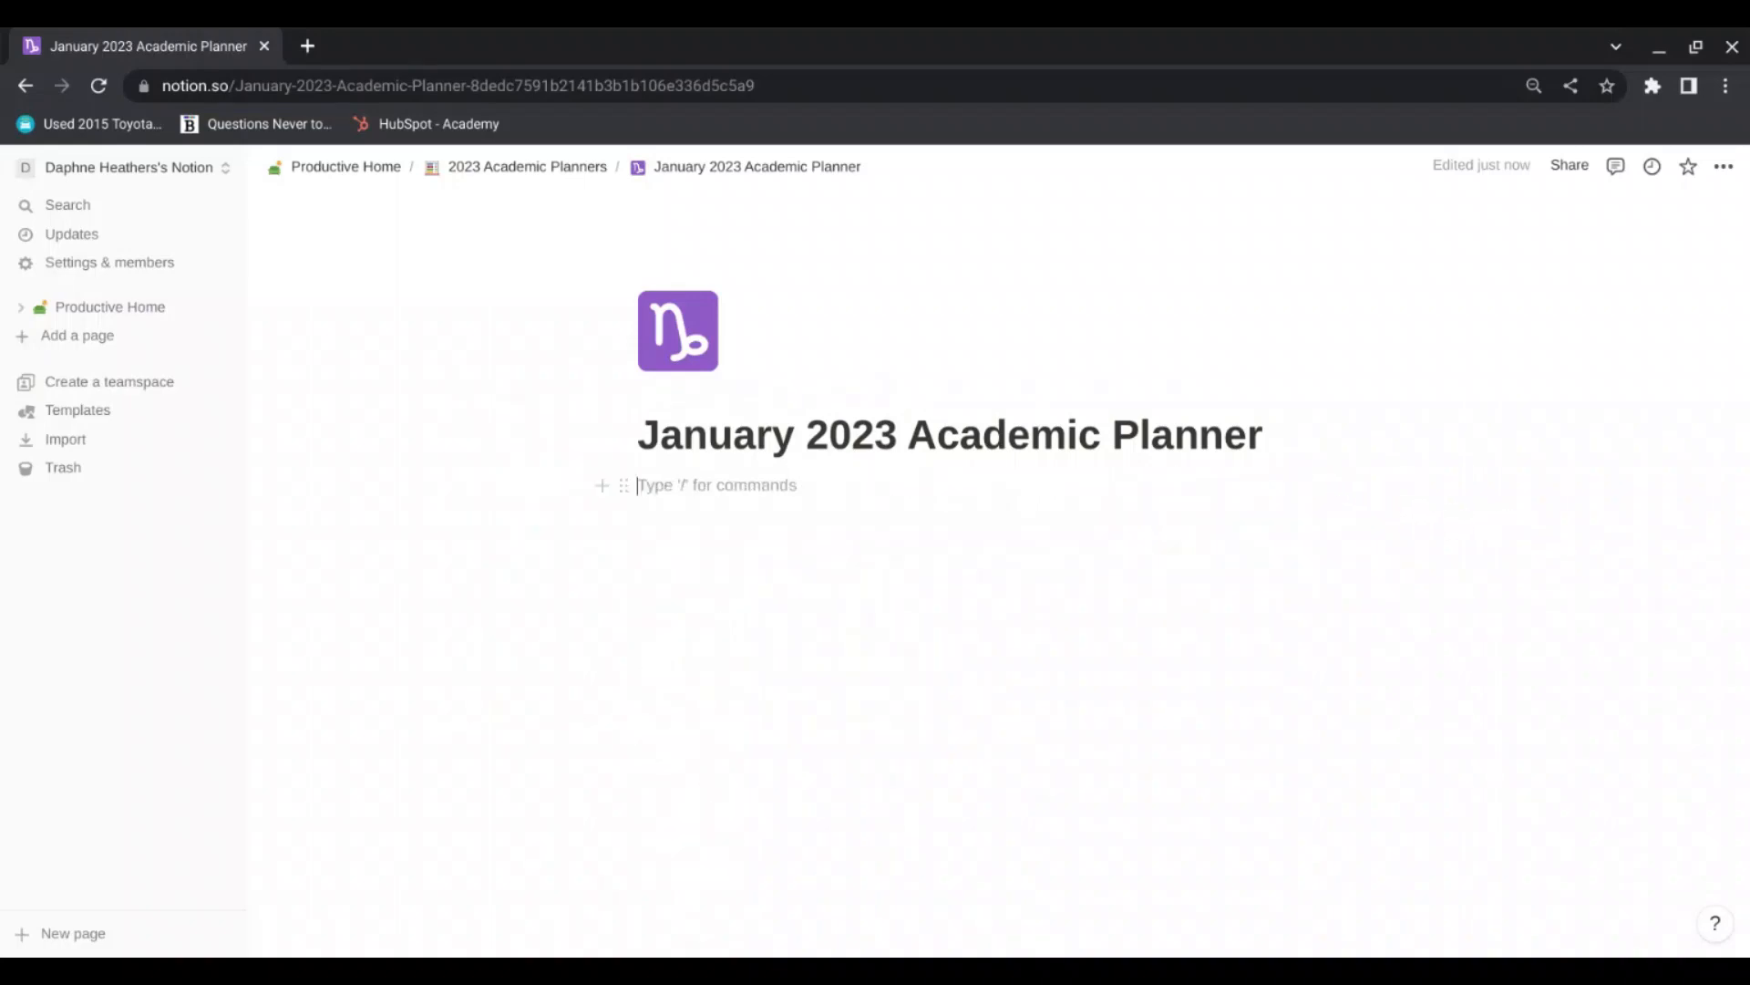
key("Return")
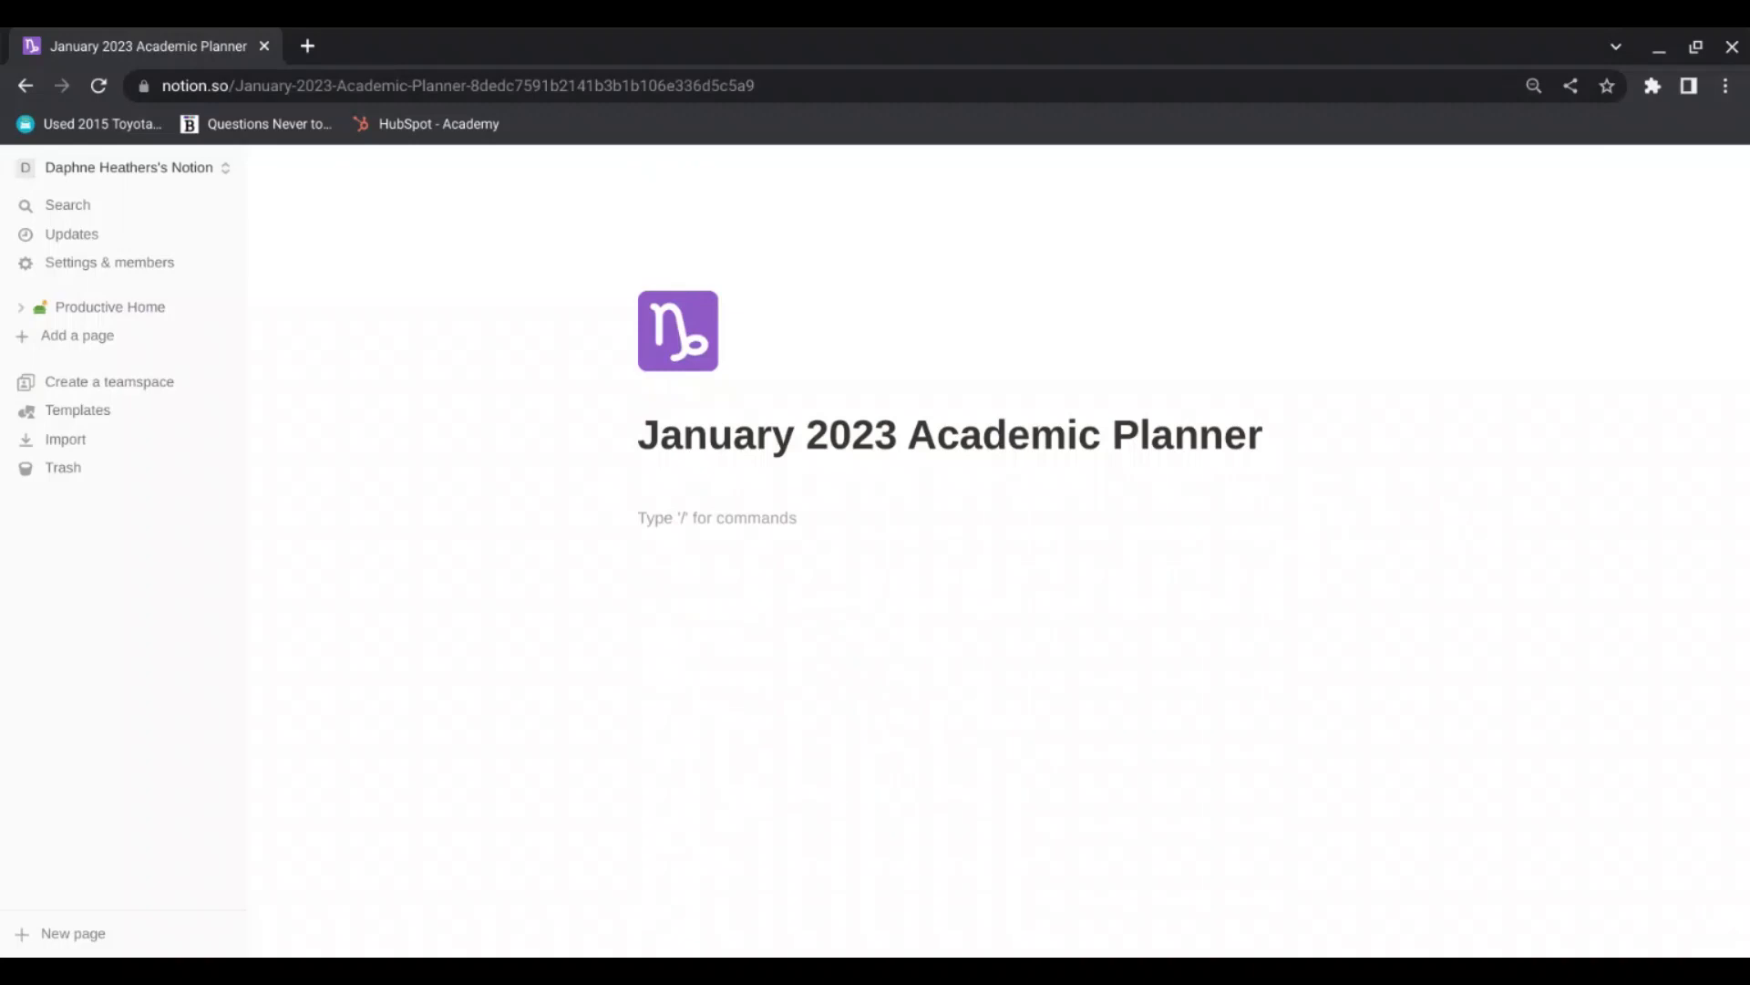
type("You are an A+ Student")
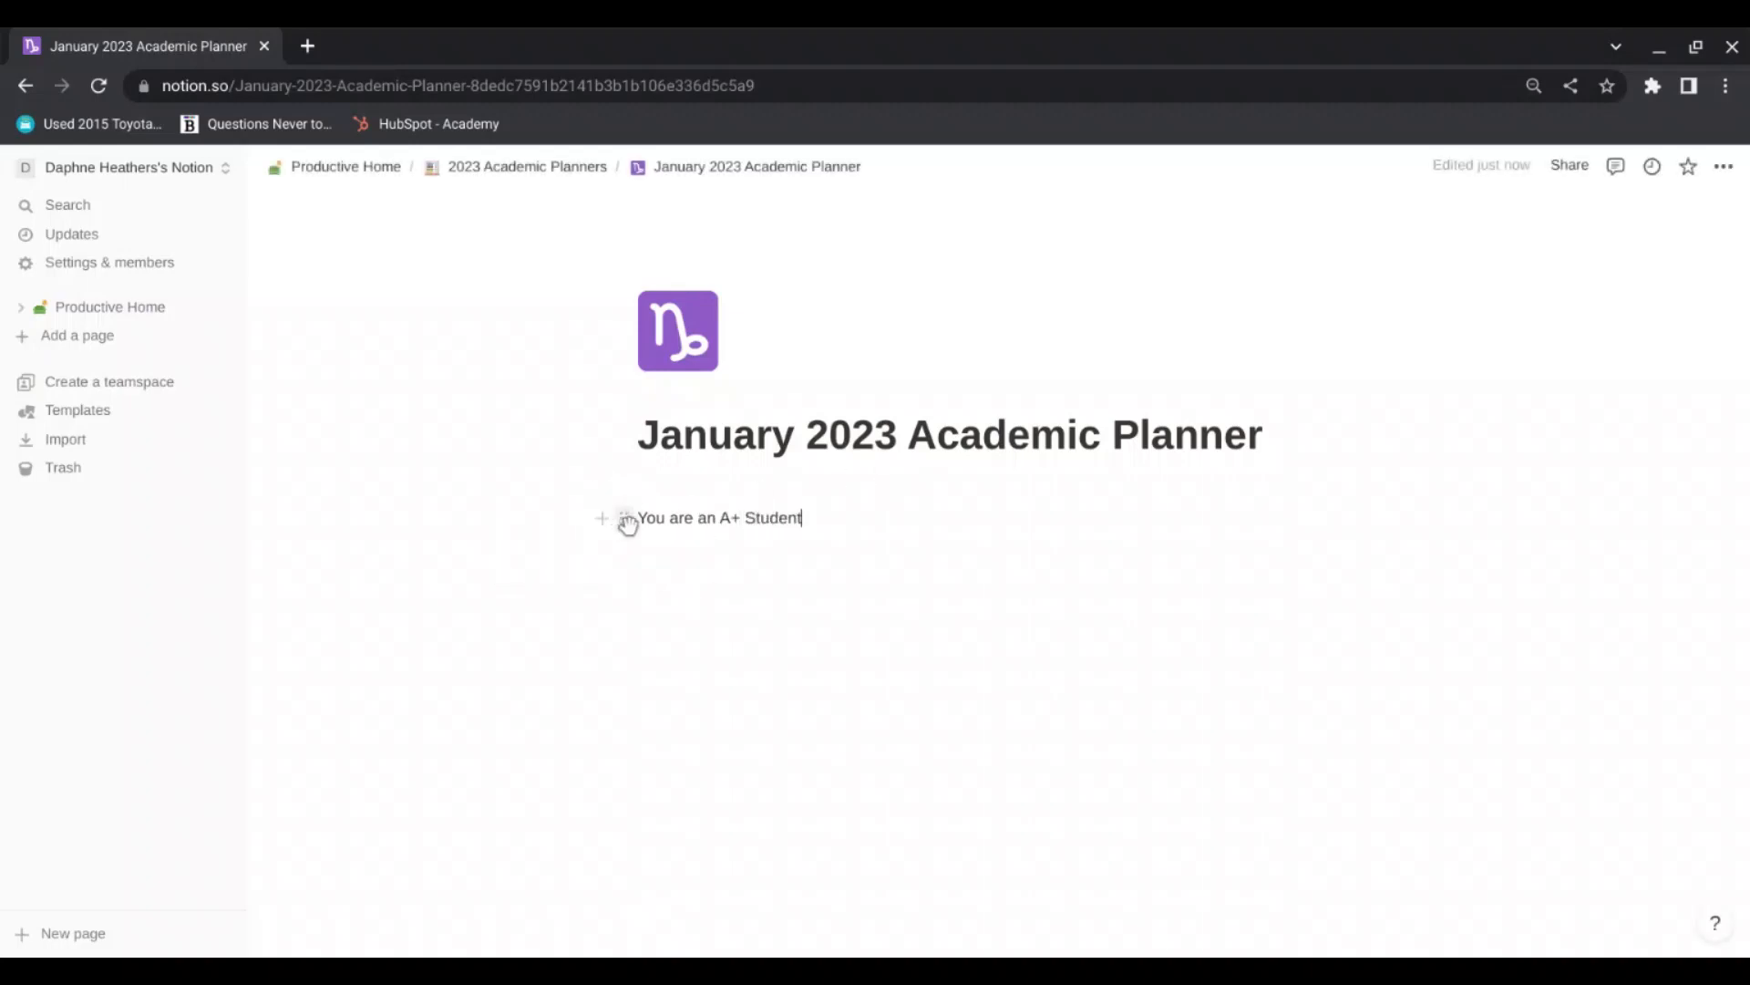
left_click(627, 519)
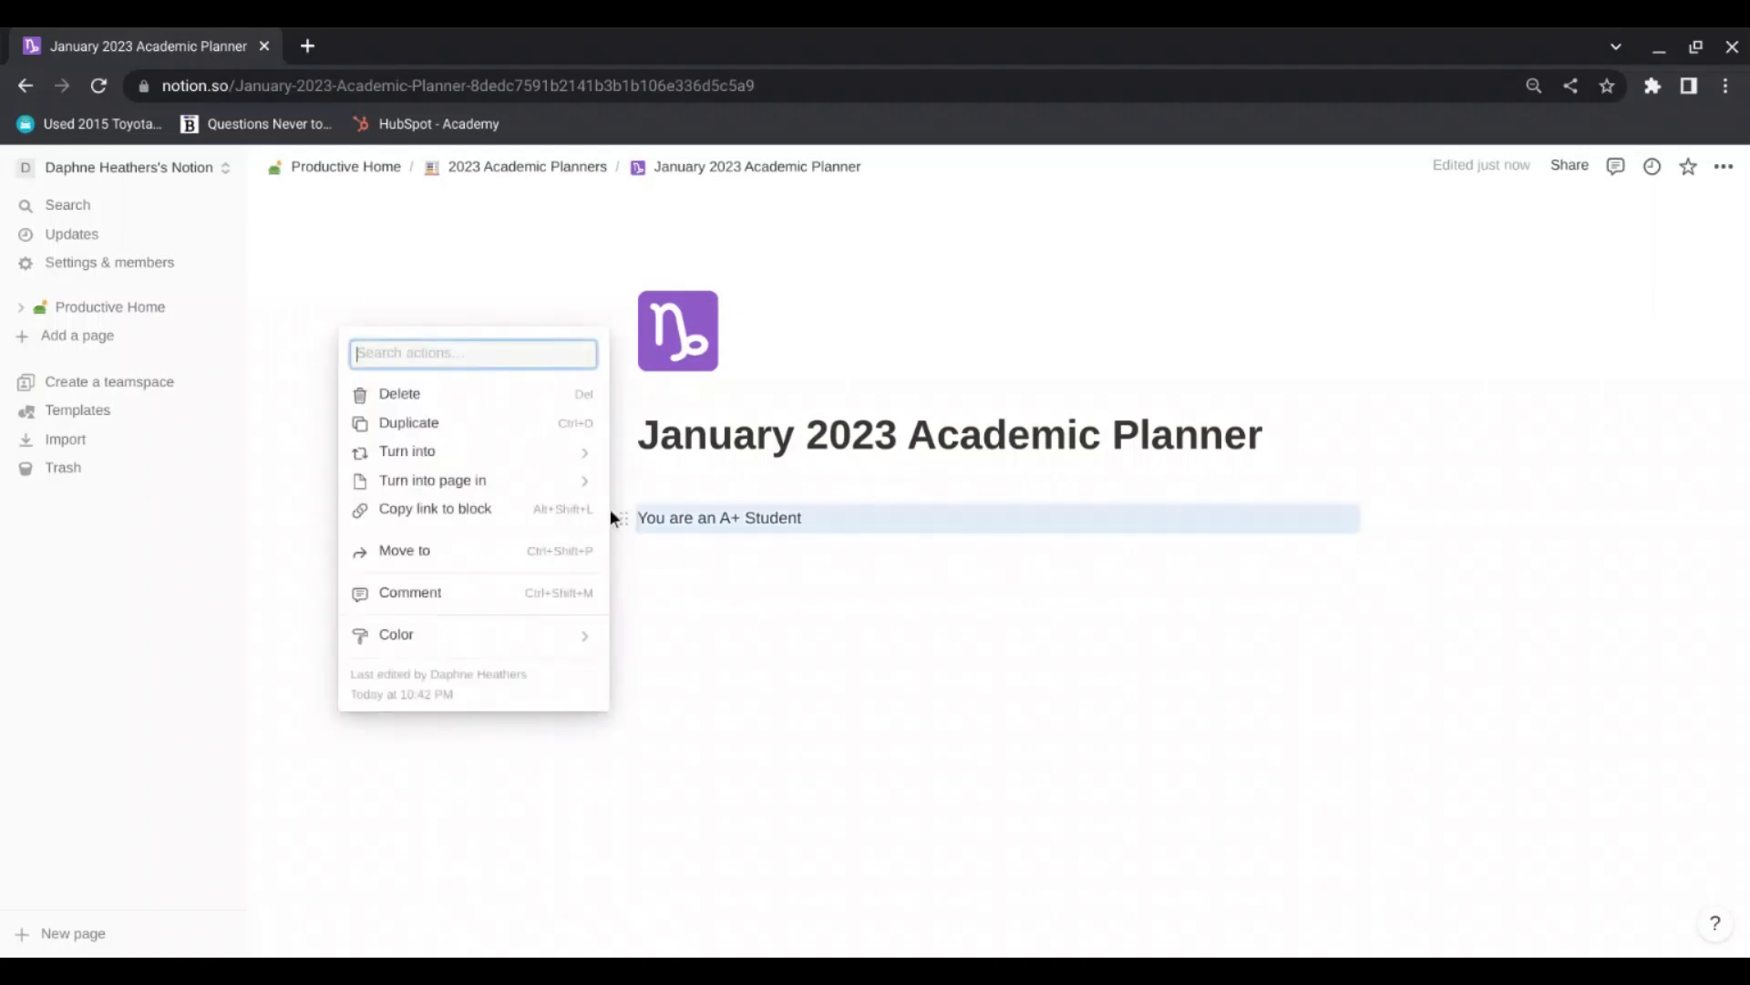
mouse_move(538, 480)
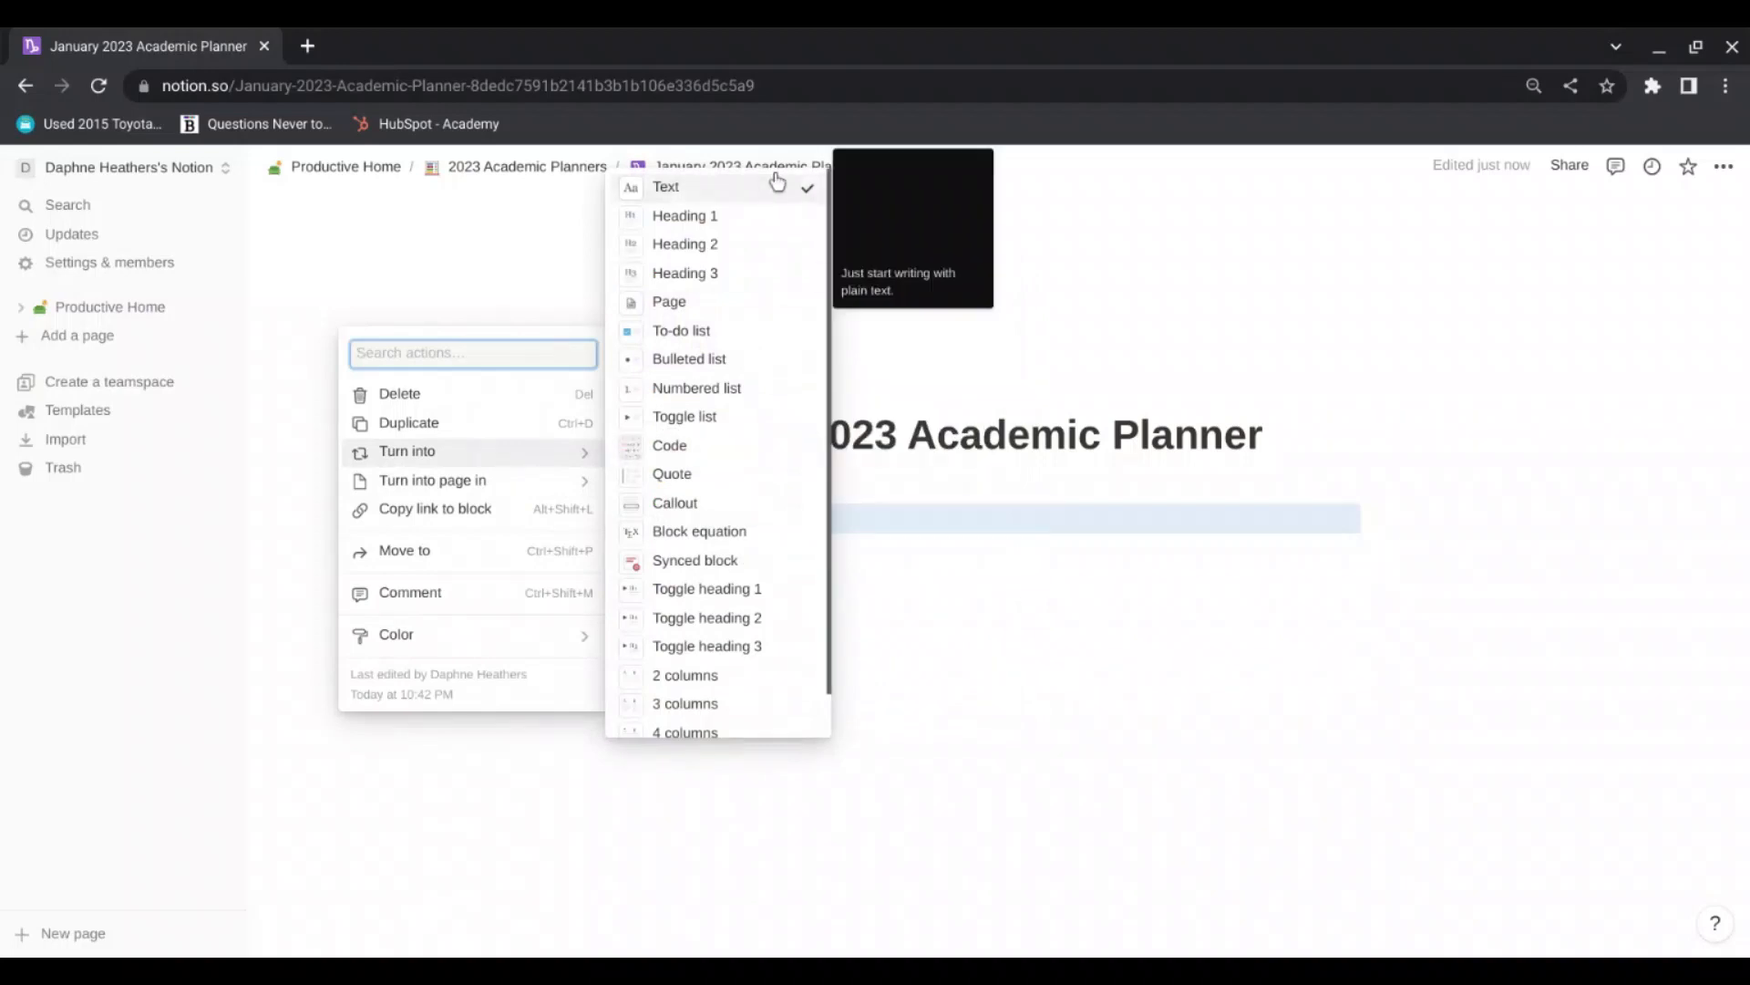
left_click(727, 273)
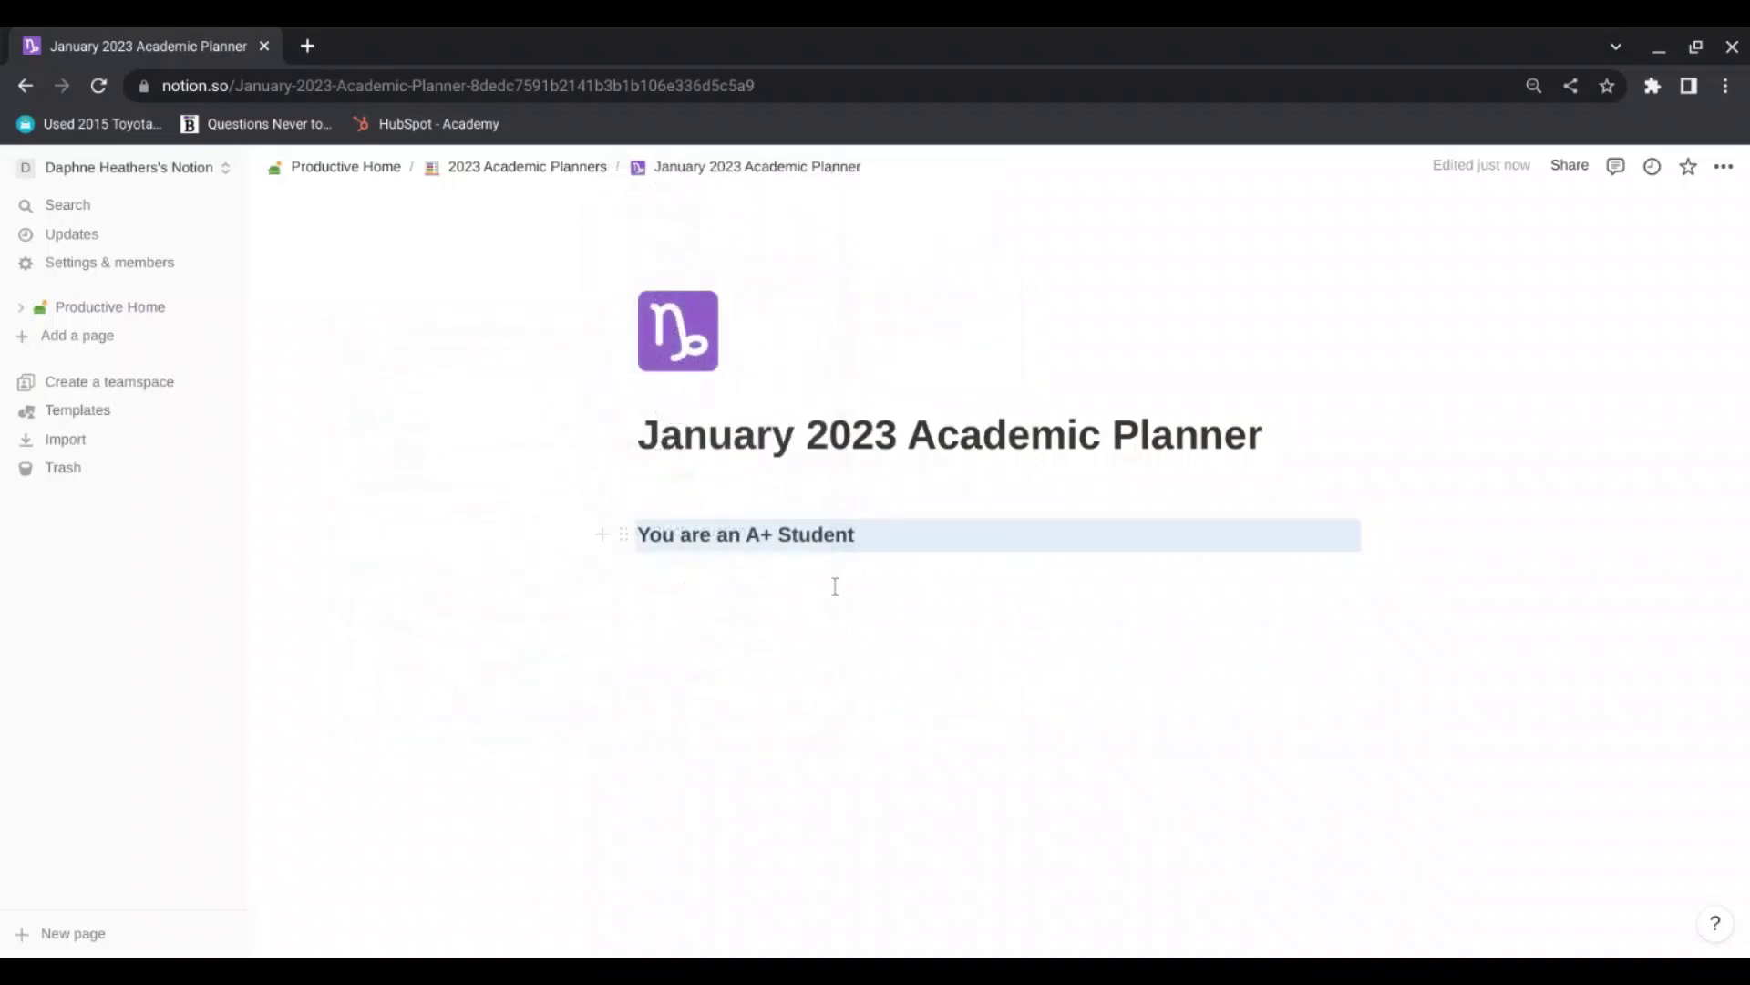
Step: Insert a simple table directly below the "You are an A+ Student" heading
left_click(727, 572)
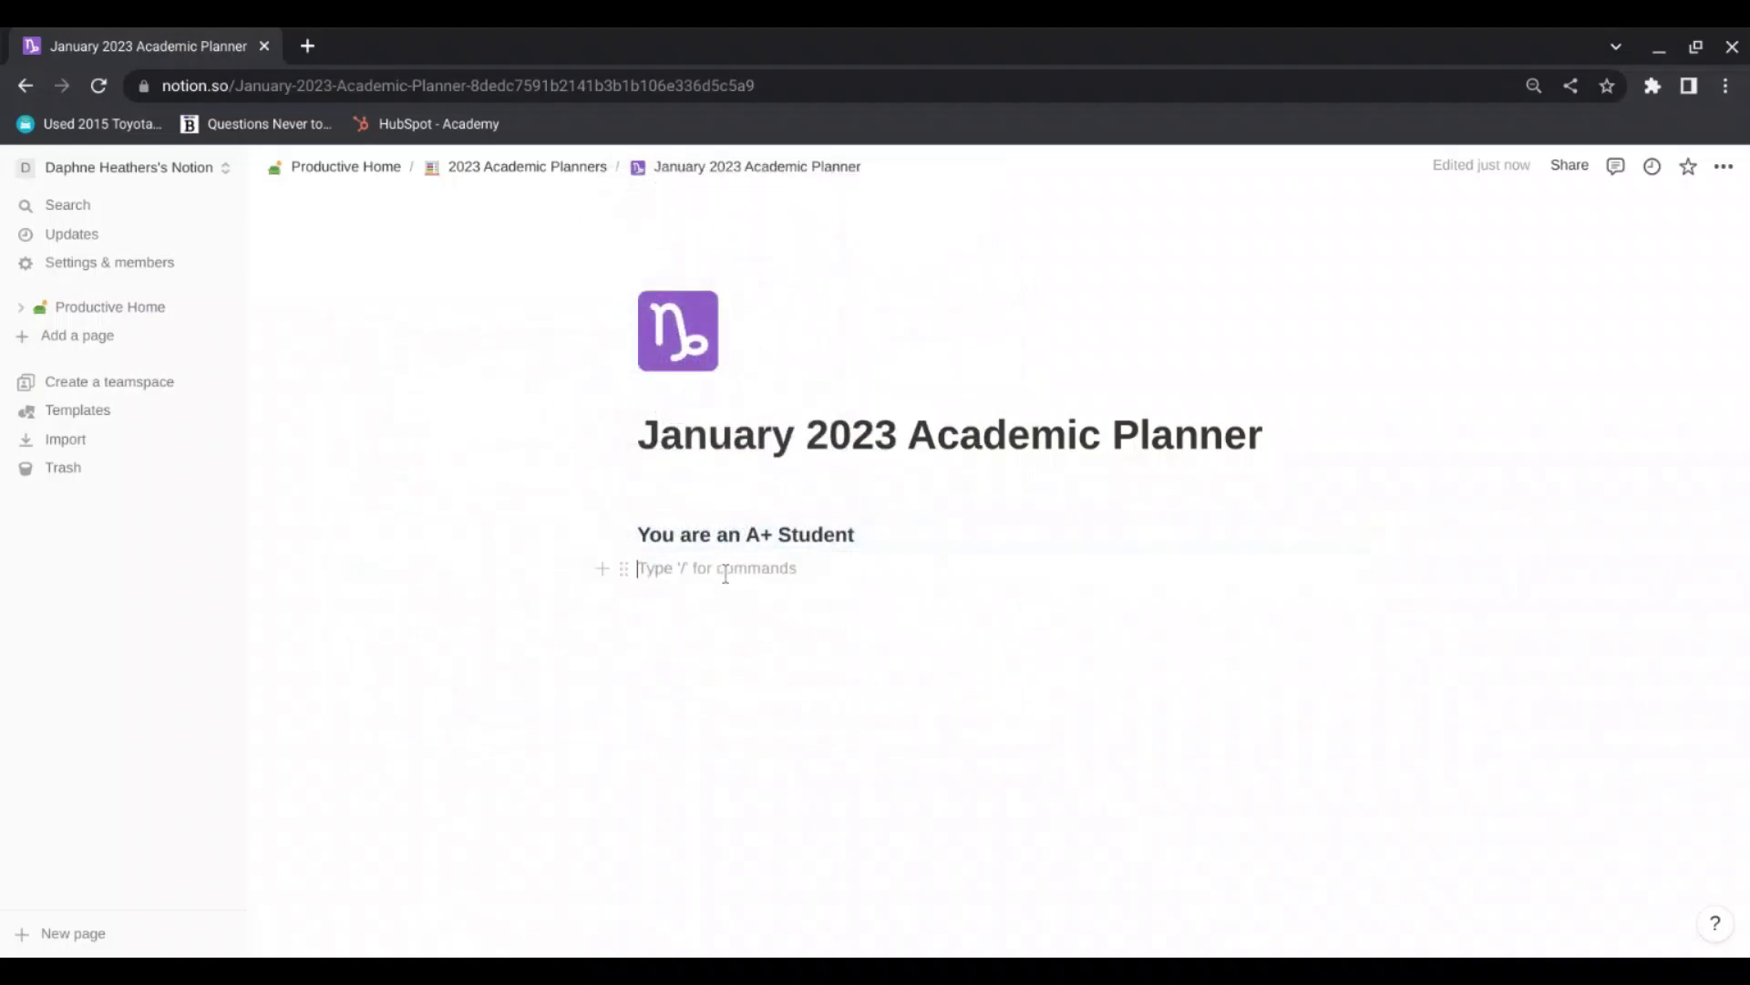
type("/")
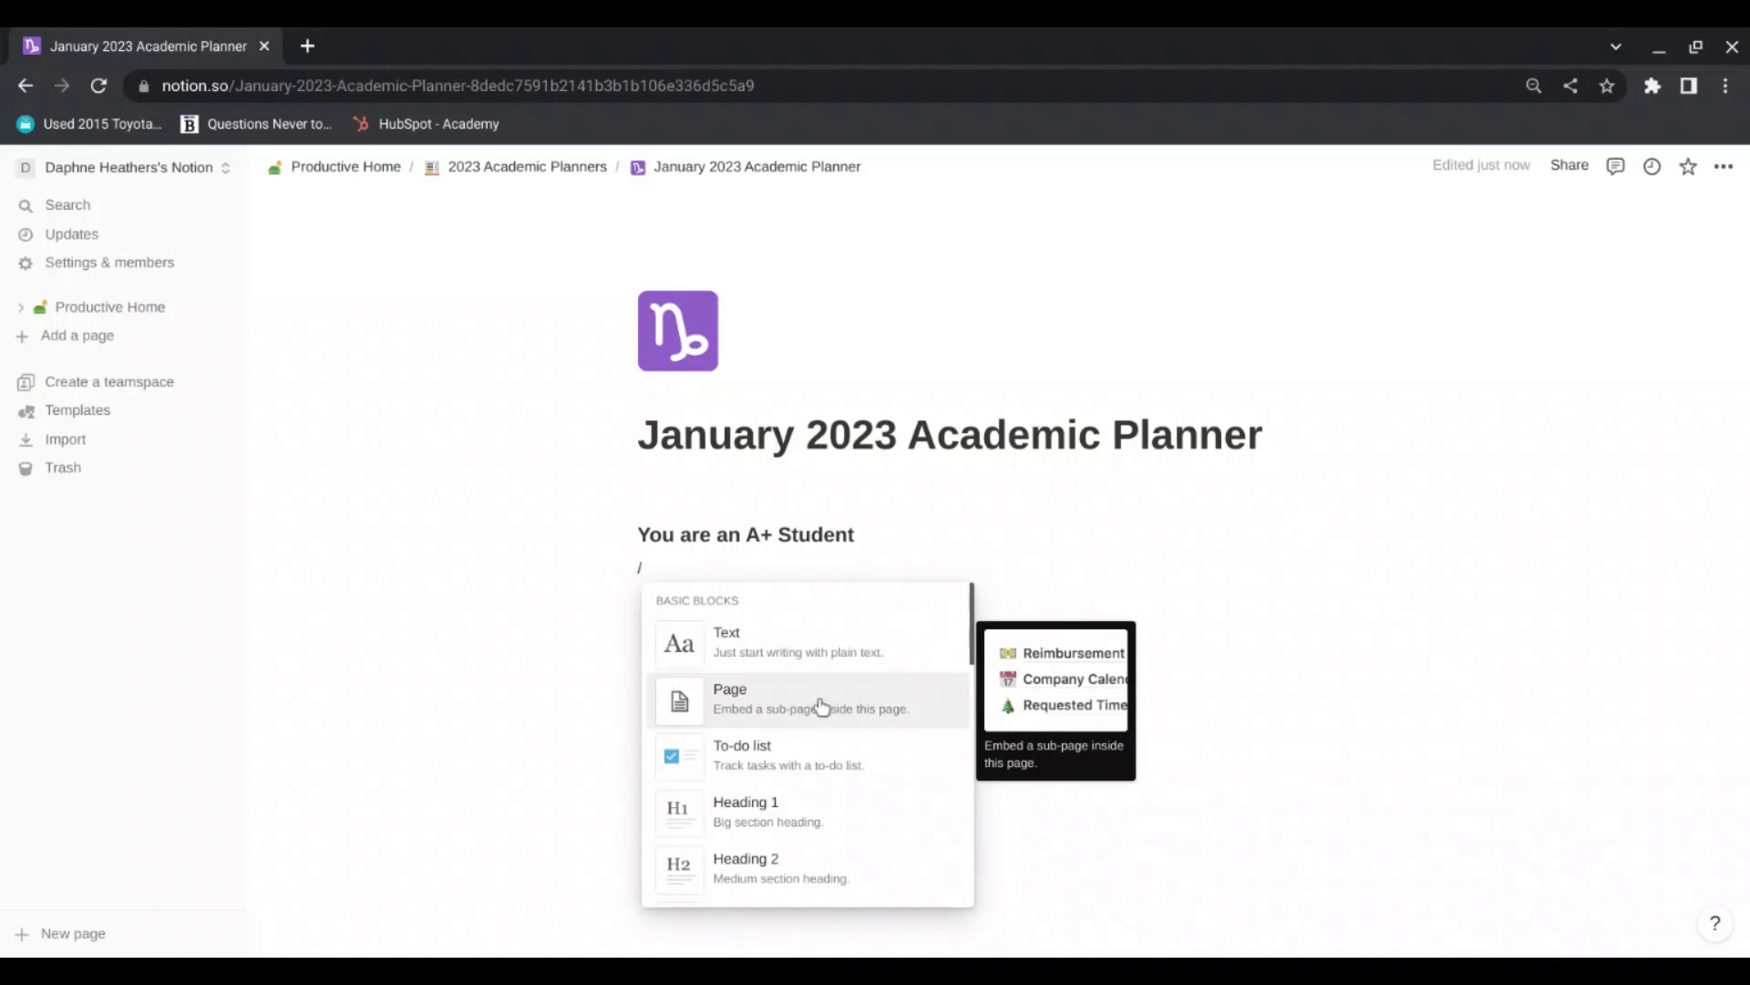
type("table")
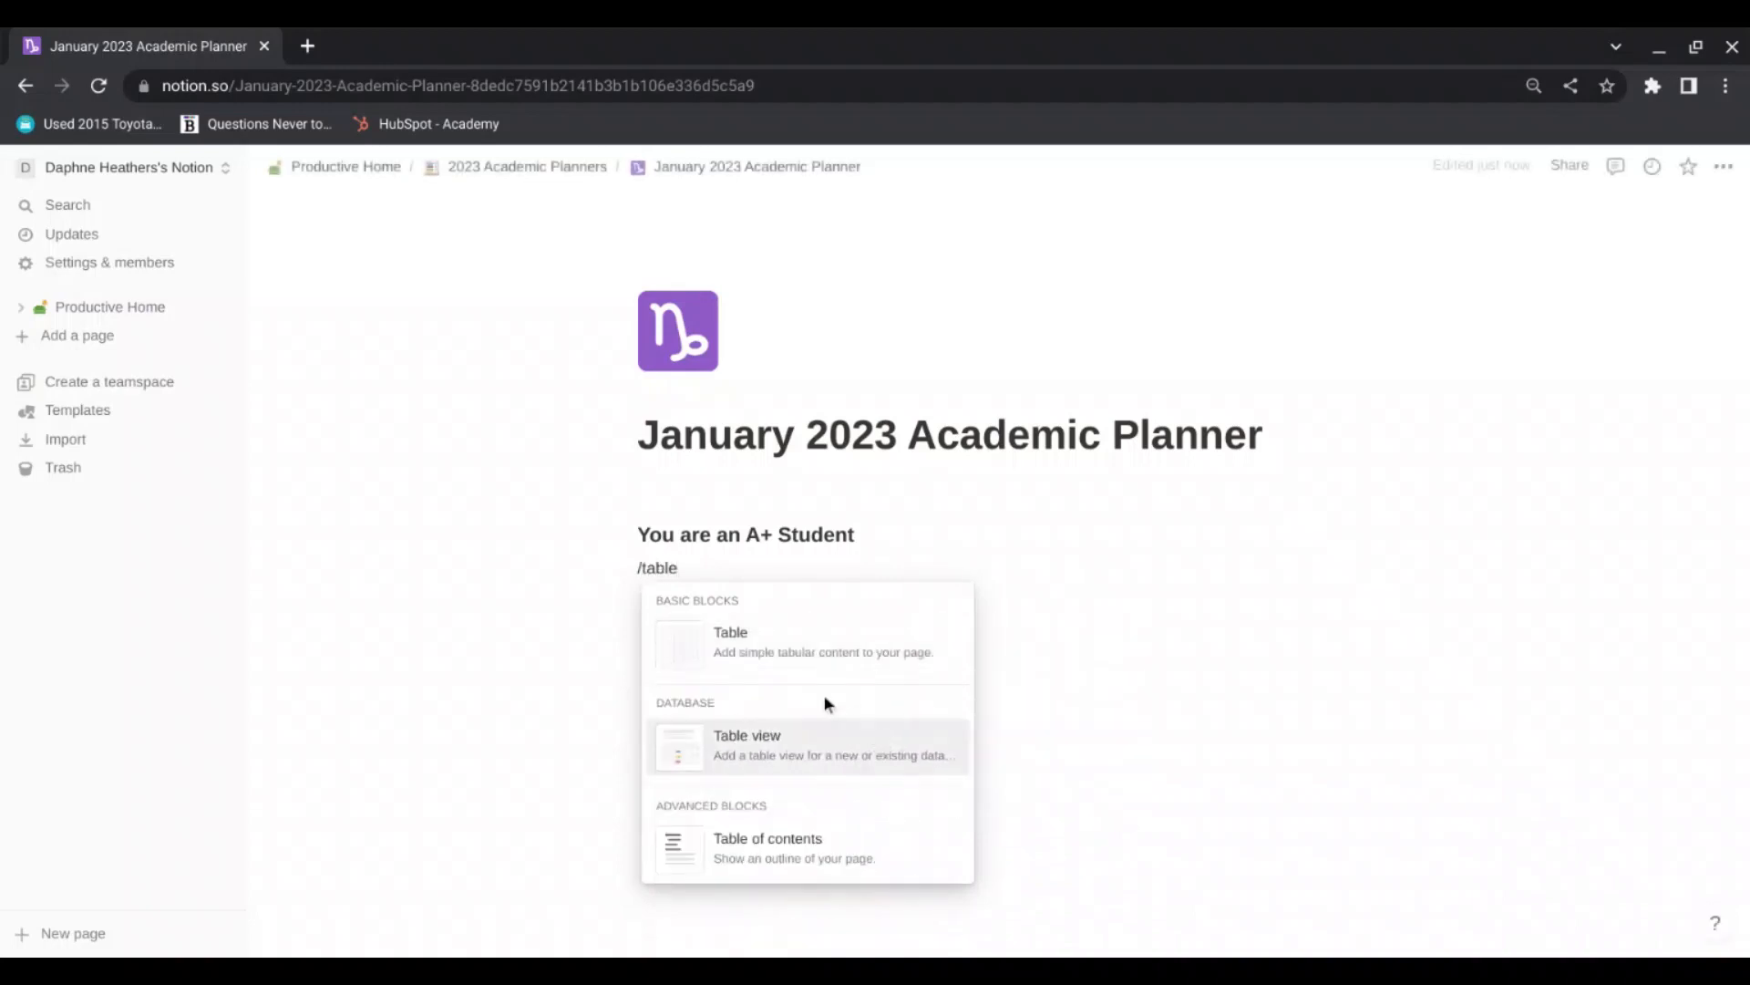
left_click(792, 660)
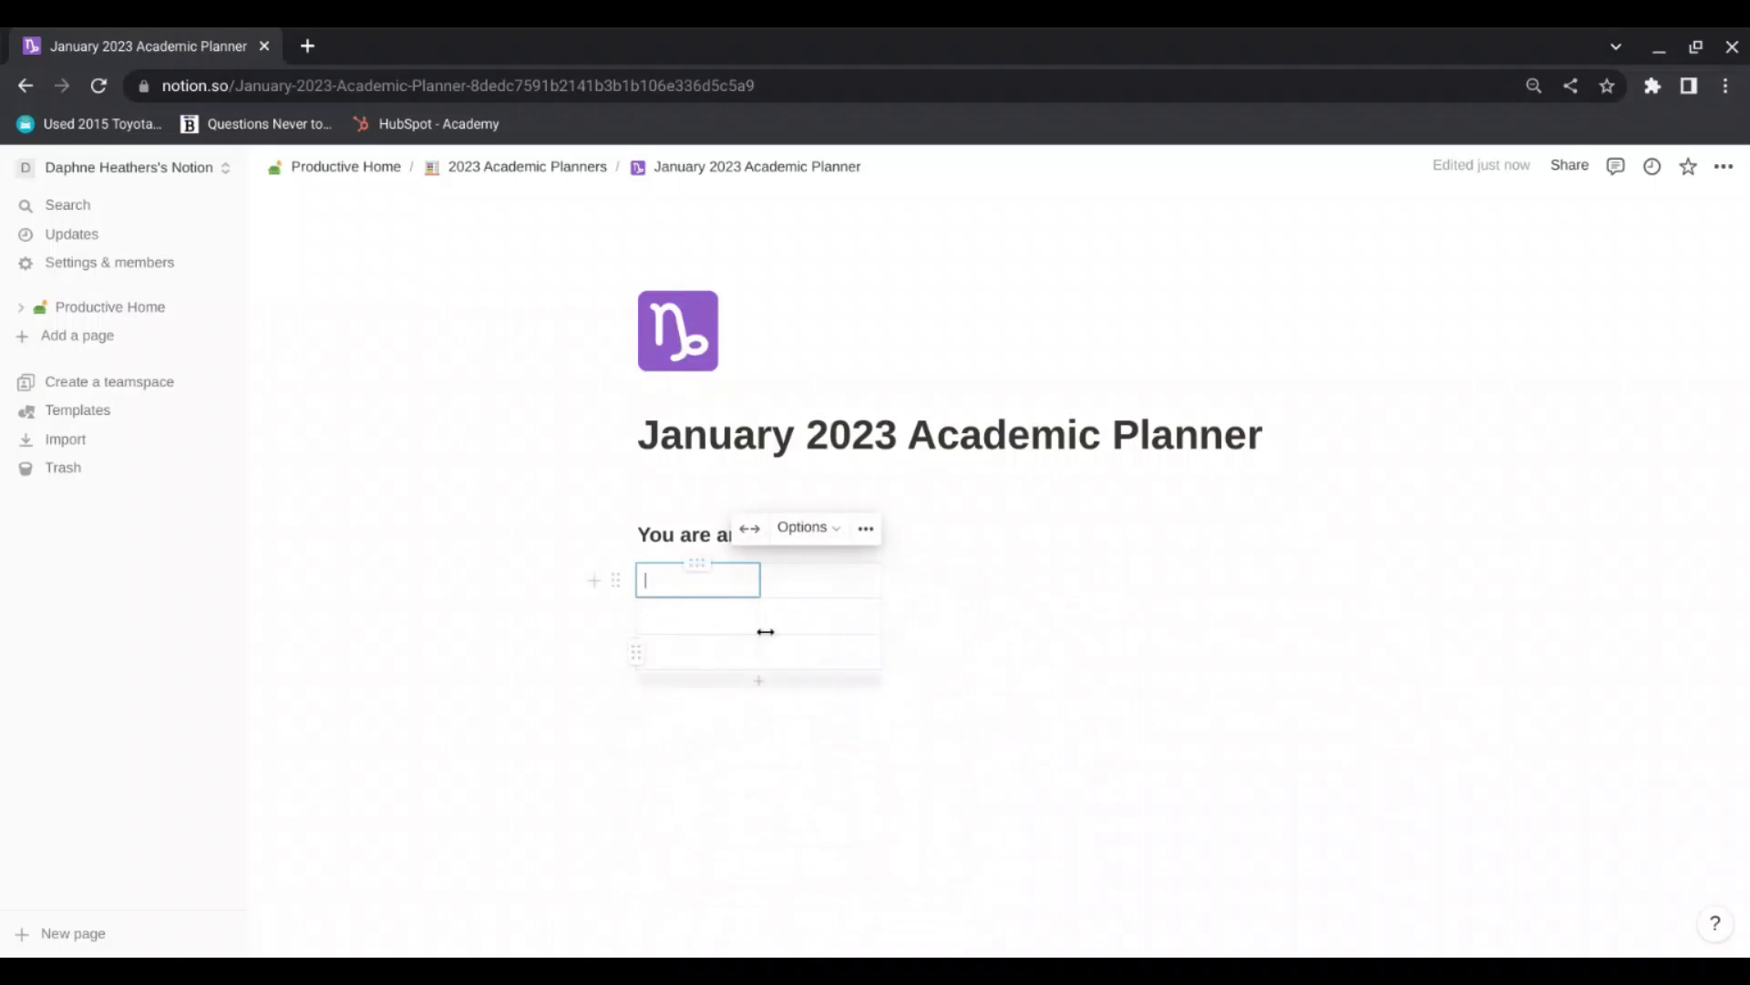
Step: Add columns to the table until it has seven columns
left_click(887, 617)
left_click(1018, 609)
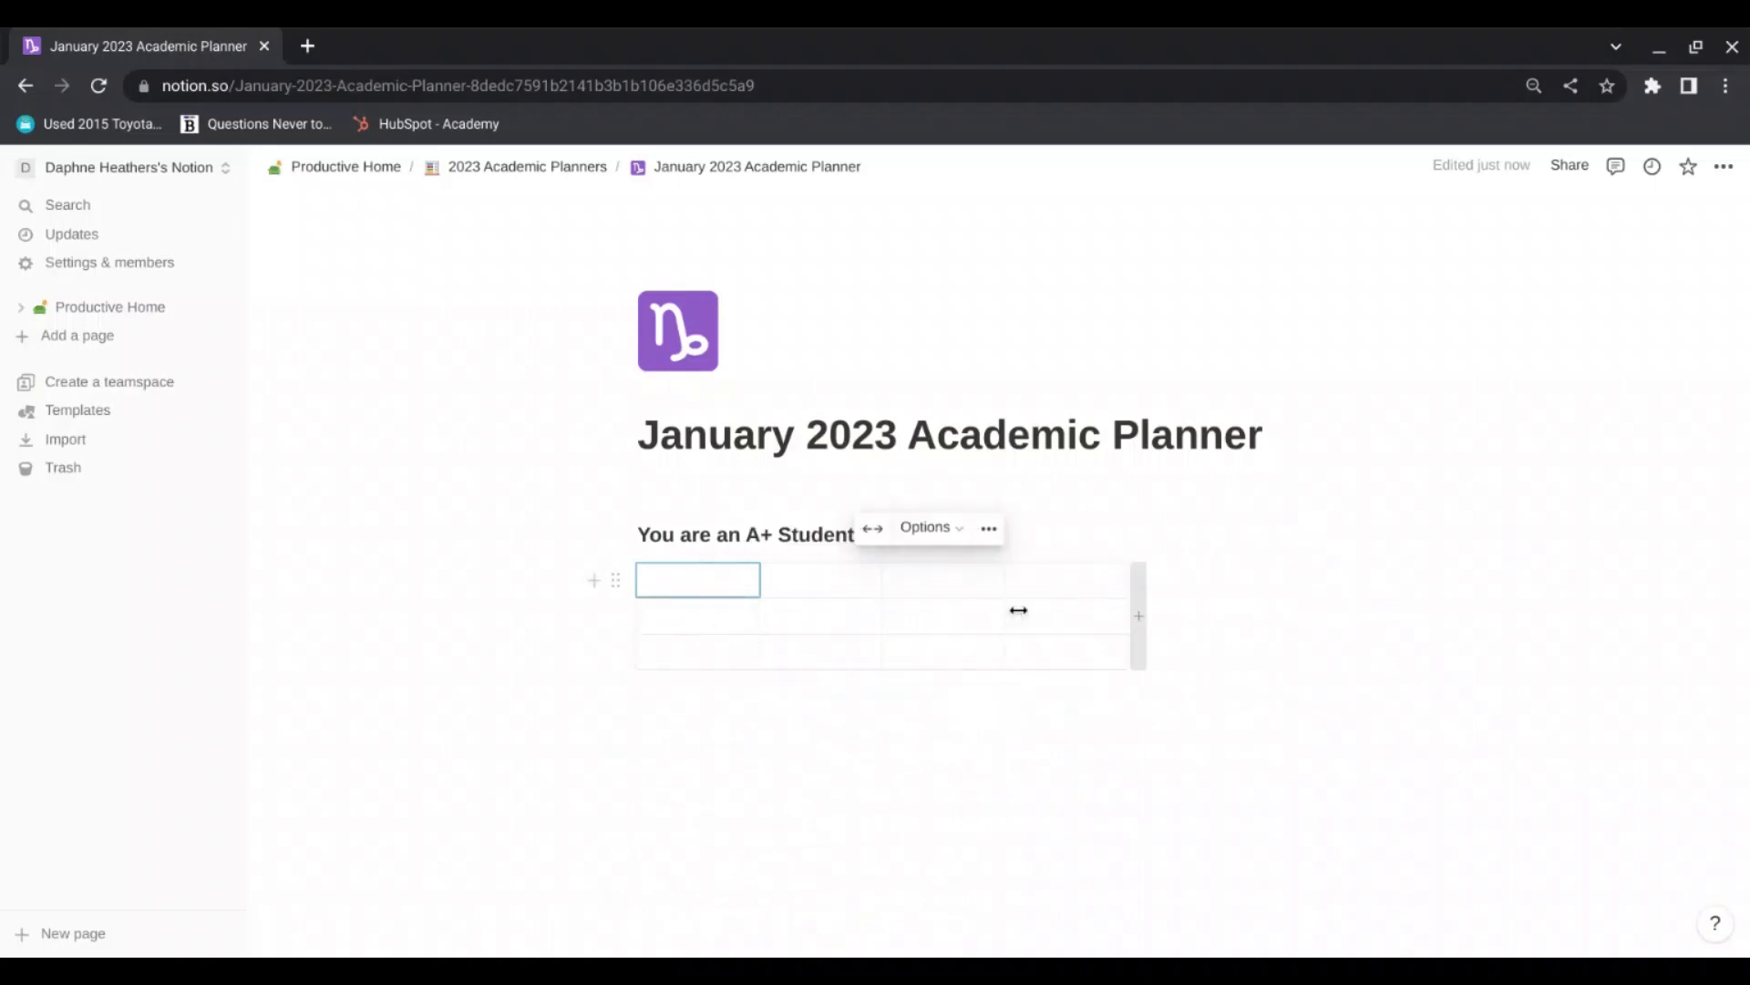
left_click(1140, 626)
left_click(1260, 629)
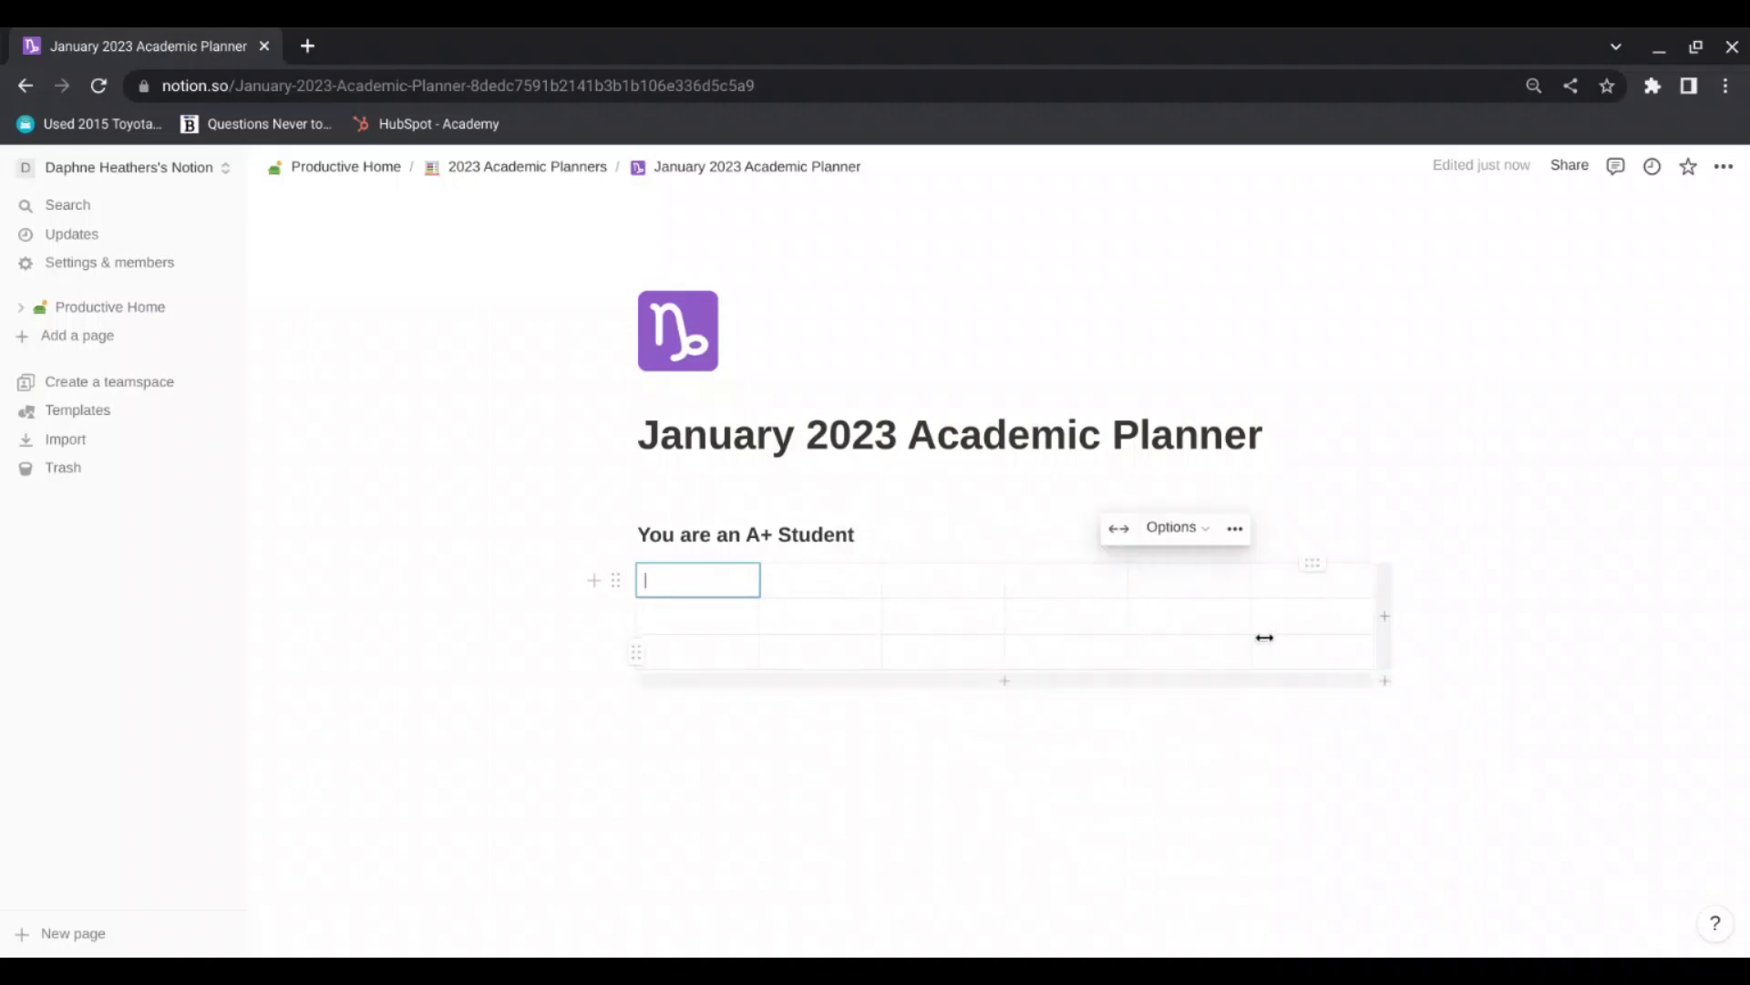
left_click(1395, 637)
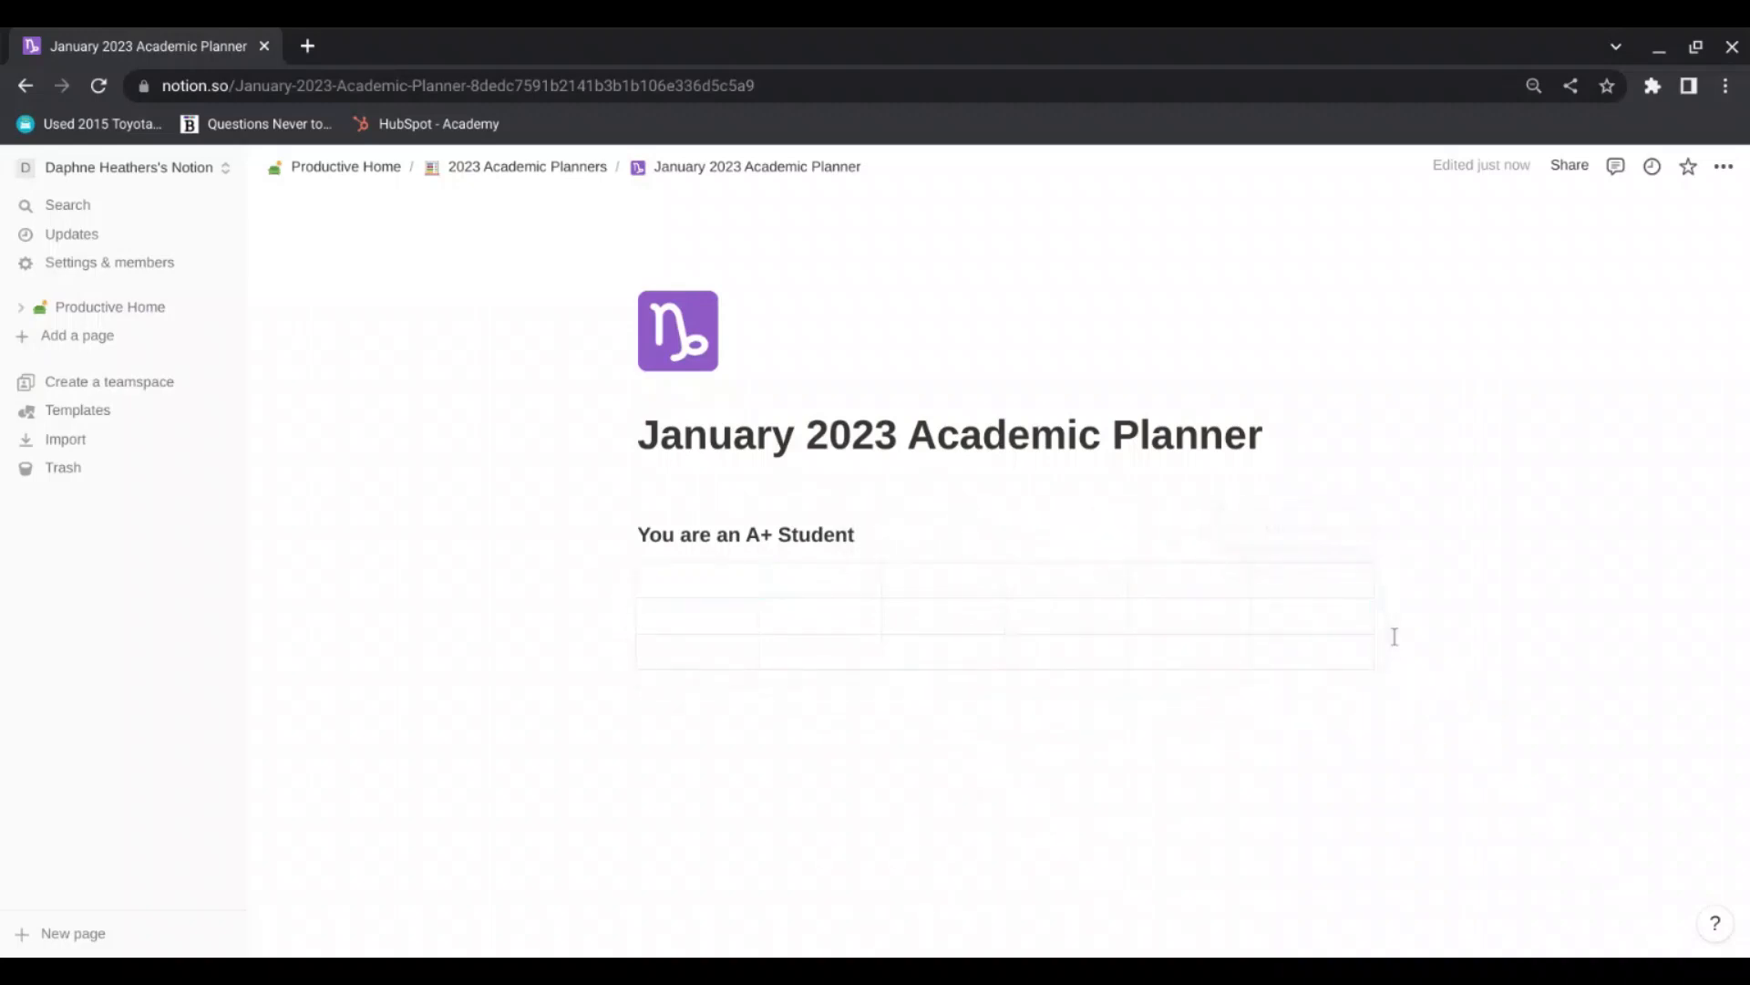
left_click(1381, 629)
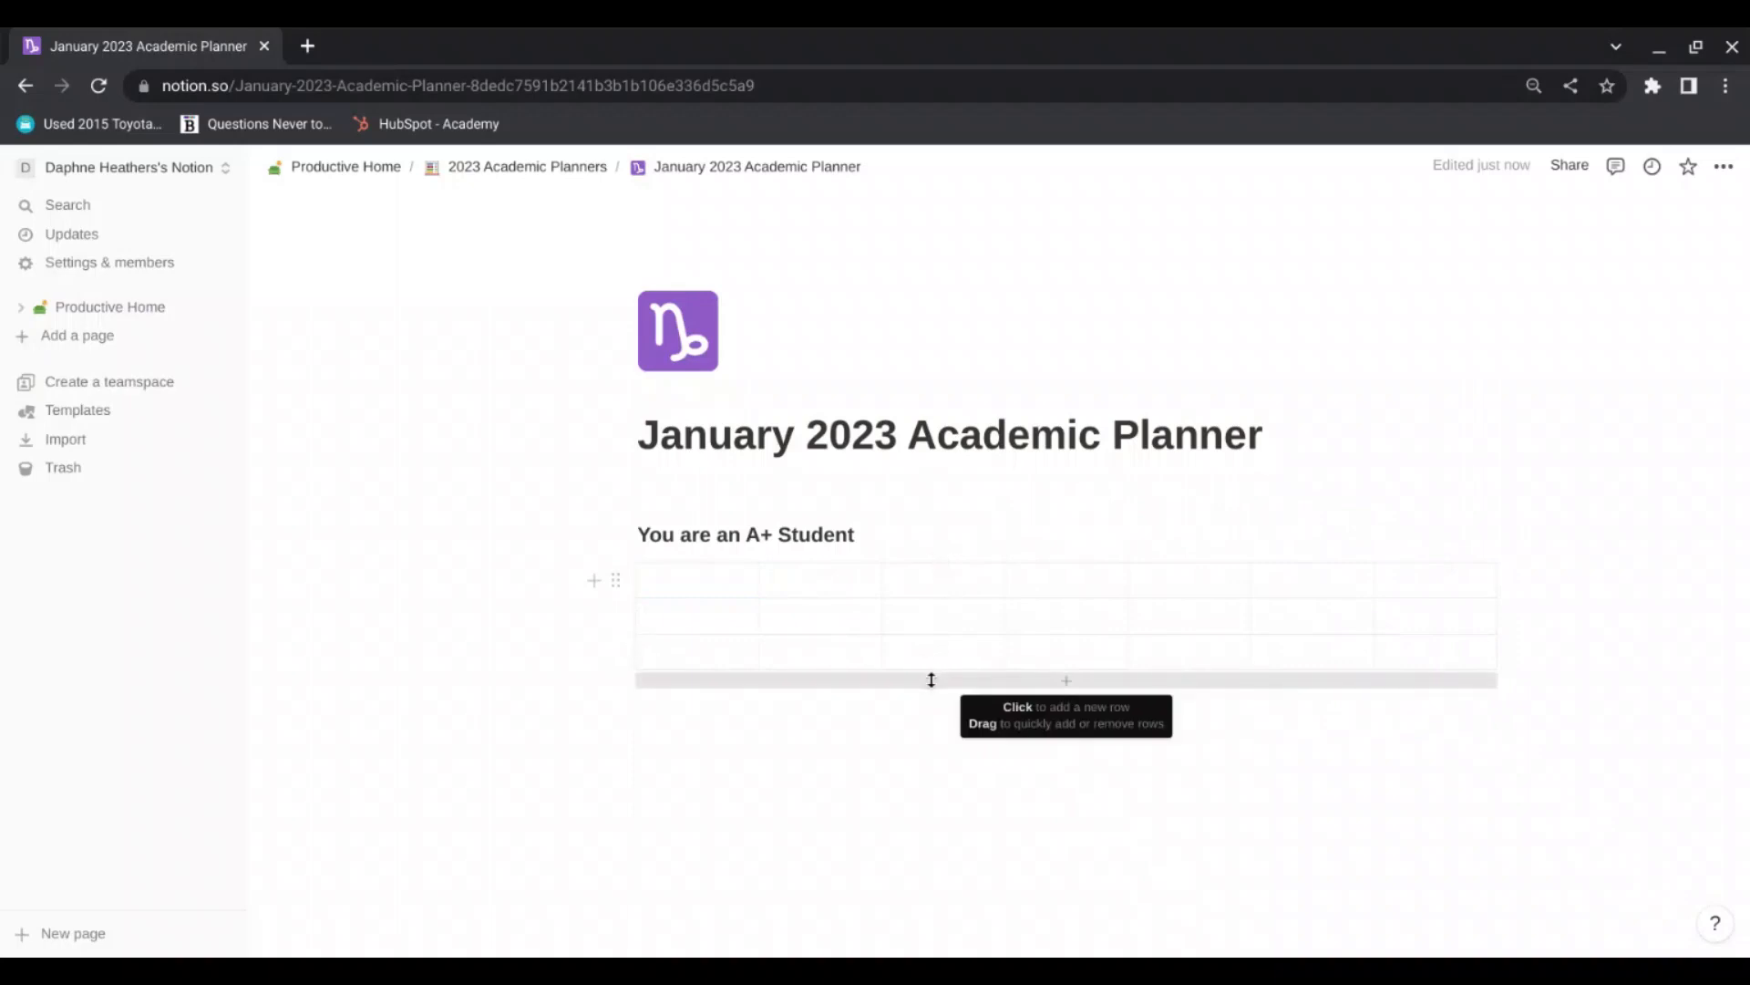
Step: Add rows at the end of the table until it has more than 15 rows
left_click(931, 679)
left_click(942, 714)
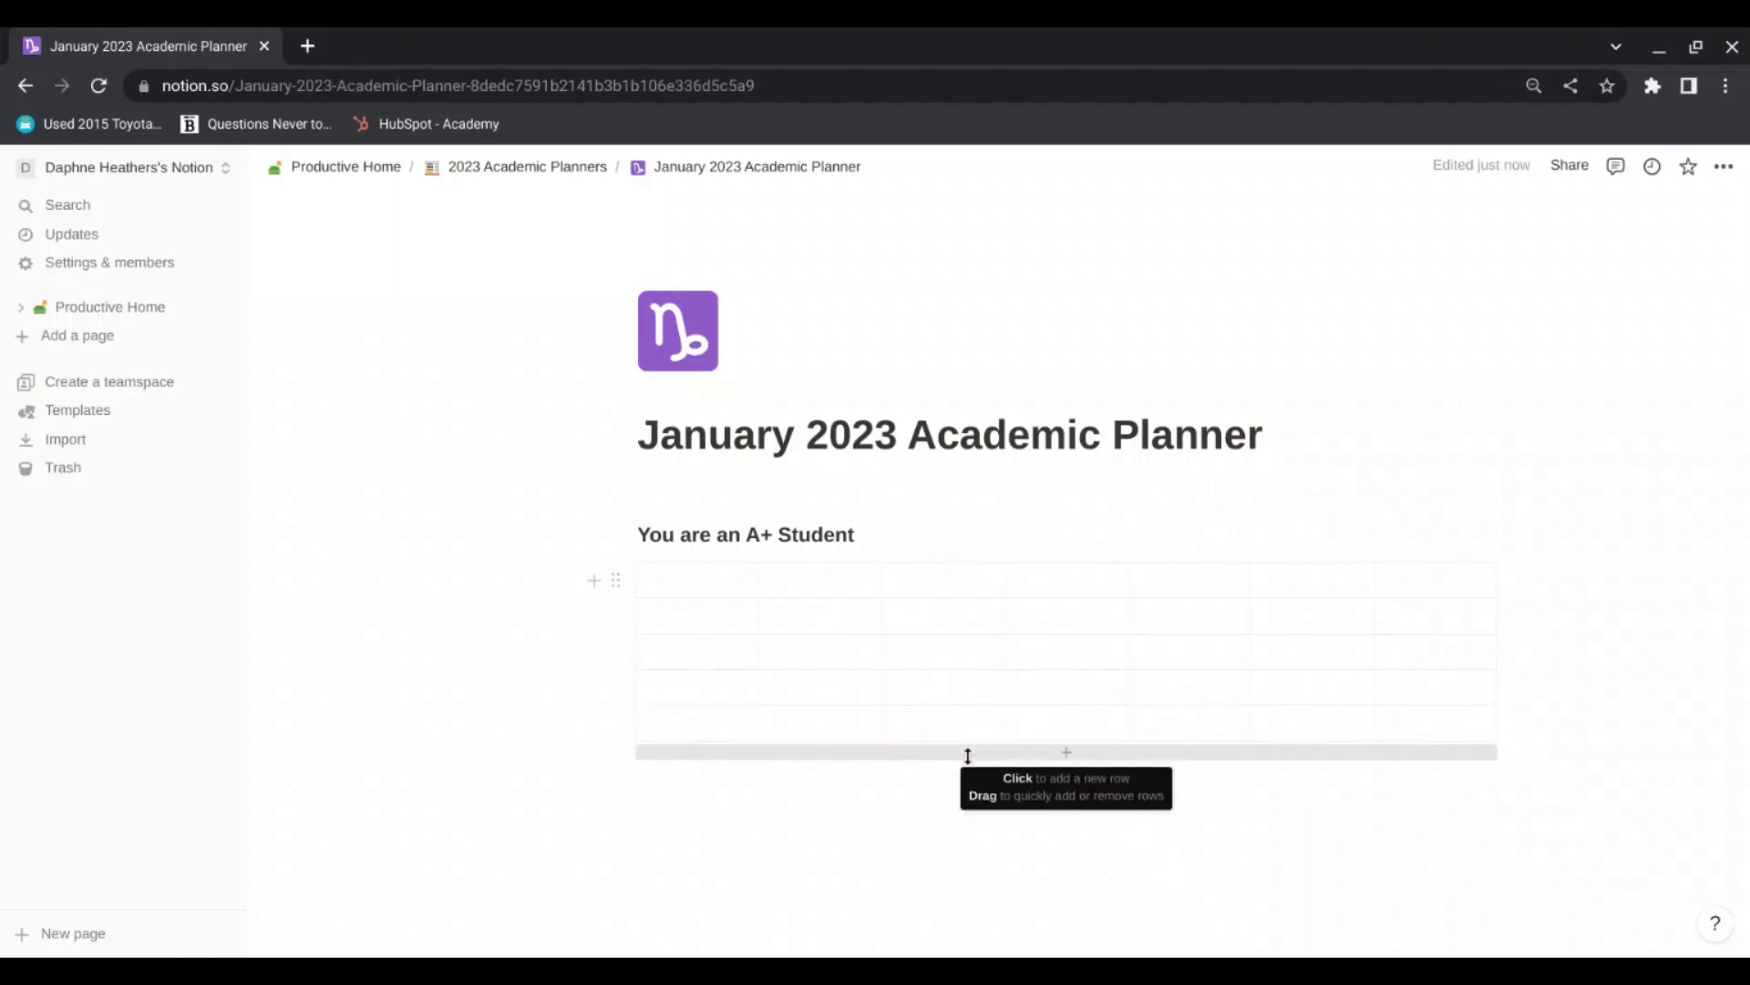
left_click(969, 755)
left_click(981, 786)
left_click(996, 821)
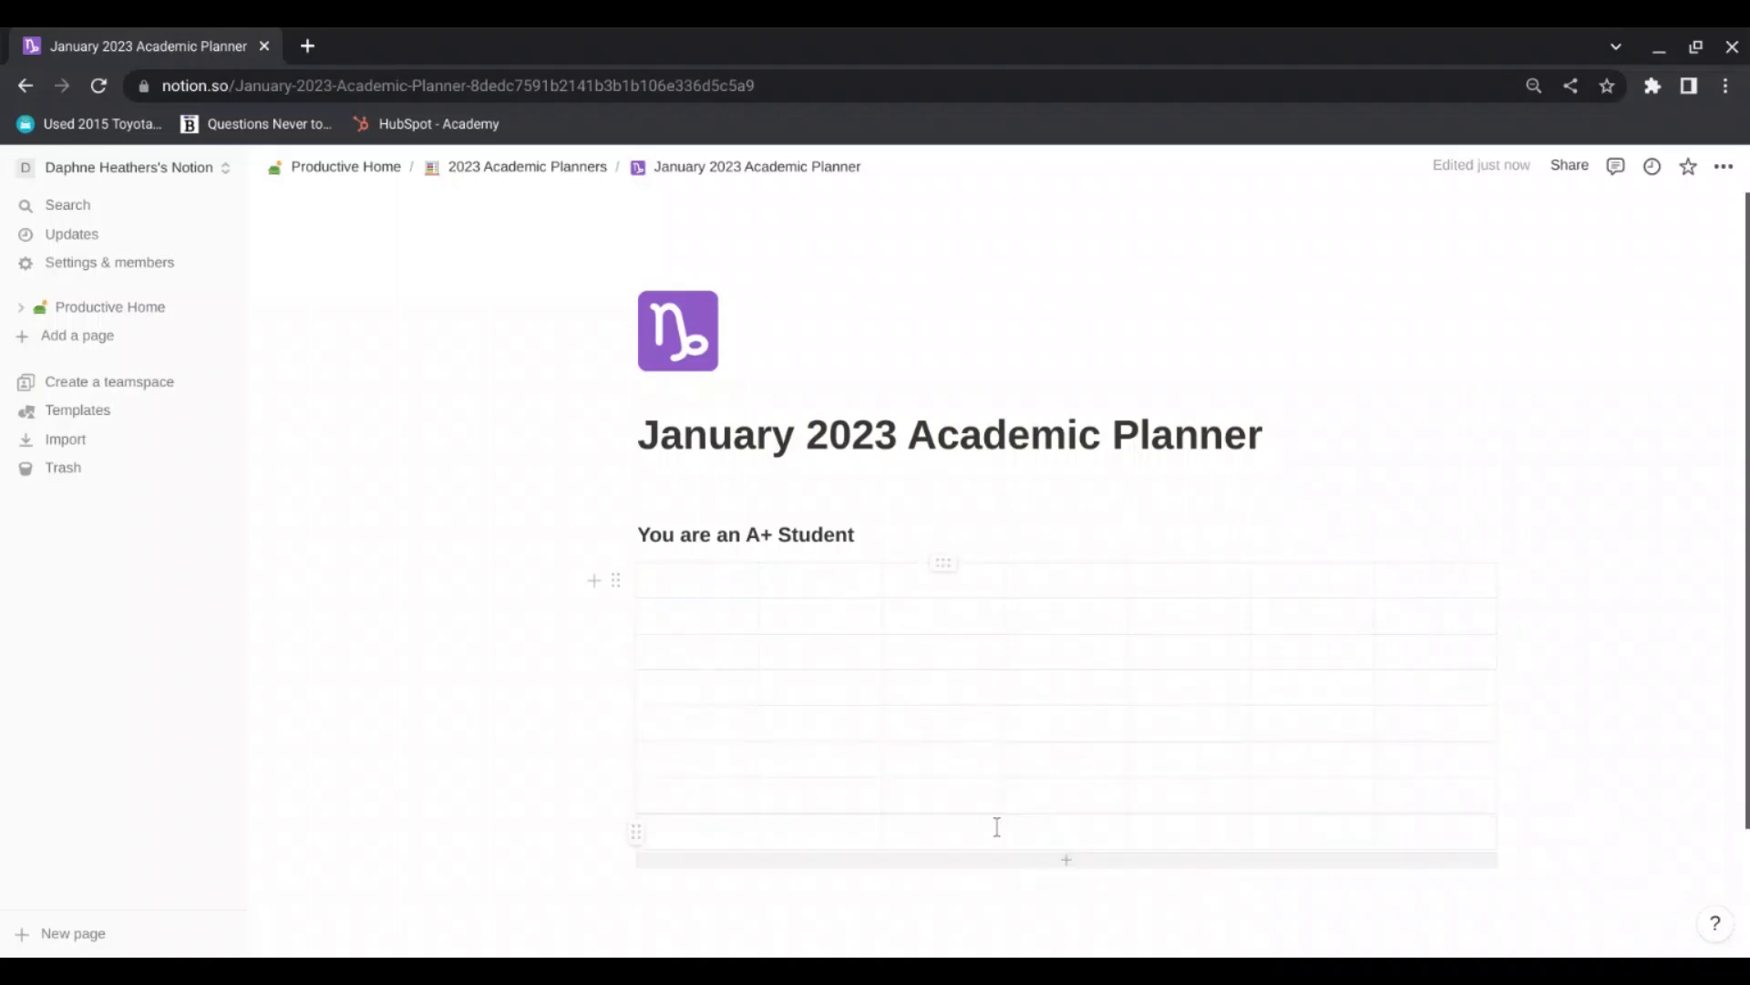
left_click(1009, 865)
scroll(1048, 866, "down", 2)
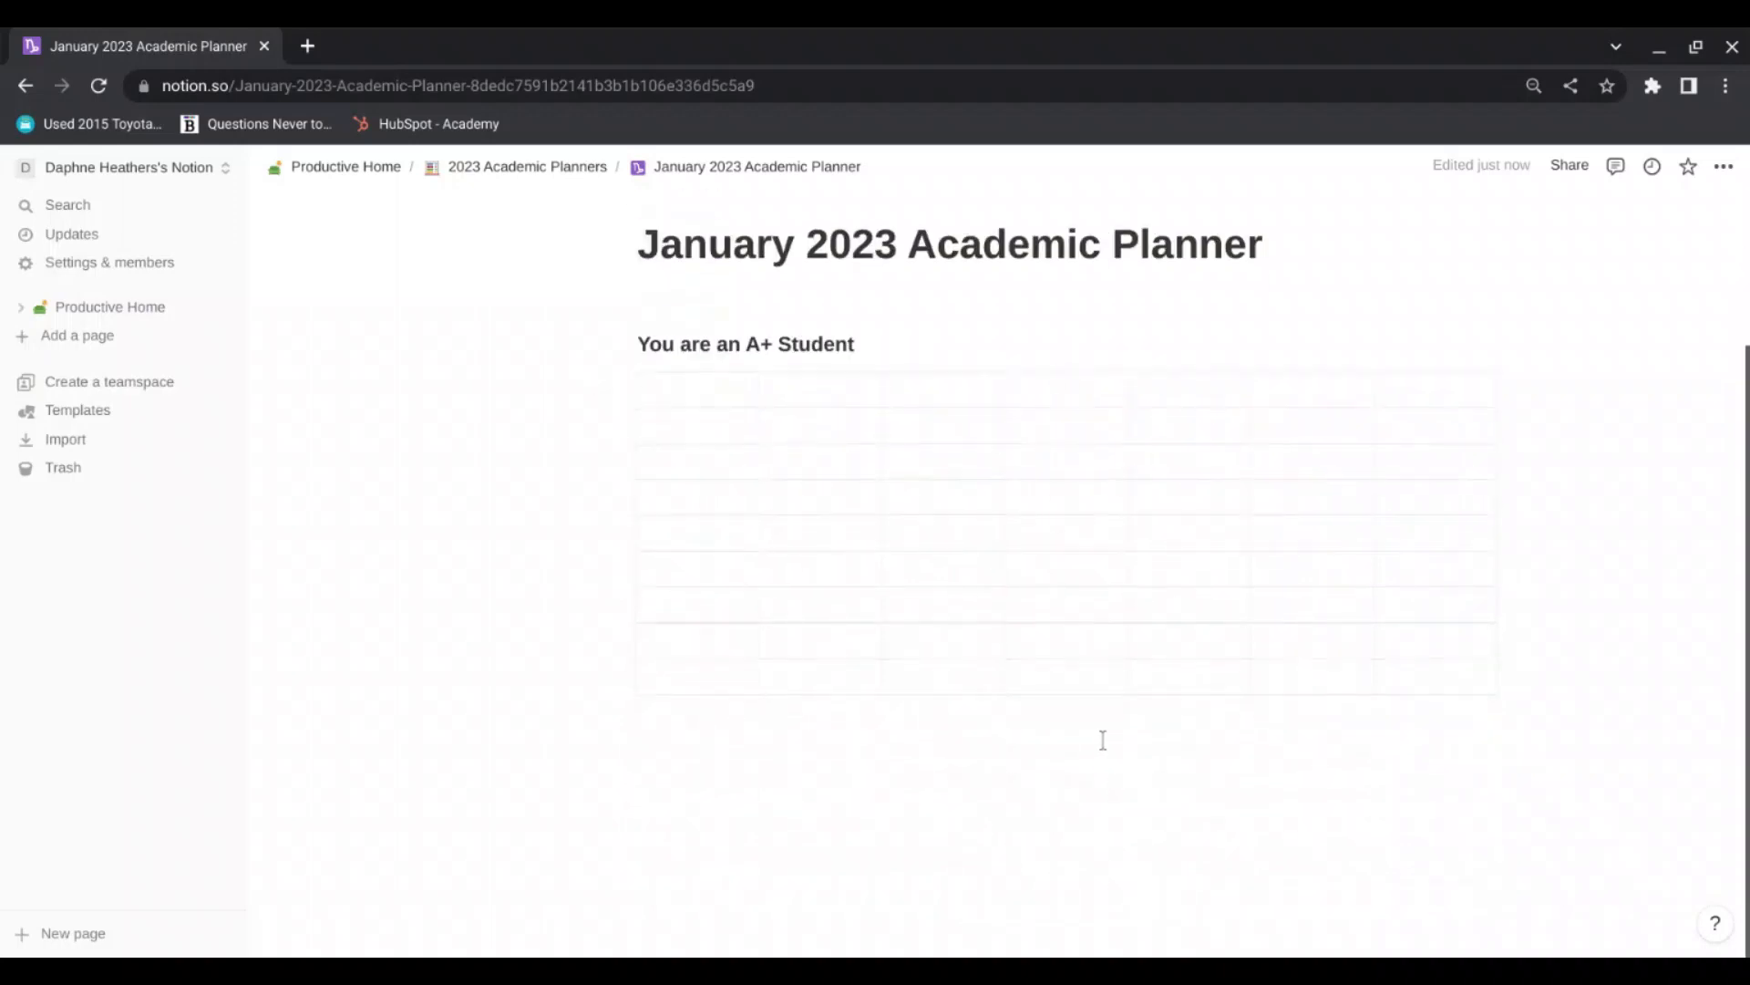
left_click(1085, 705)
left_click(1091, 740)
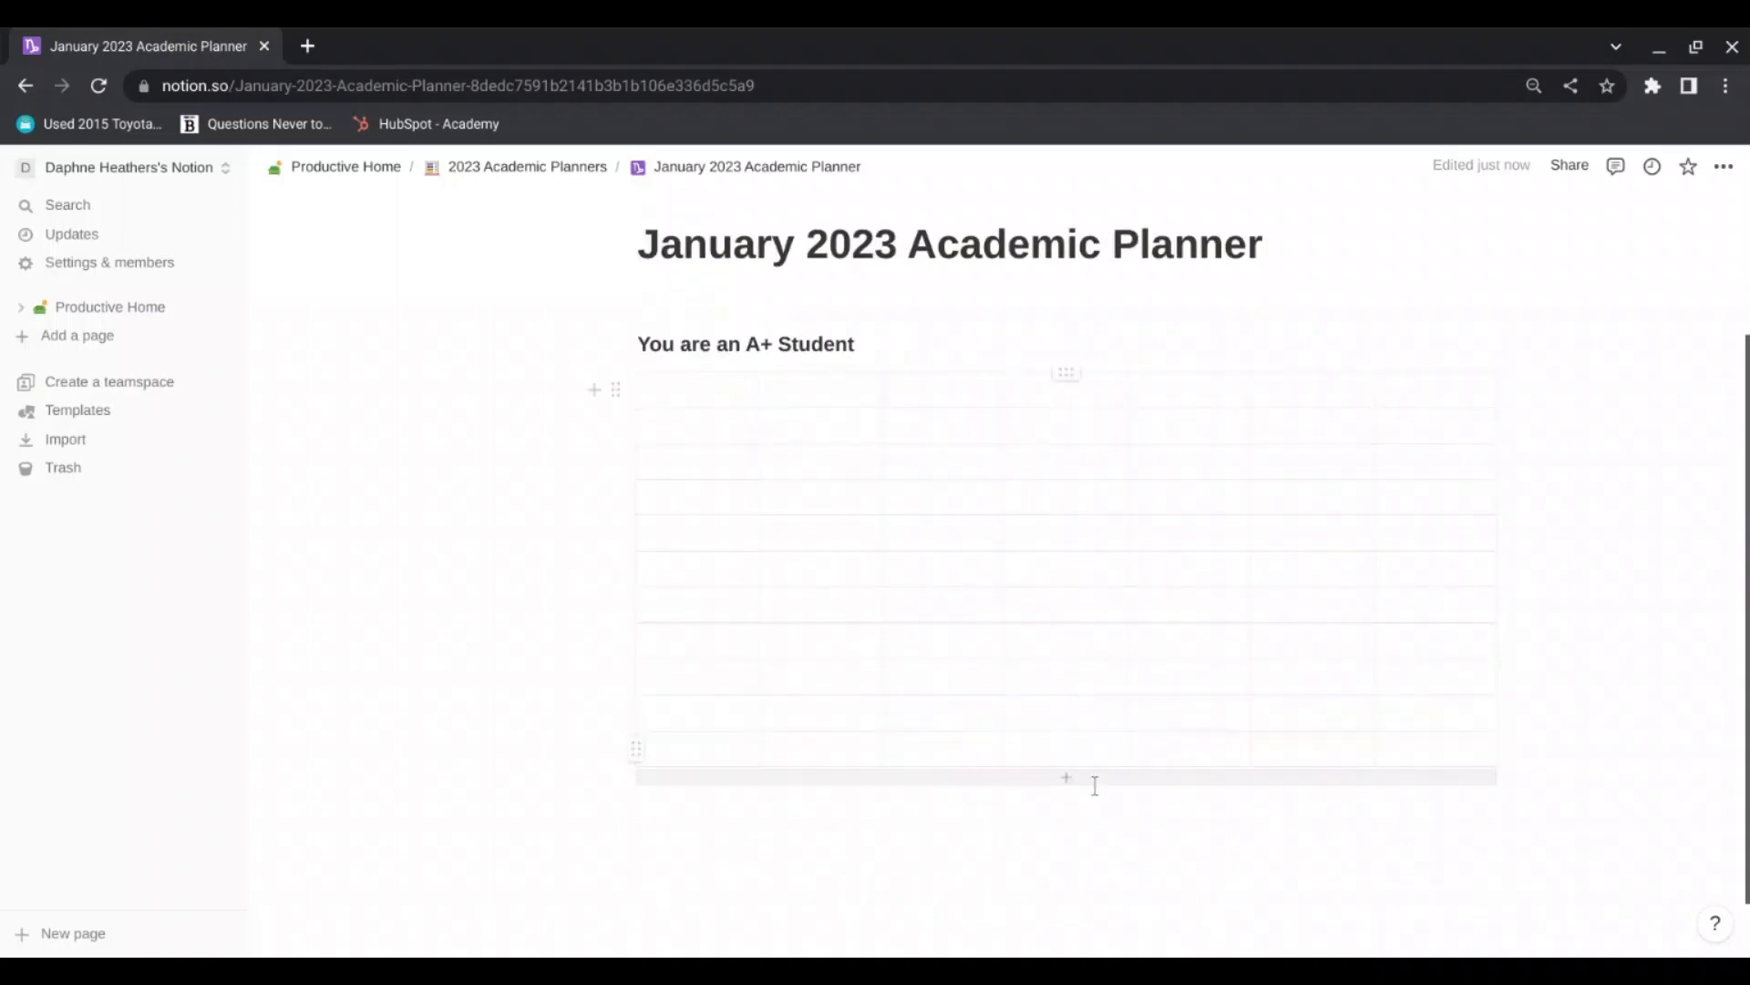
left_click(1098, 777)
left_click(1100, 809)
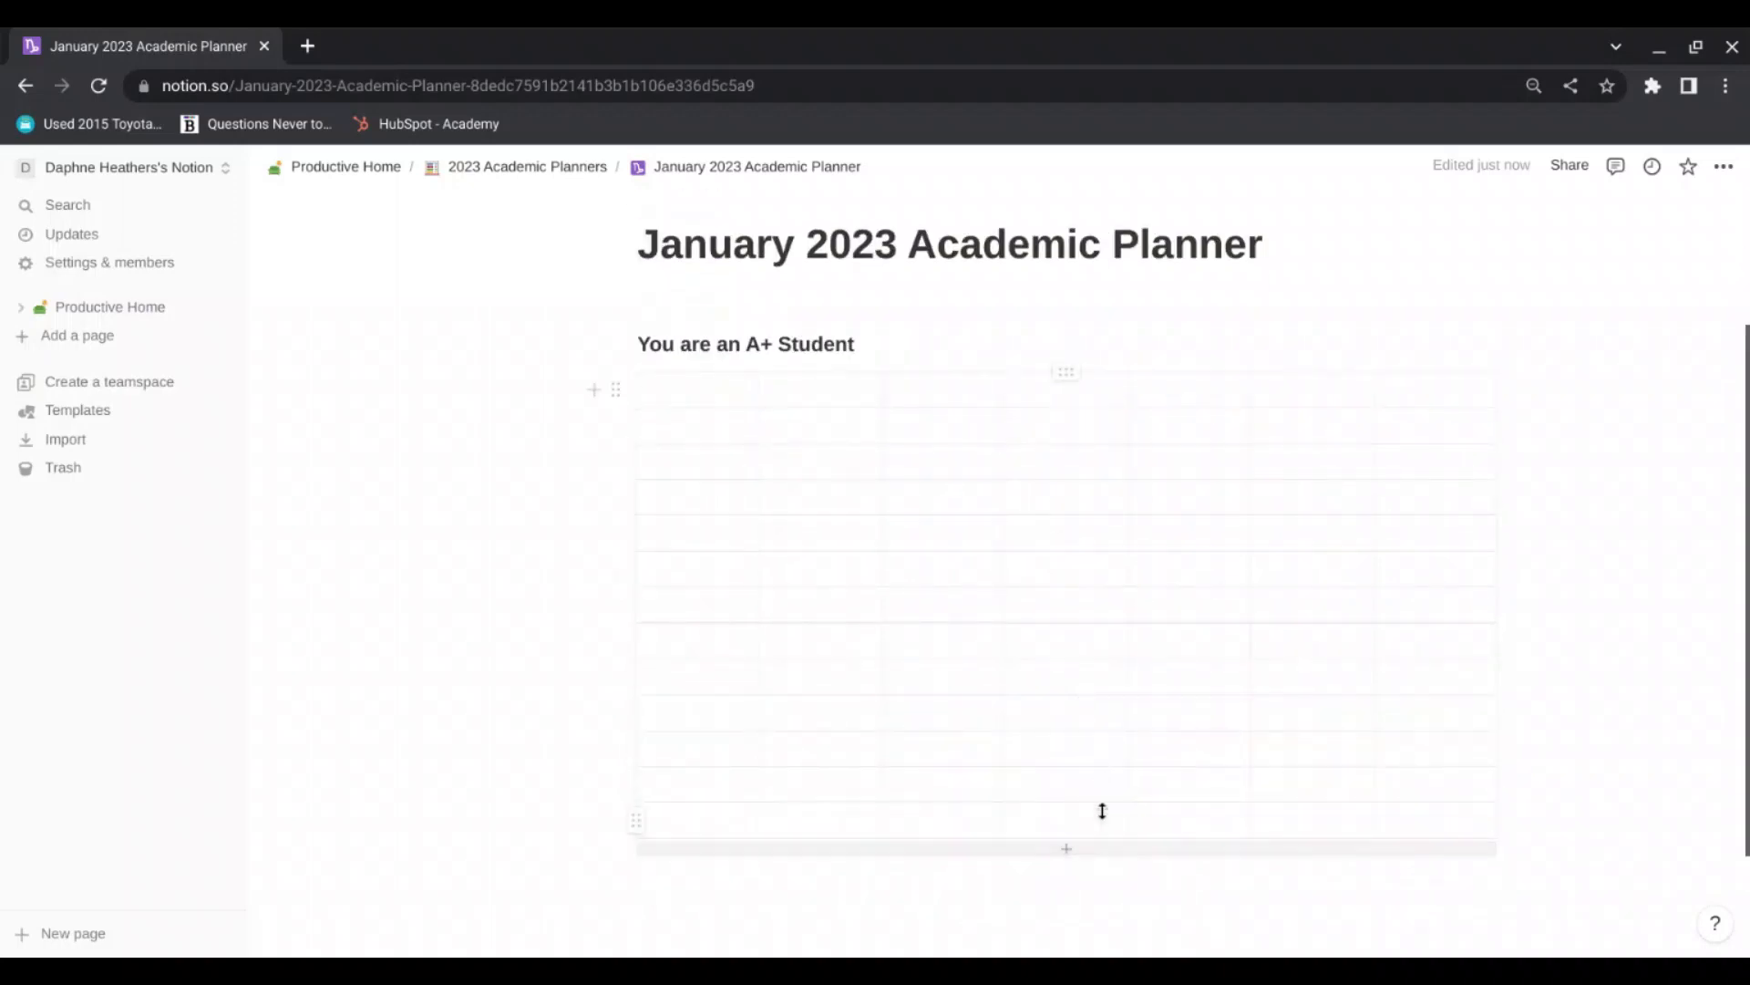
left_click(1106, 848)
left_click(1109, 885)
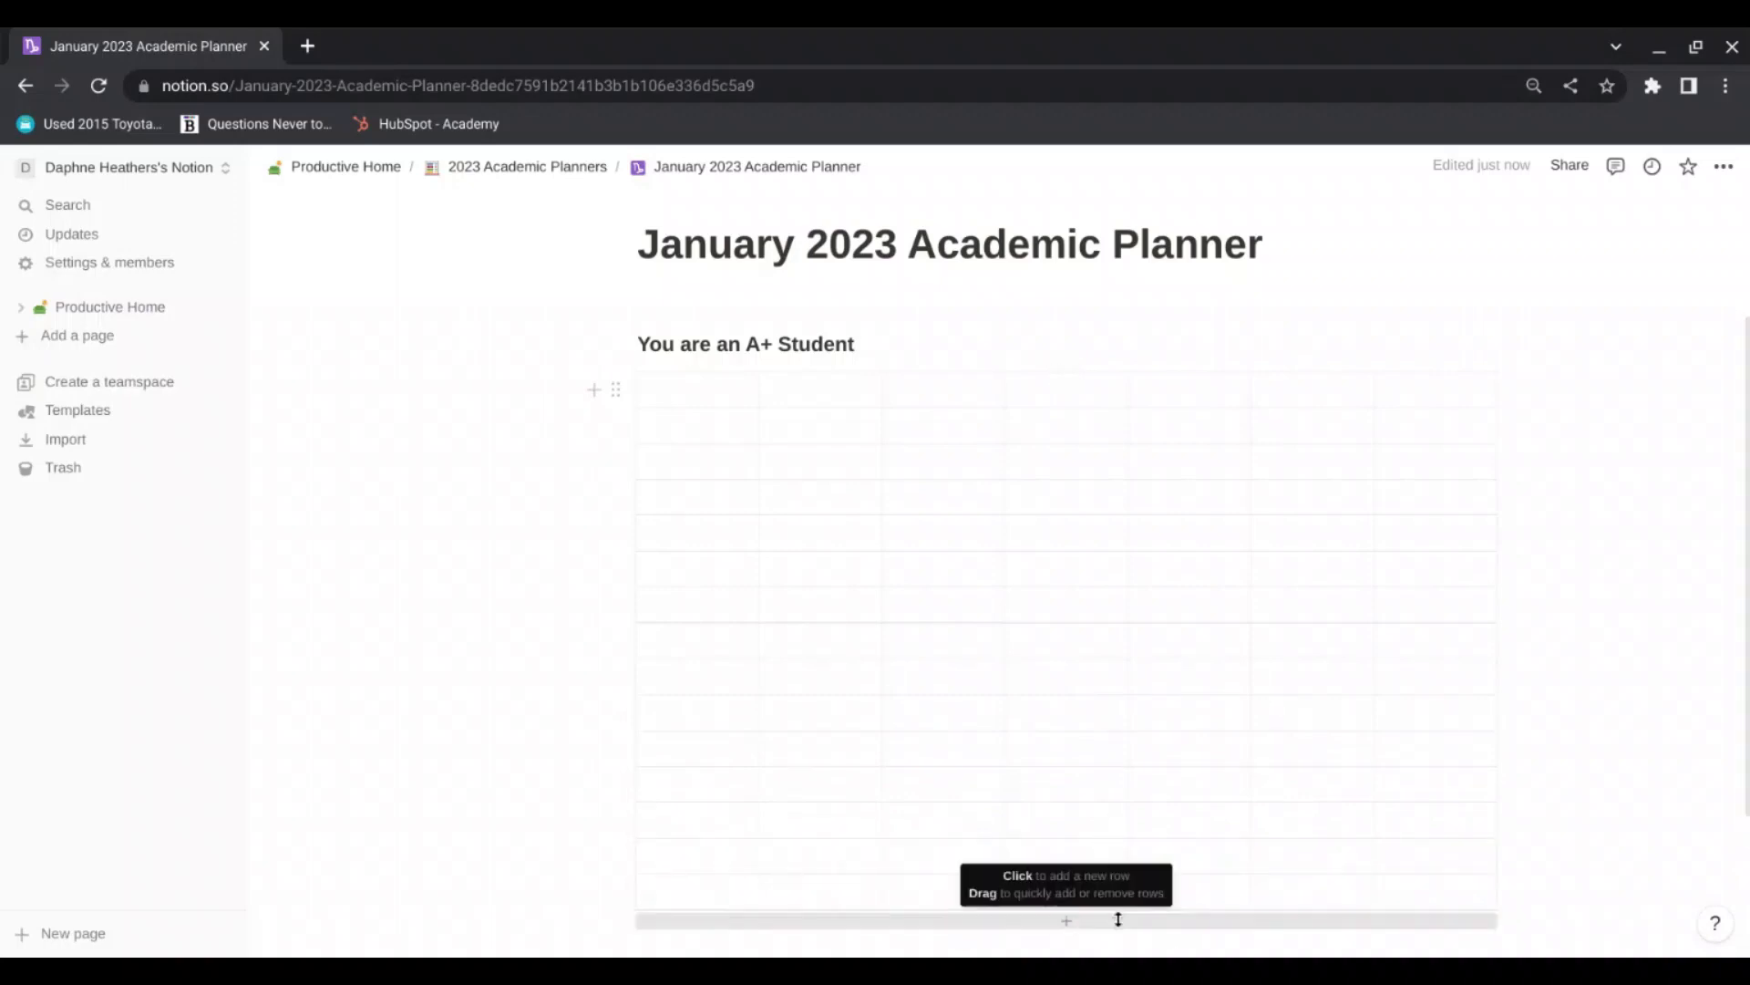
left_click(1119, 919)
scroll(1119, 919, "down", 3)
left_click(1130, 698)
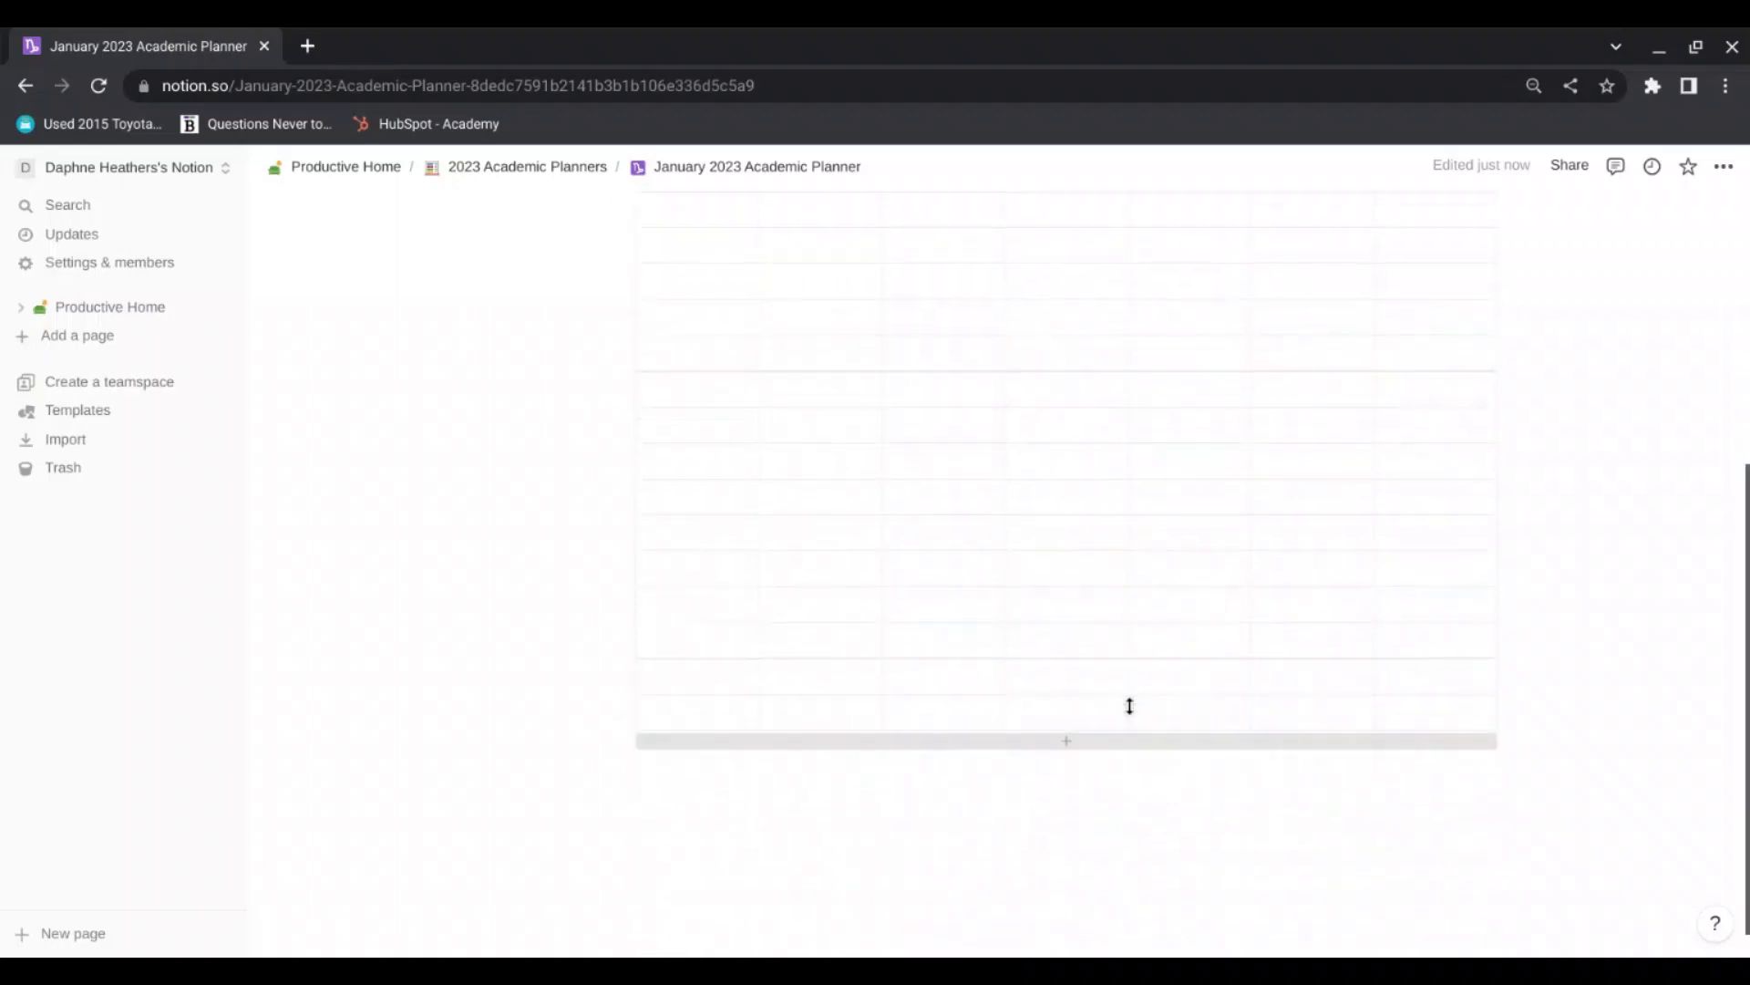
Step: Enter "Sunday 01/01/23" in the table's first cell
scroll(1184, 742, "up", 5)
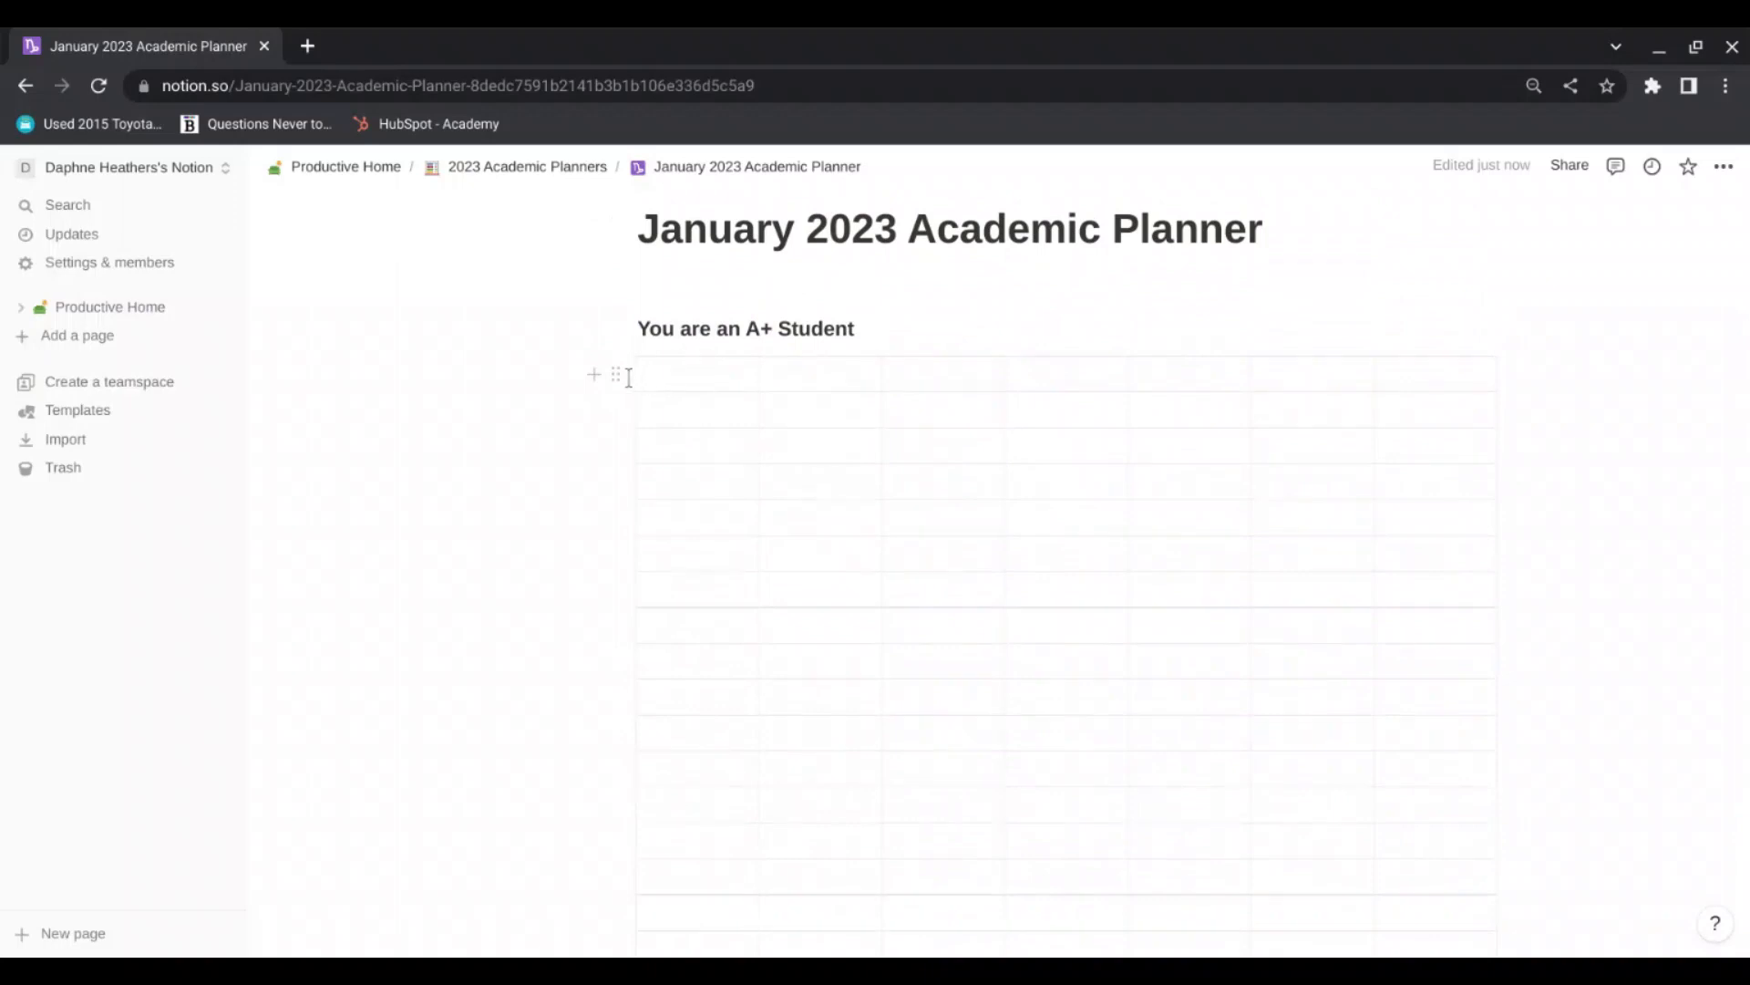
left_click(672, 376)
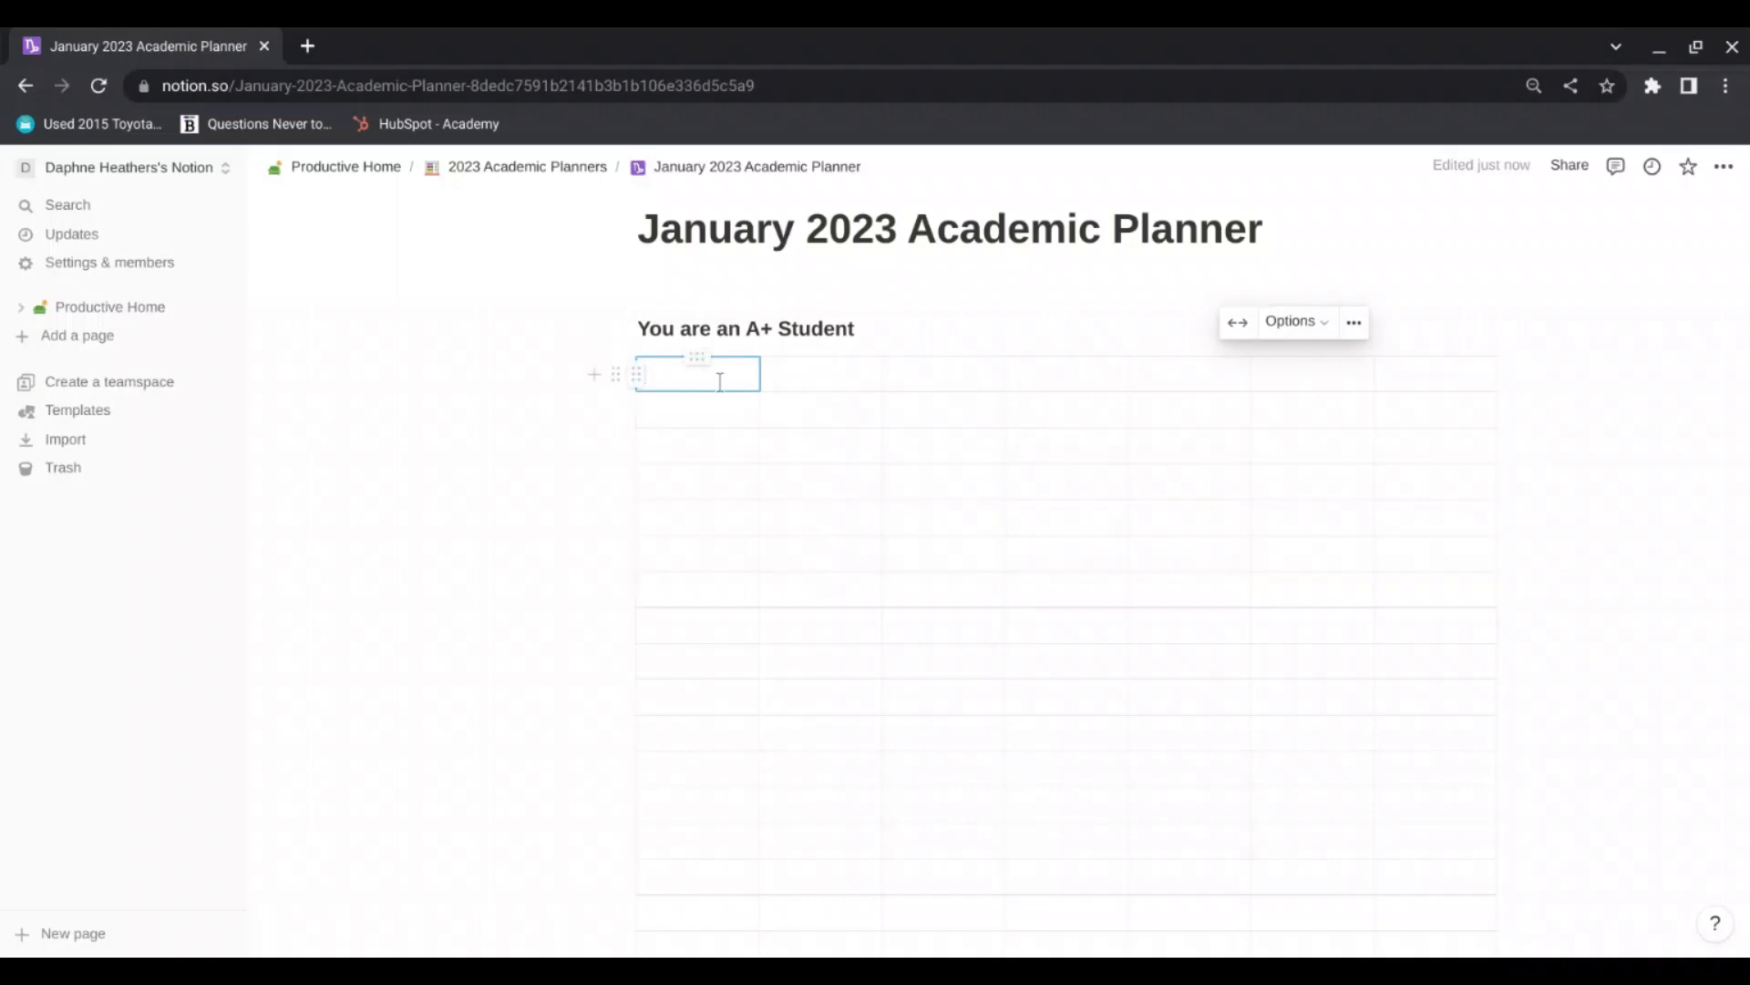
type("Sunday 0")
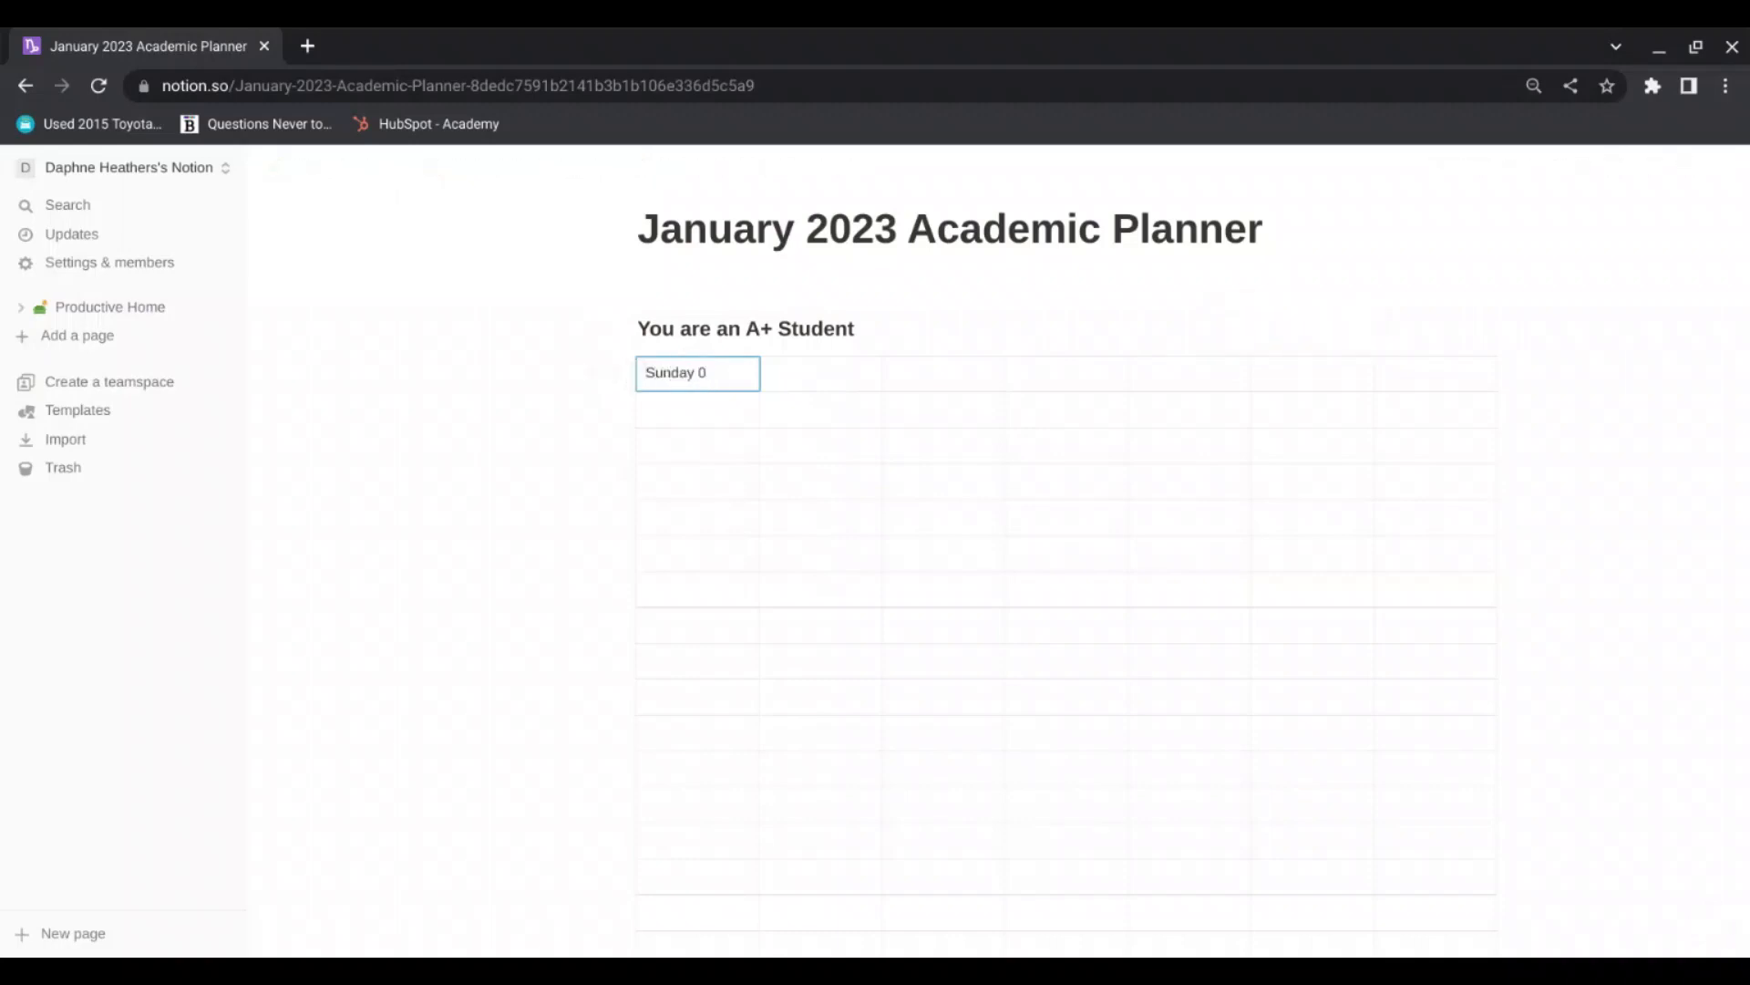
type("1/01/2022")
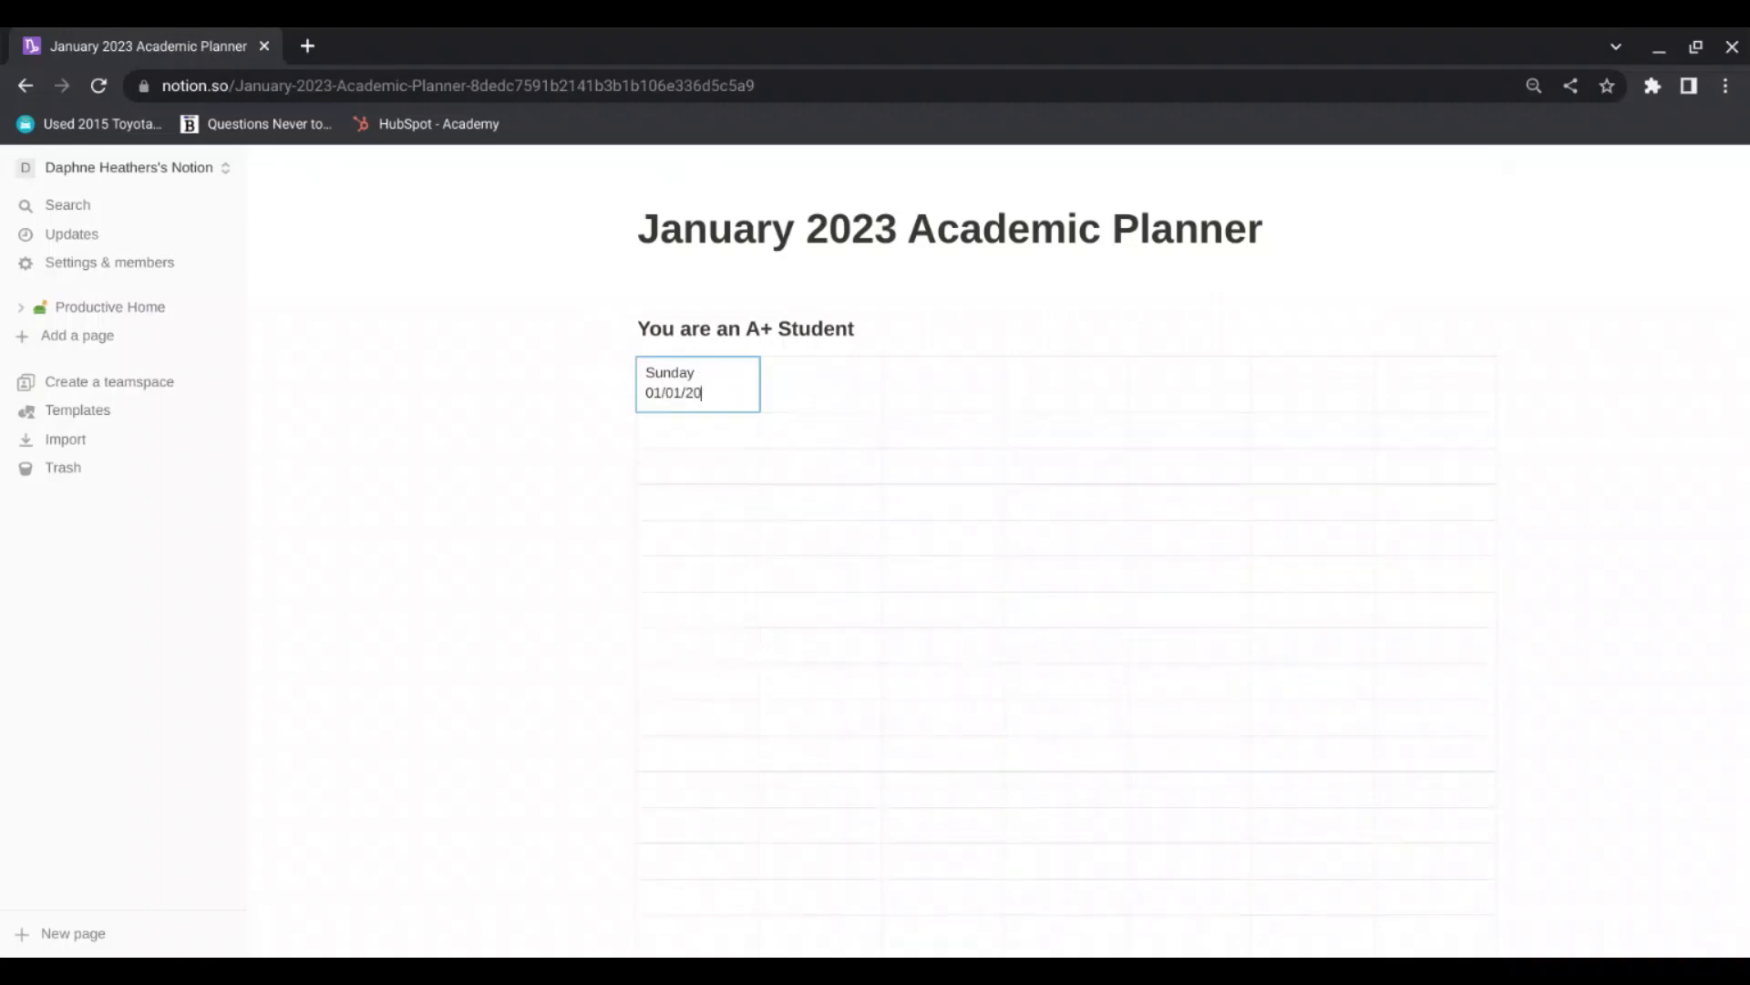
key("BackSpace")
key("BackSpace")
type("23")
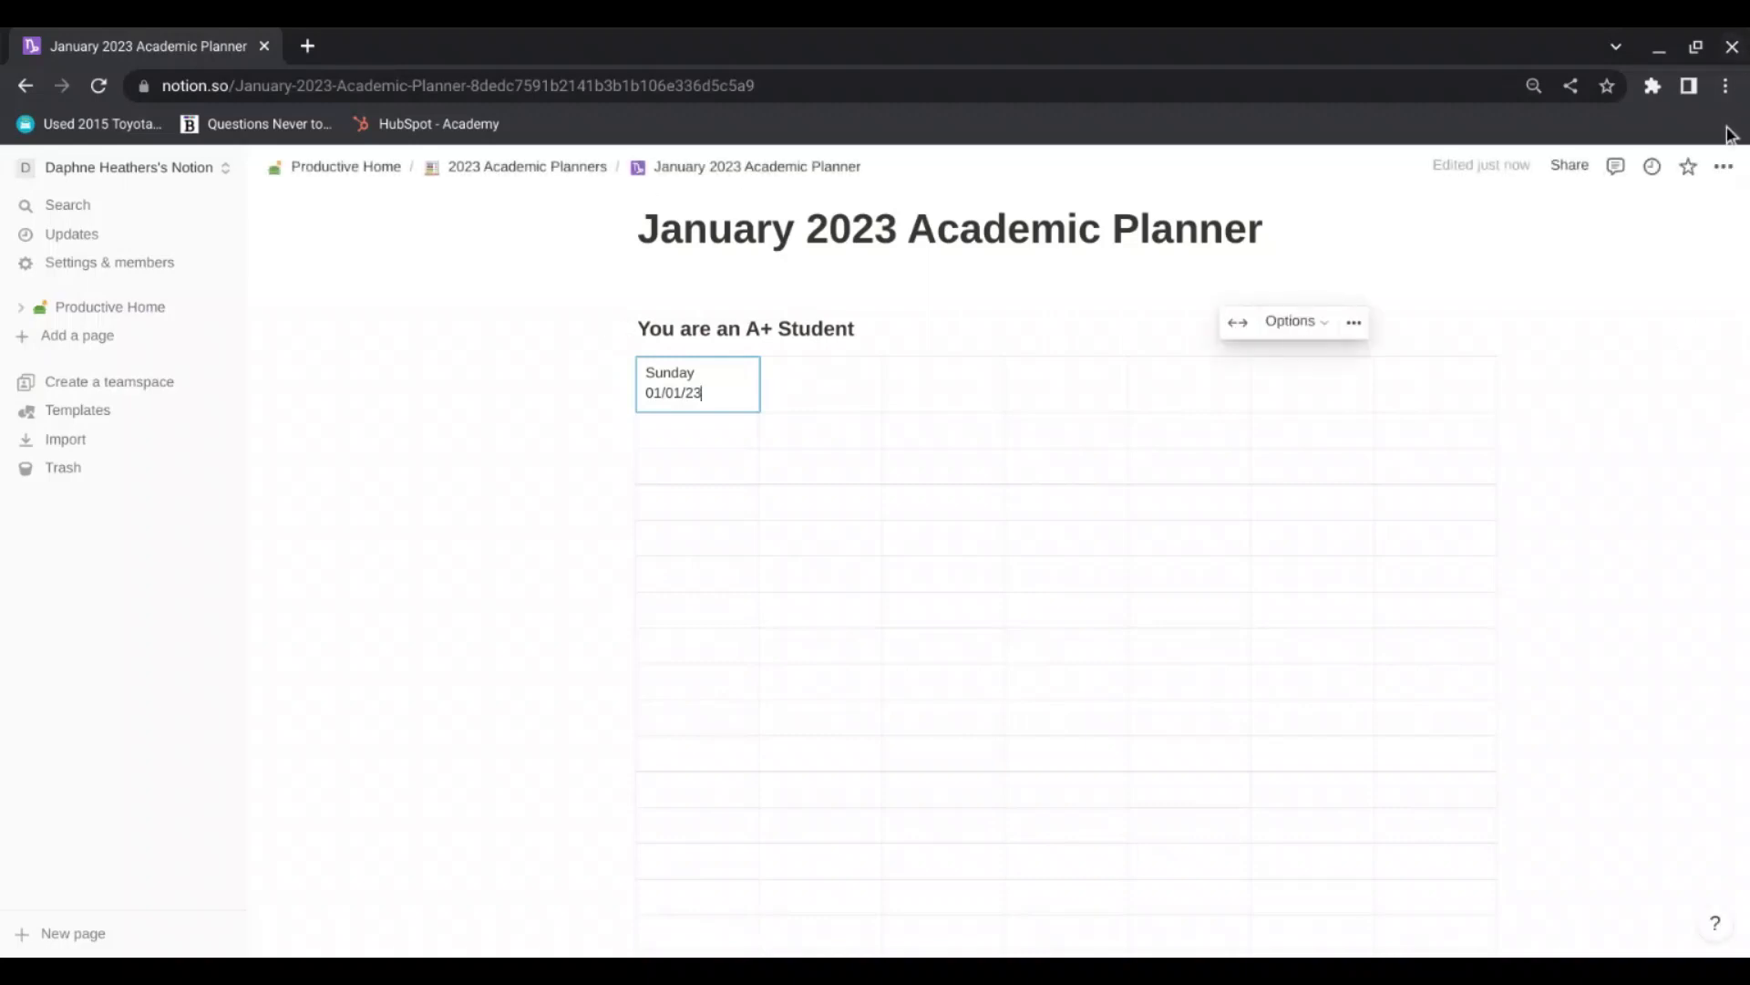
Step: Set the January planner page to full width
left_click(1722, 169)
left_click(1705, 341)
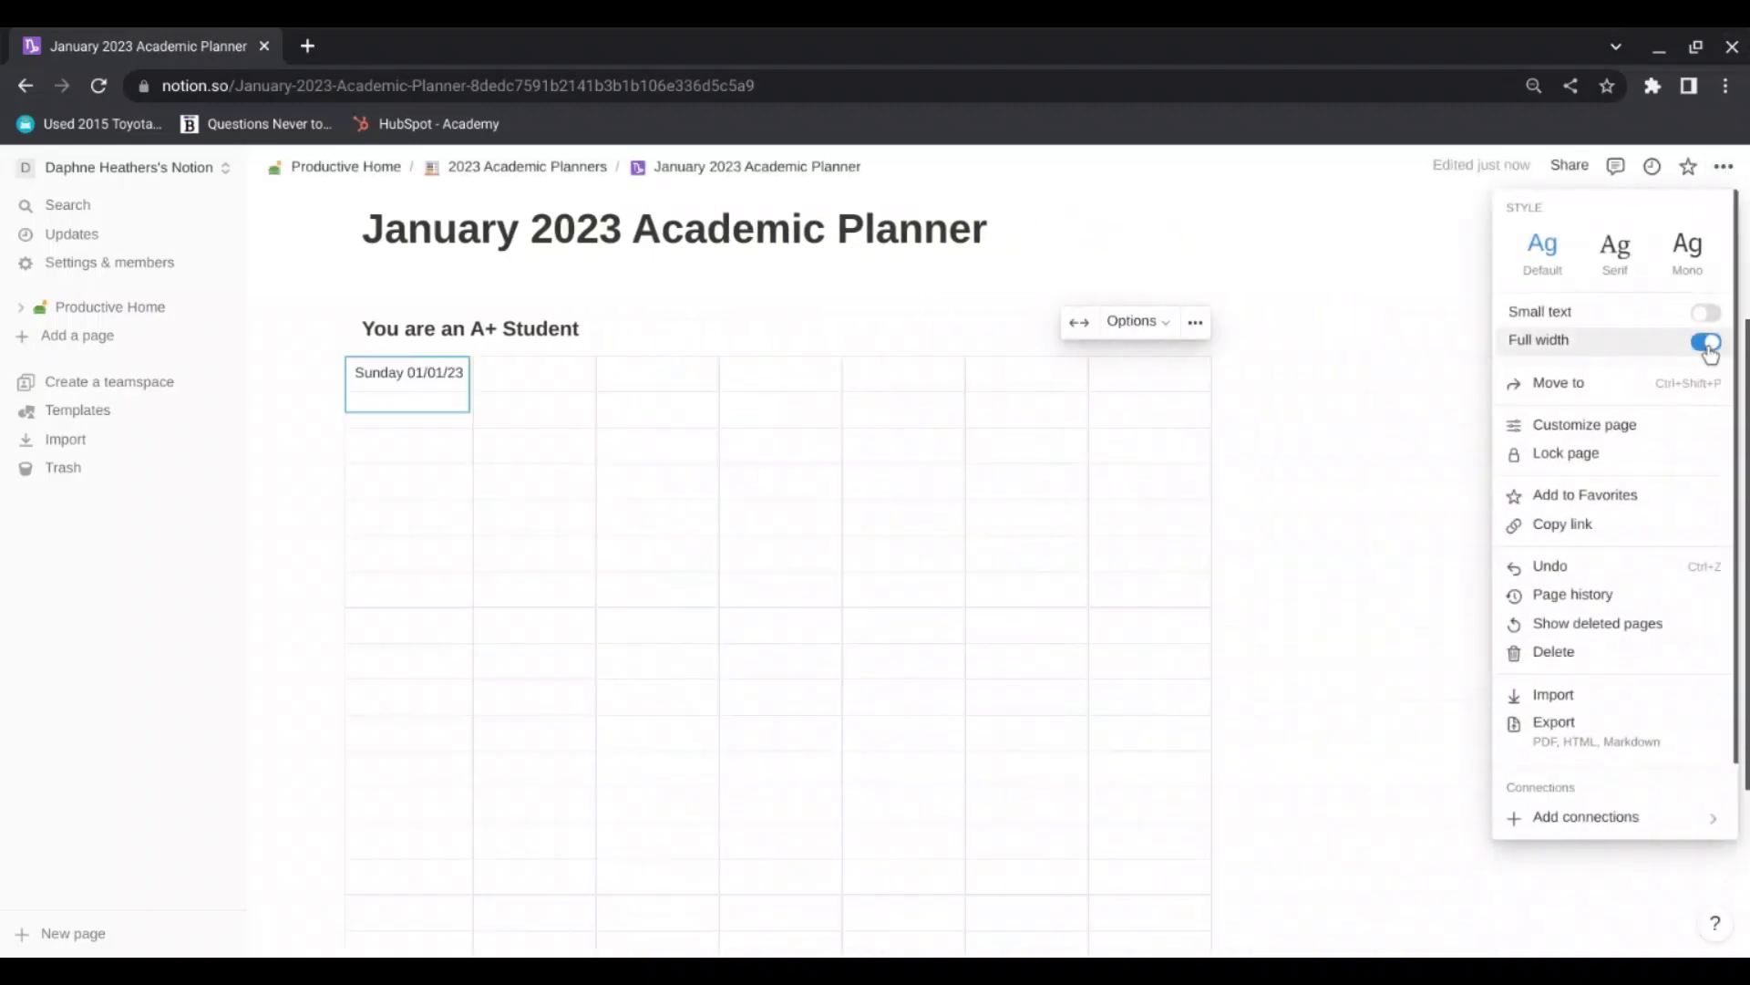
left_click(565, 372)
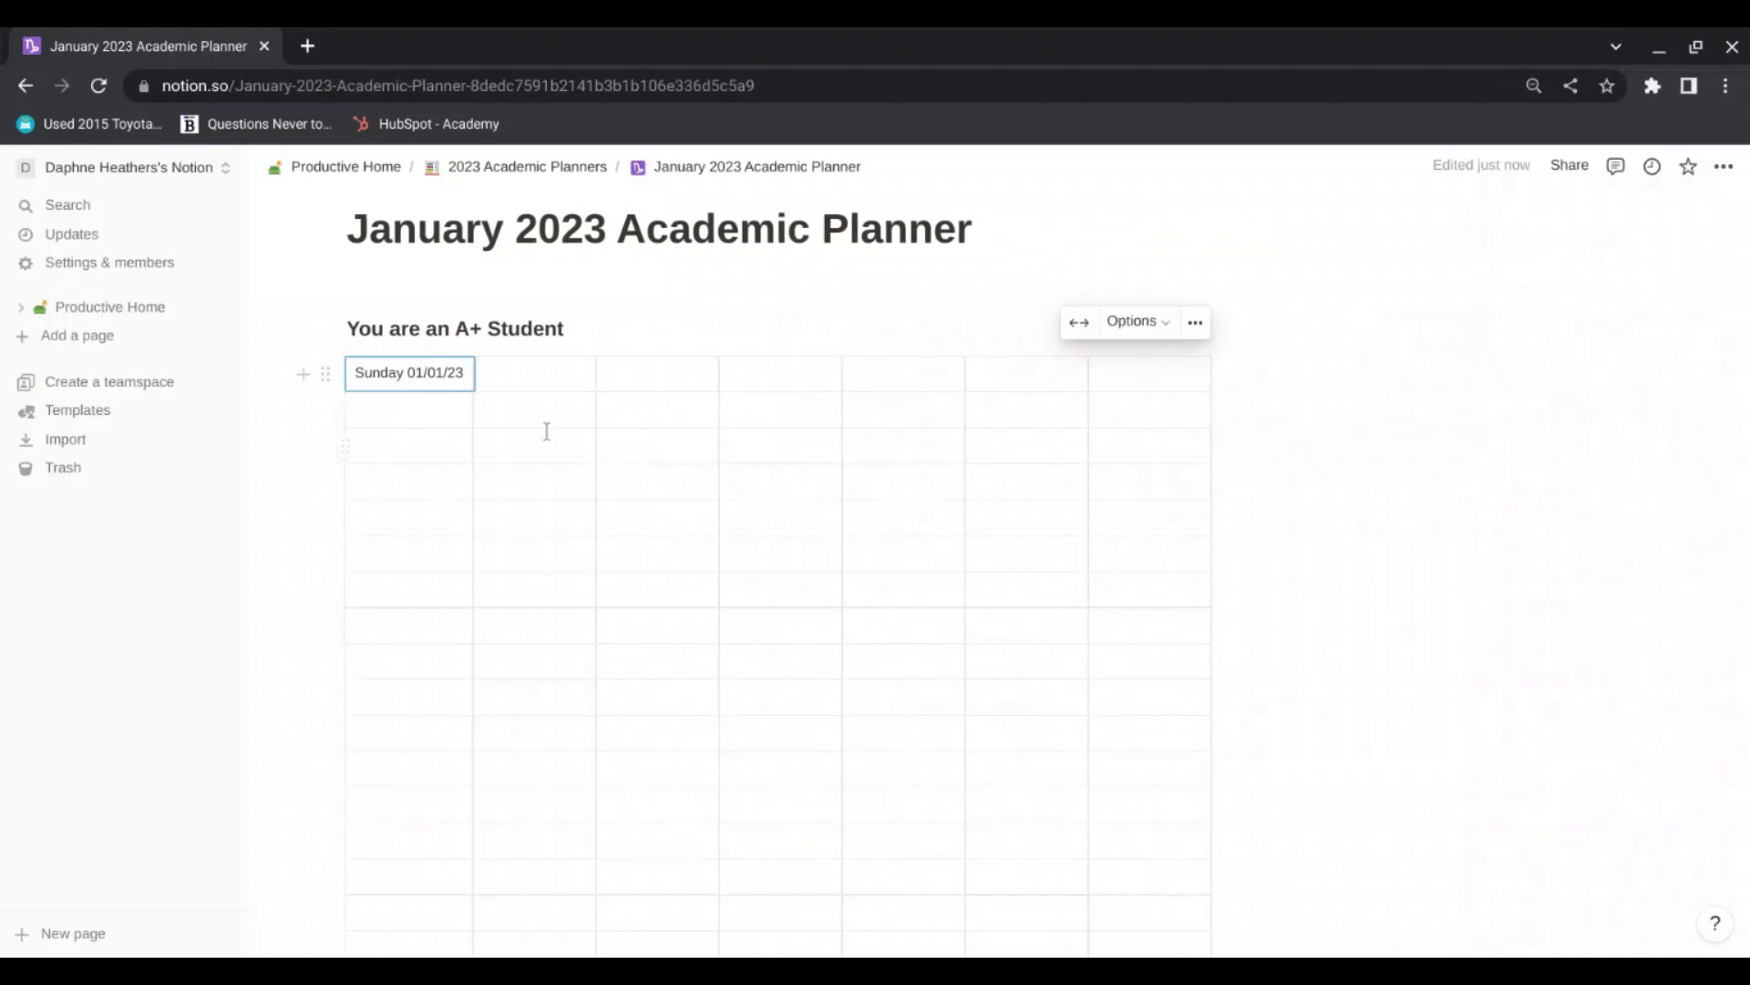
Step: Enter "Monday (01/02)" in the second cell of the table's first row
left_click(526, 390)
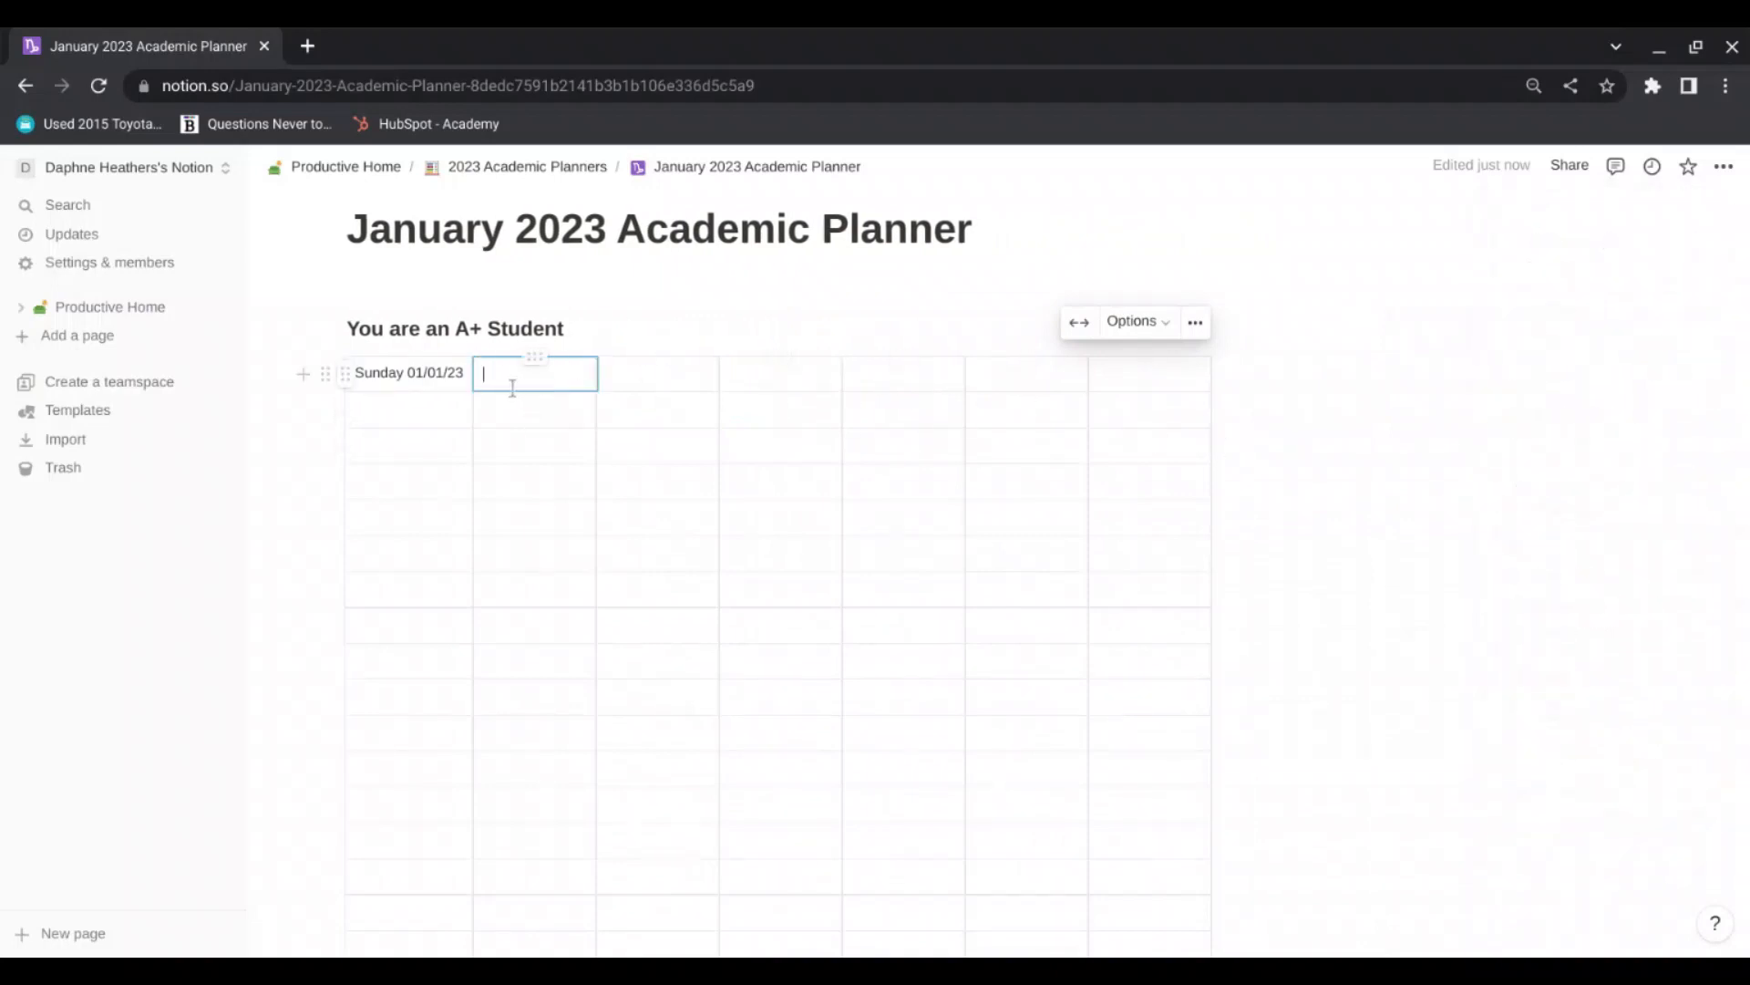
type("Monda")
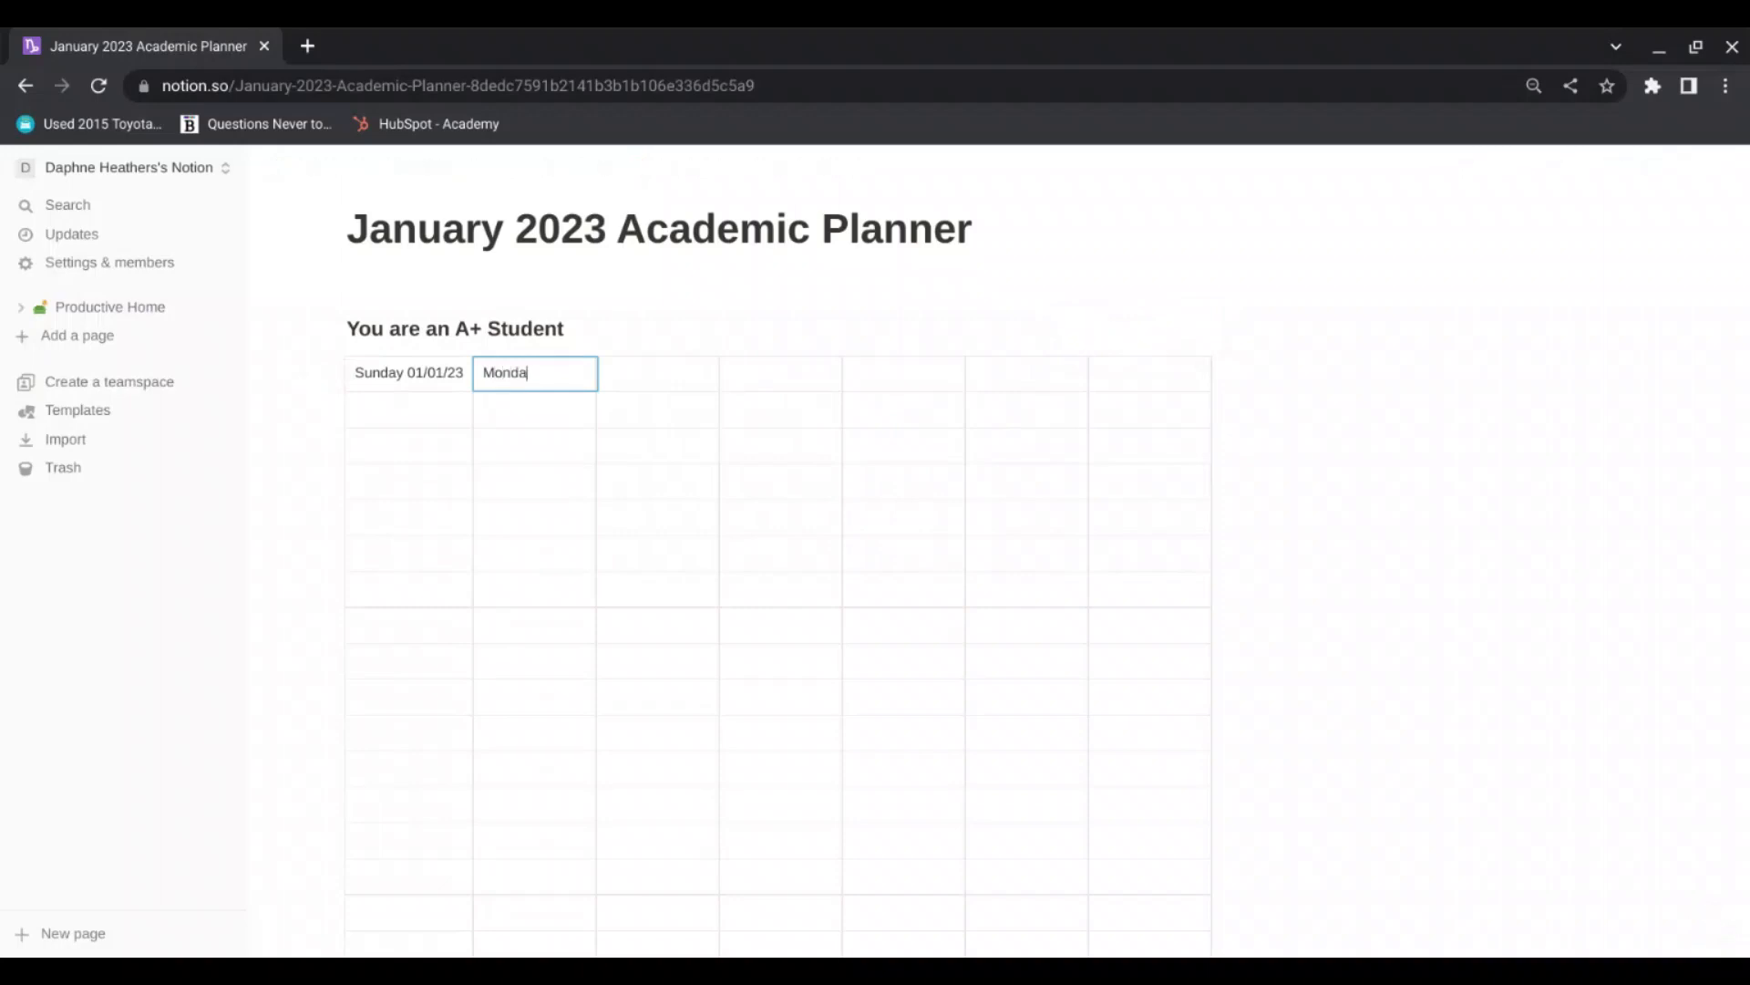
type("y (01/0")
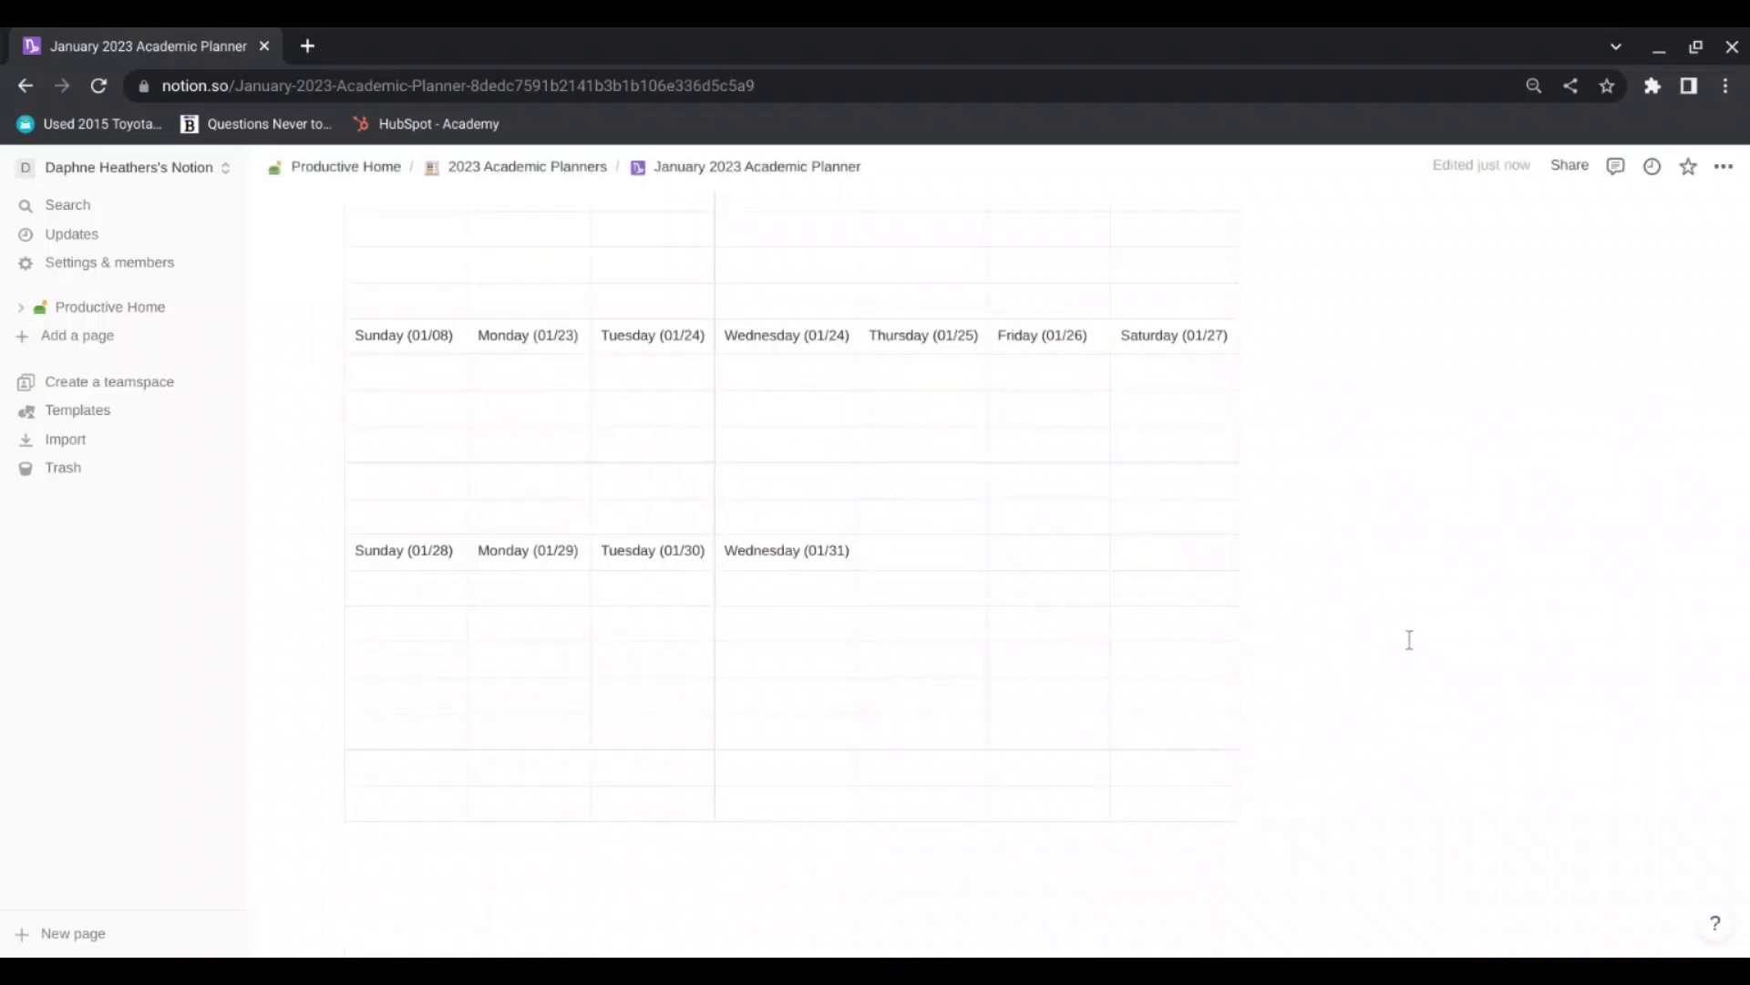
Step: Give the first week's date row, Sunday (01/01) to Saturday (01/07), a green background
scroll(1410, 639, "up", 3)
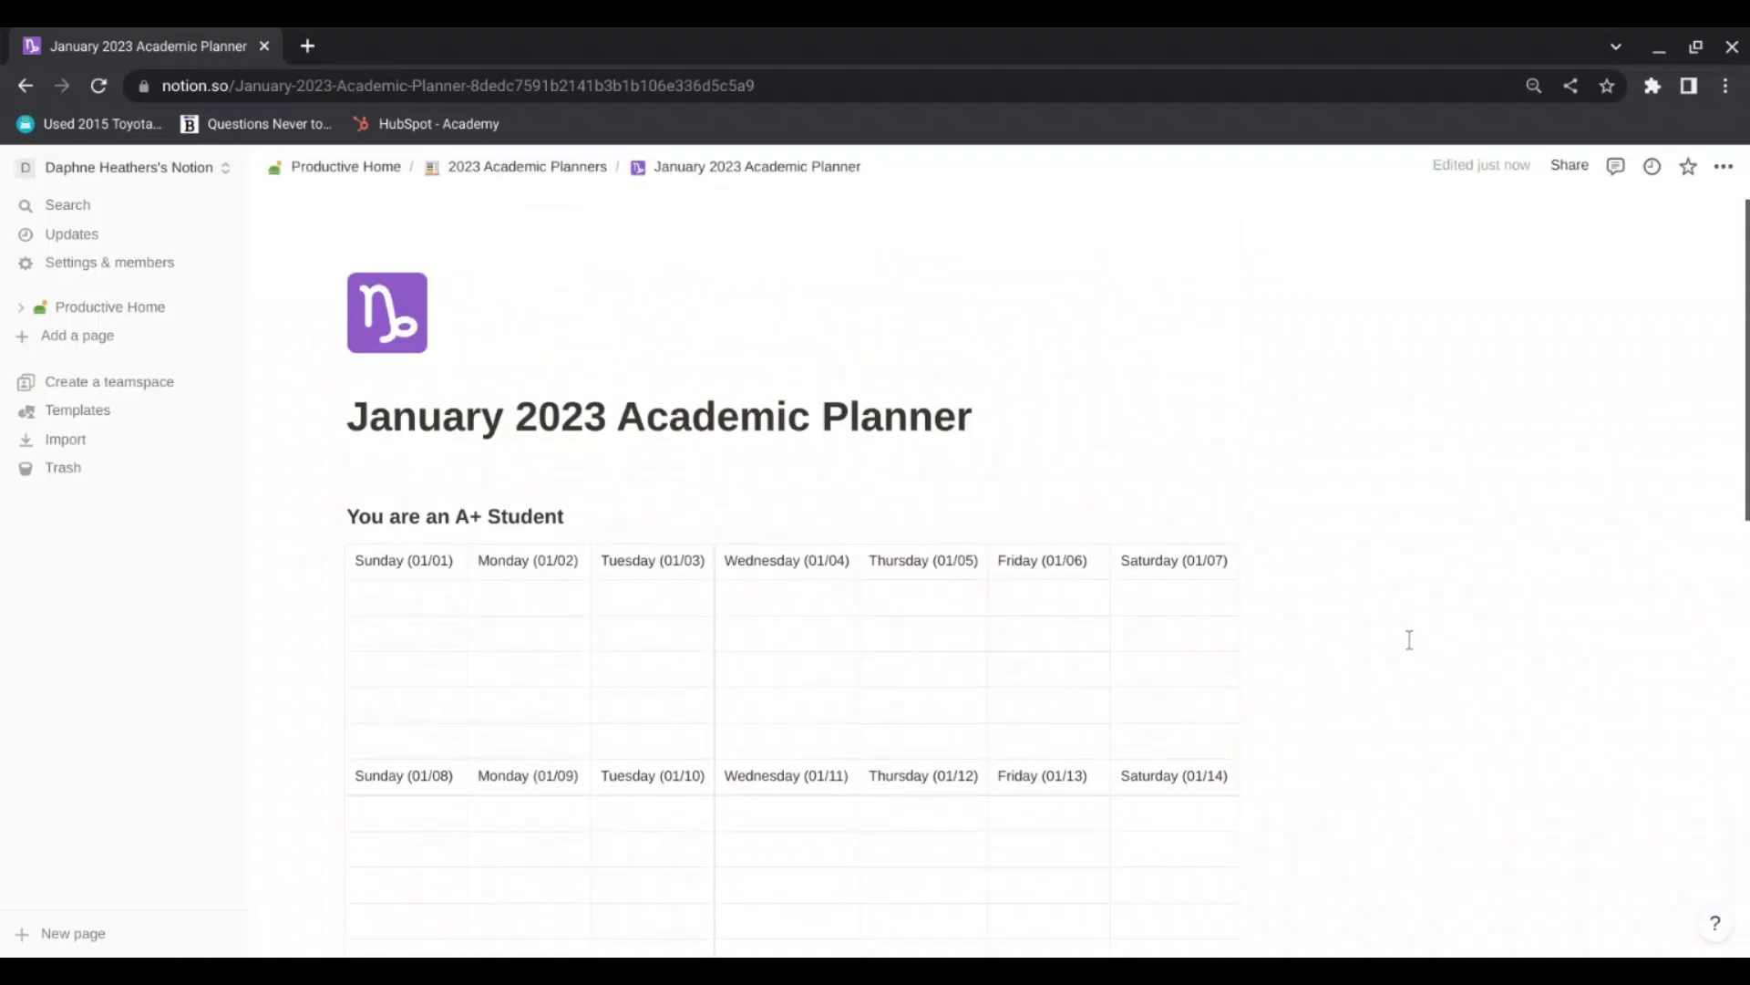
scroll(1410, 639, "down", 2)
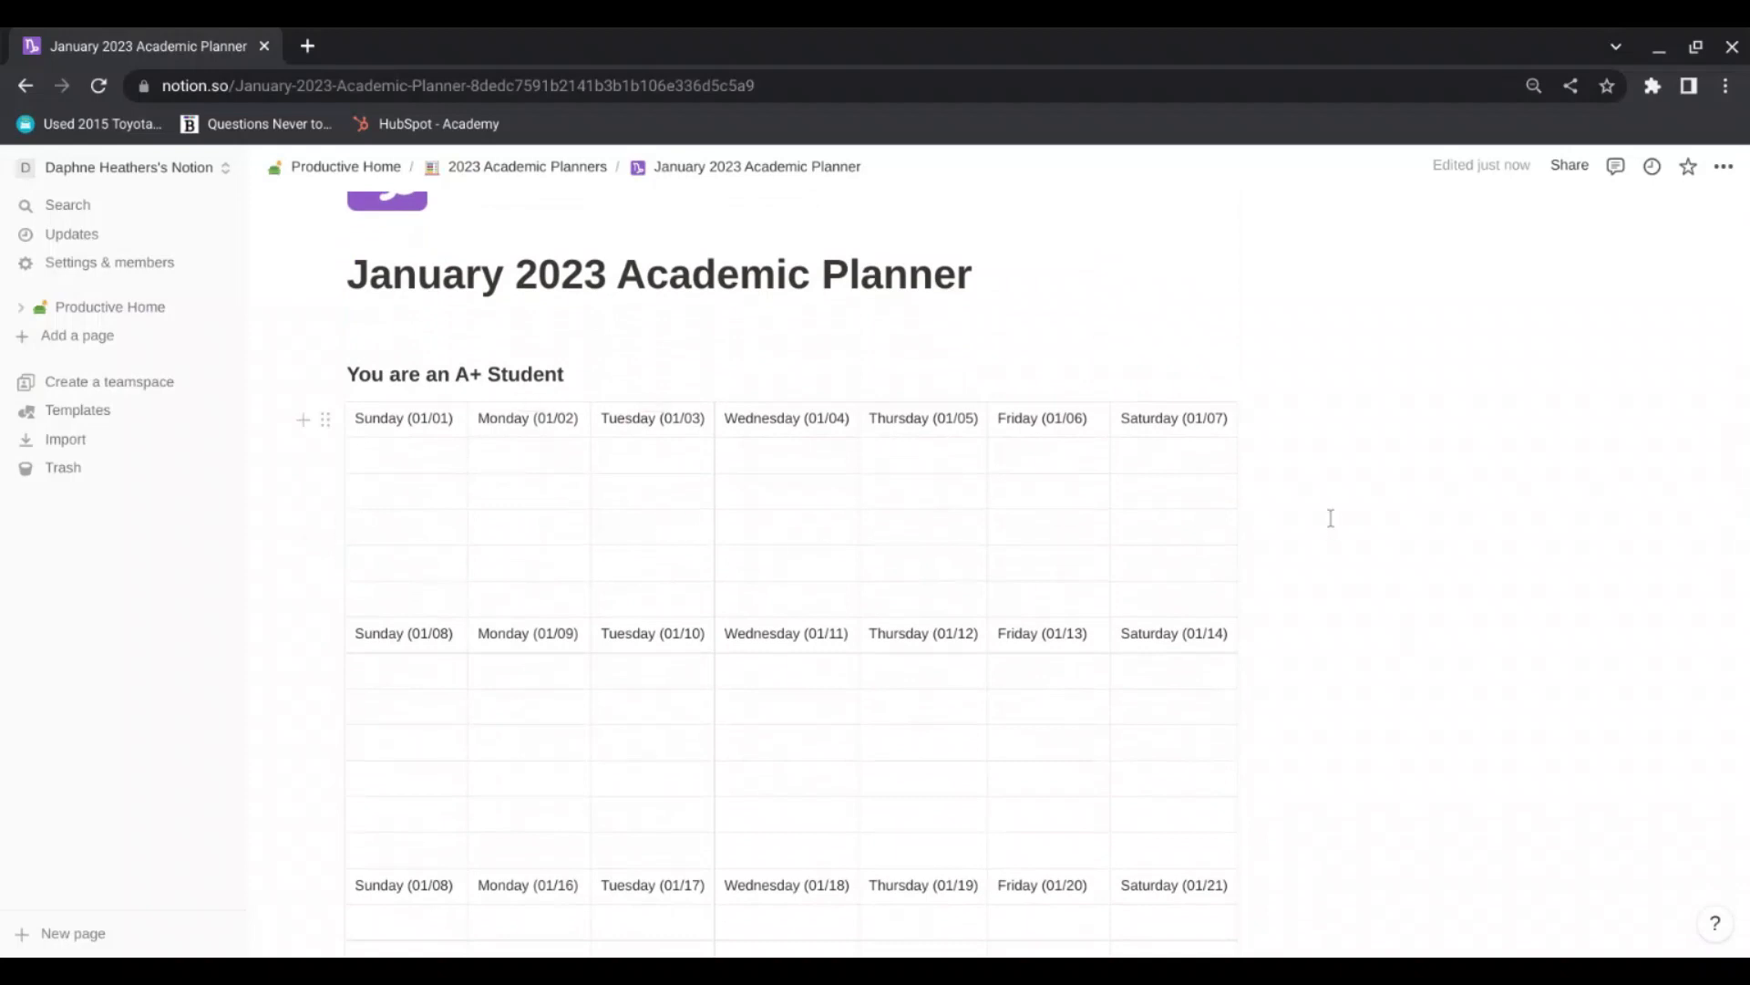
scroll(830, 341, "down", 2)
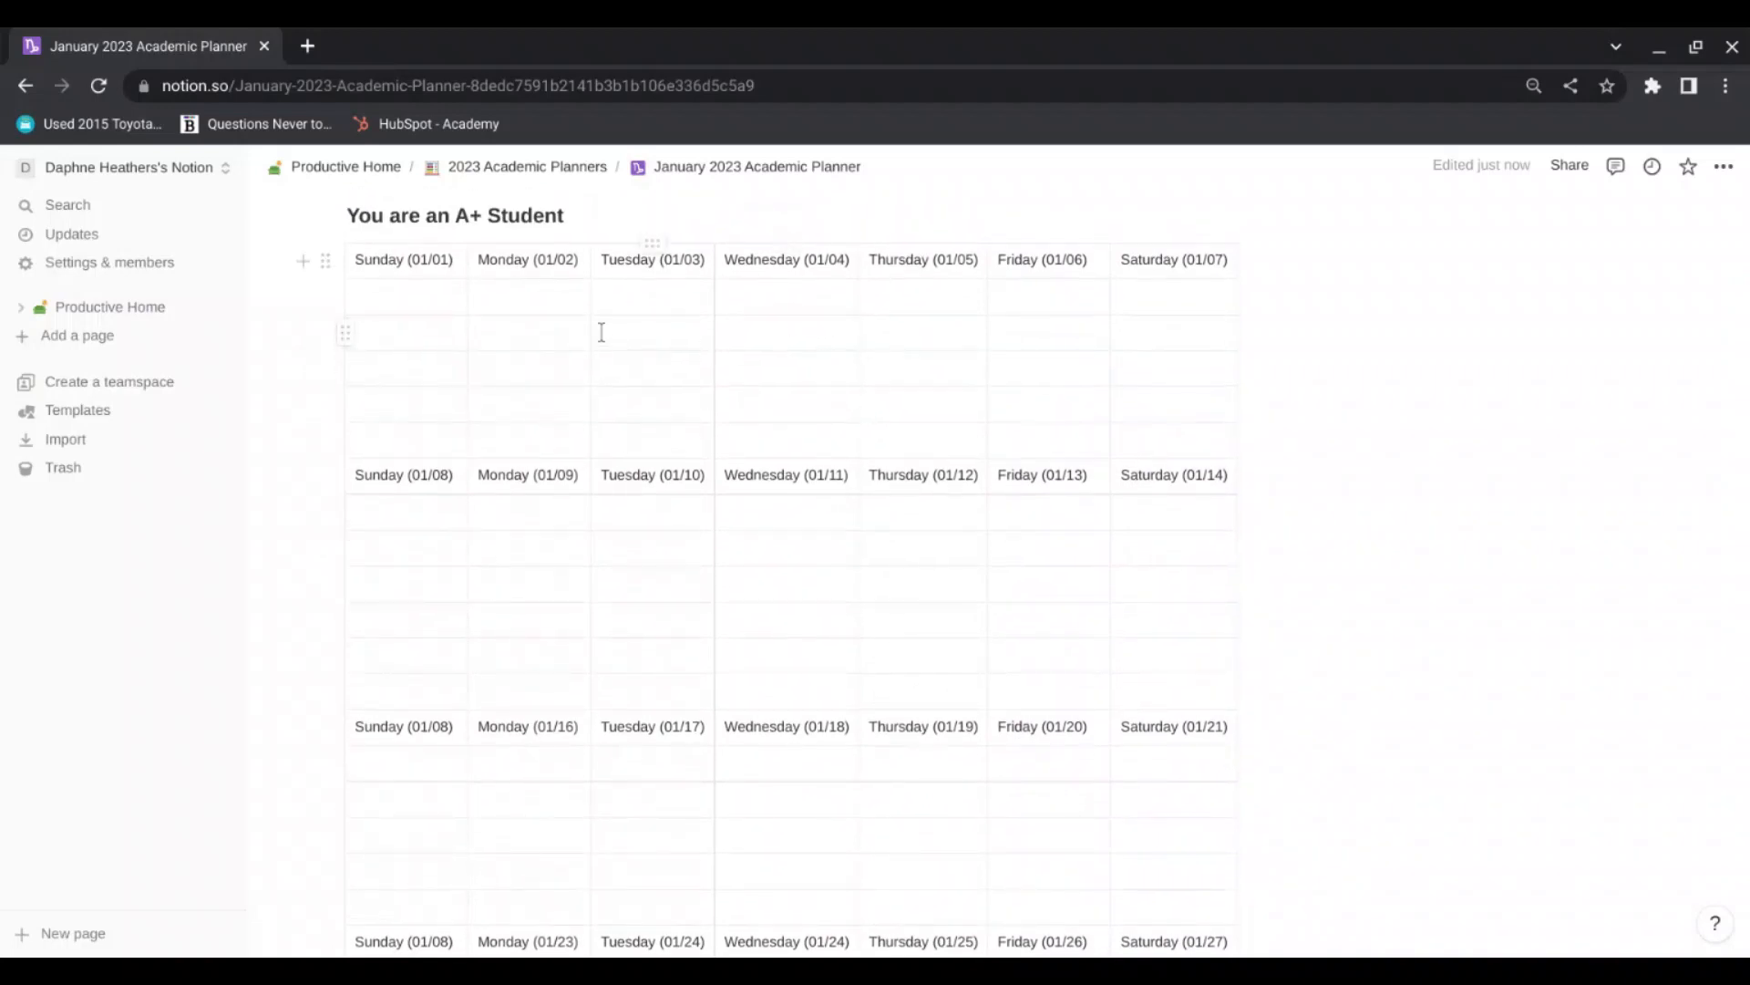
mouse_move(1244, 297)
left_click(345, 262)
mouse_move(506, 367)
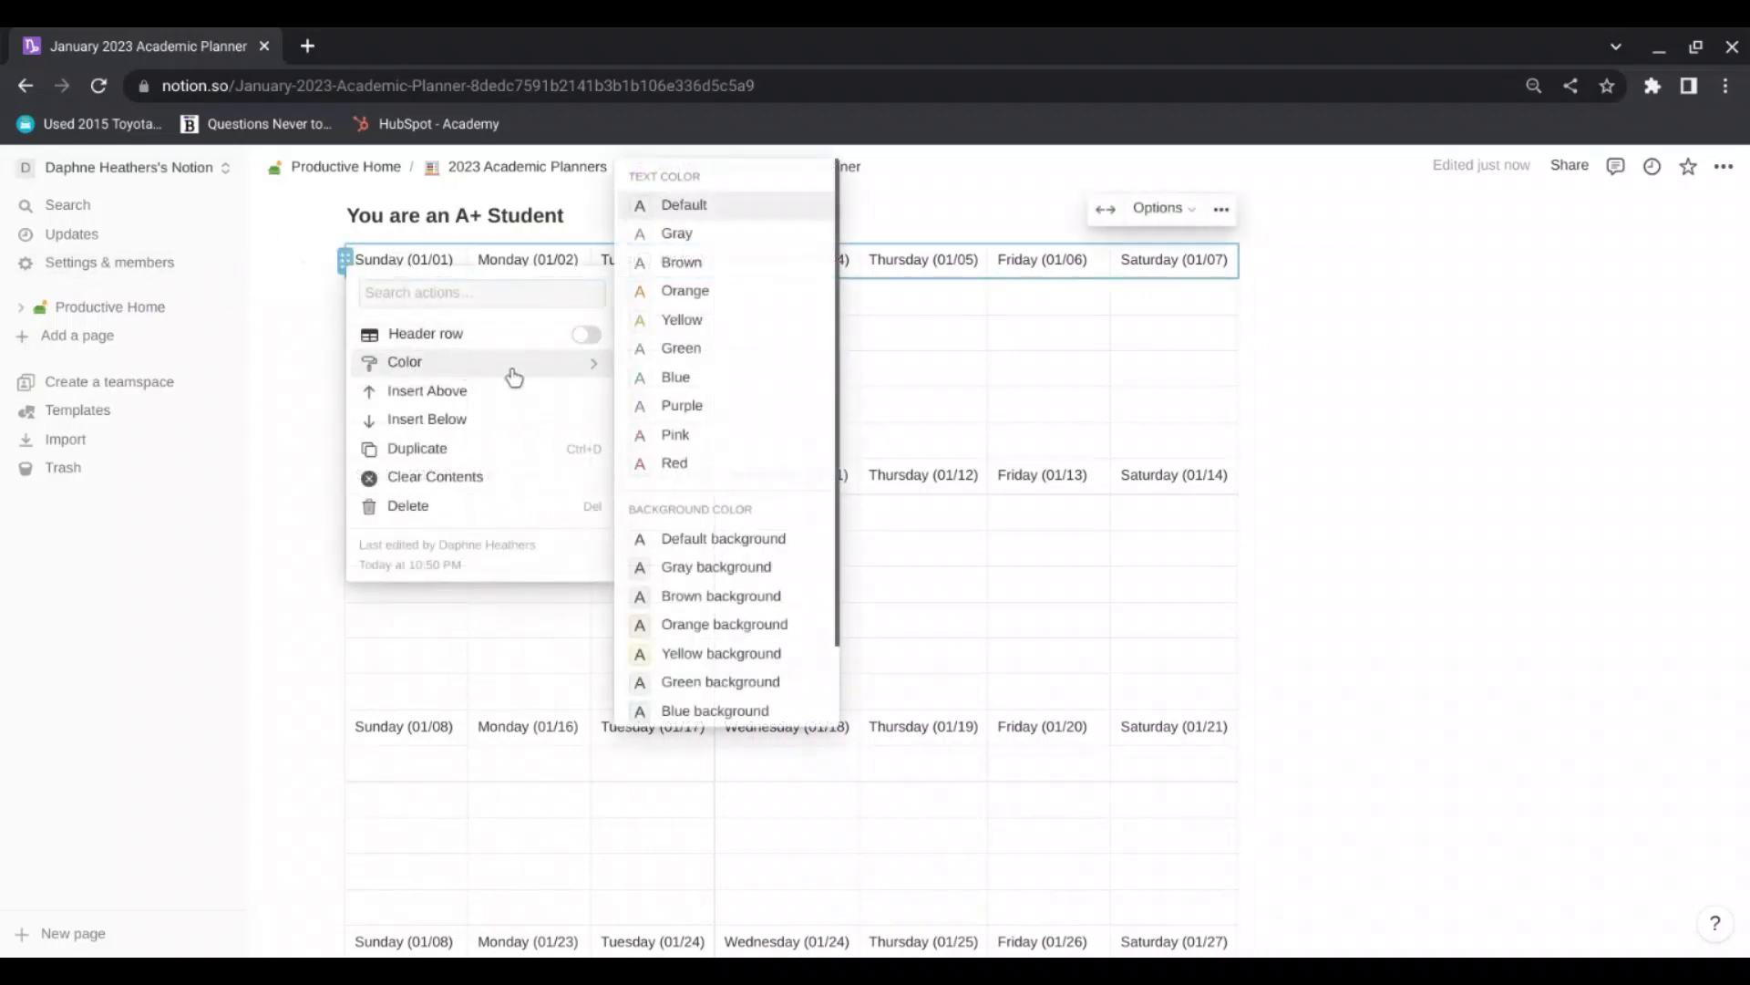
scroll(705, 417, "down", 1)
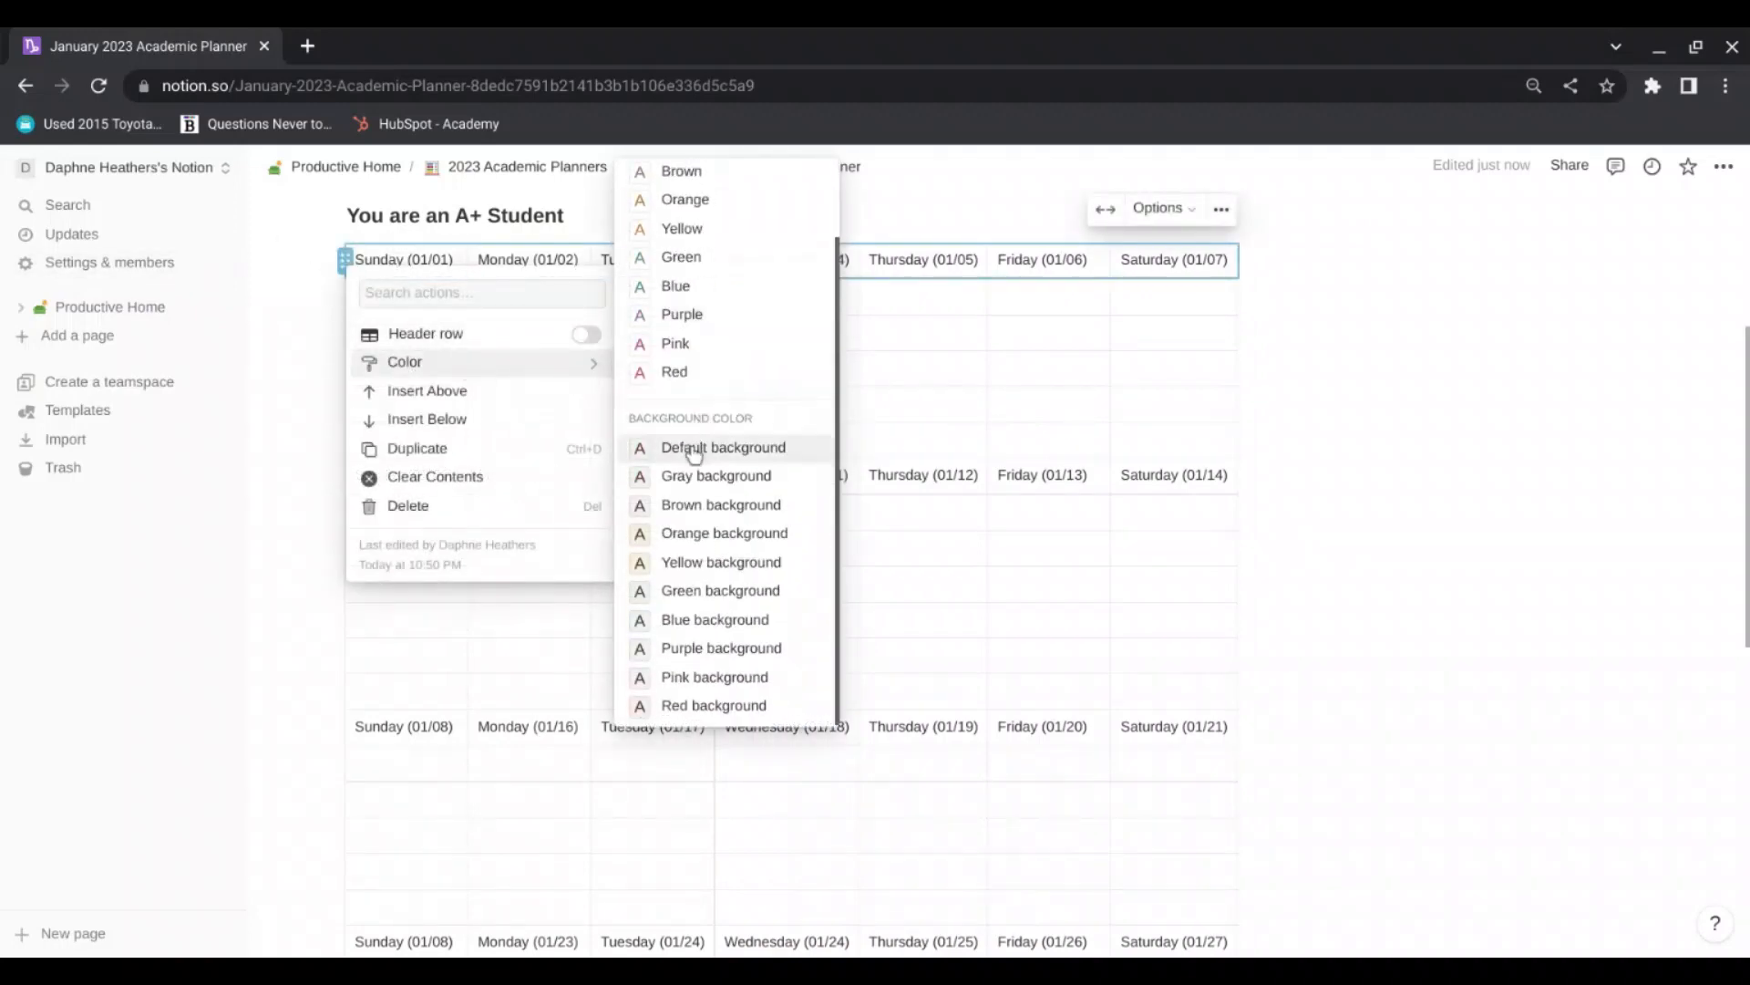
left_click(731, 593)
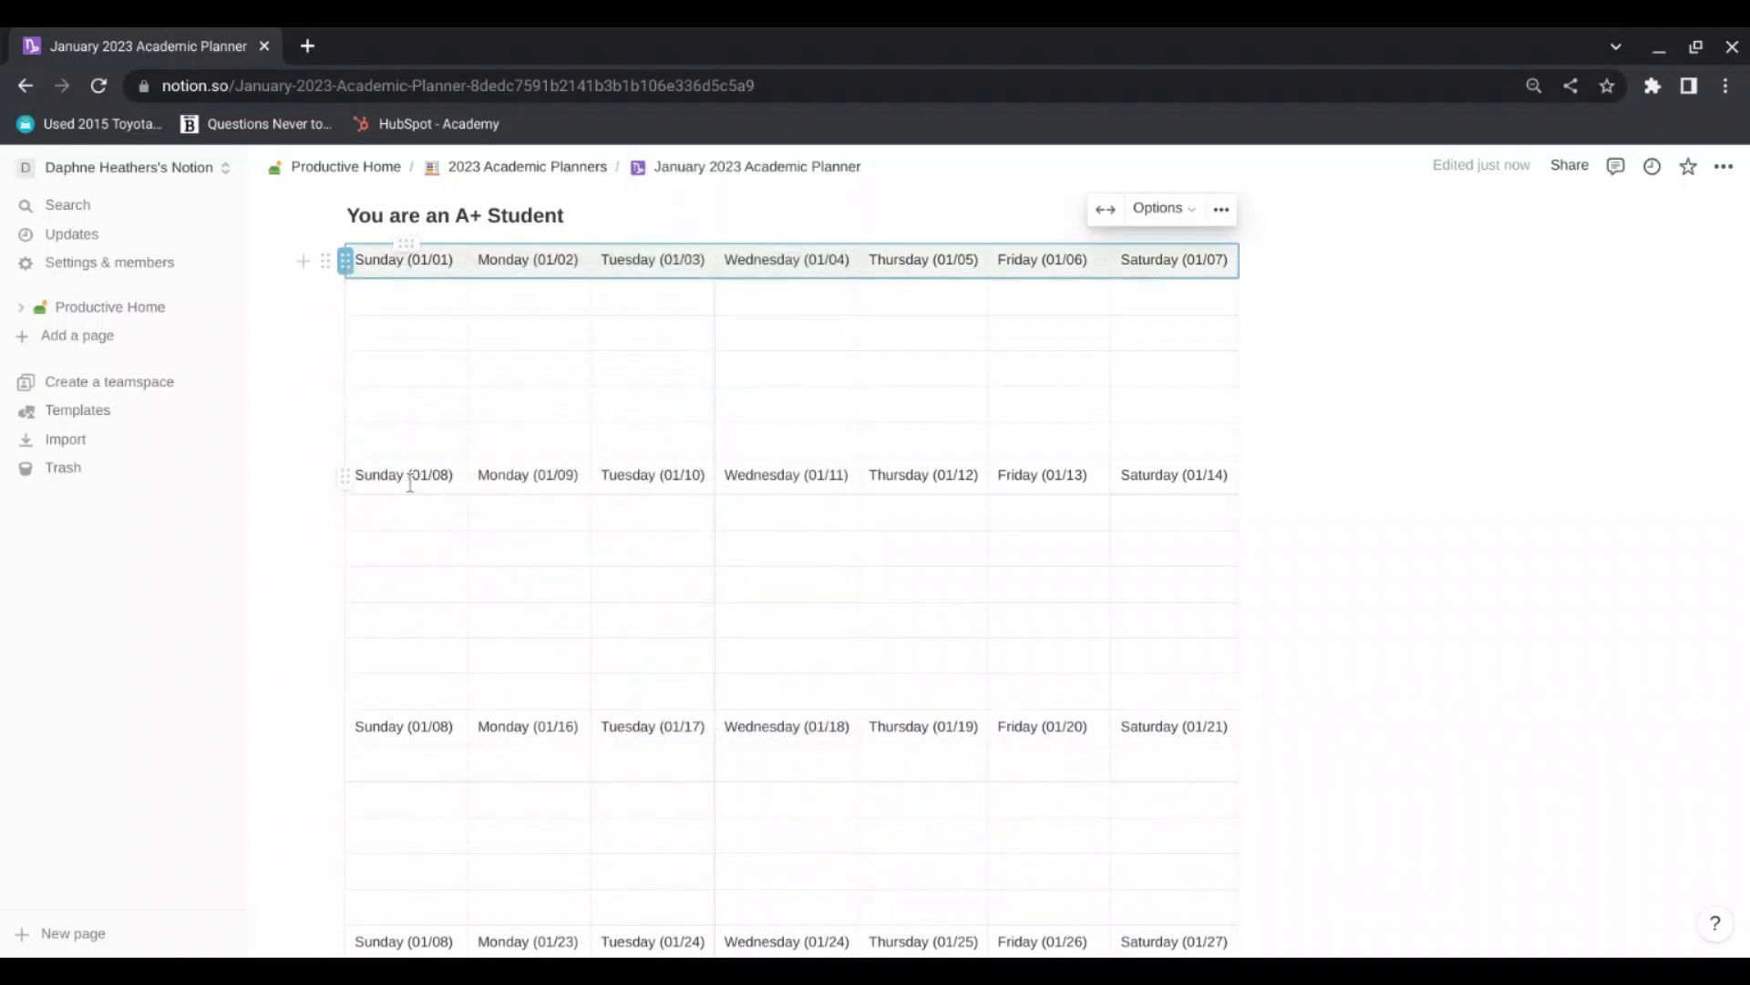
Step: Apply the green background to the second and third date rows, containing Monday (01/09) and Monday (01/16)
left_click(346, 476)
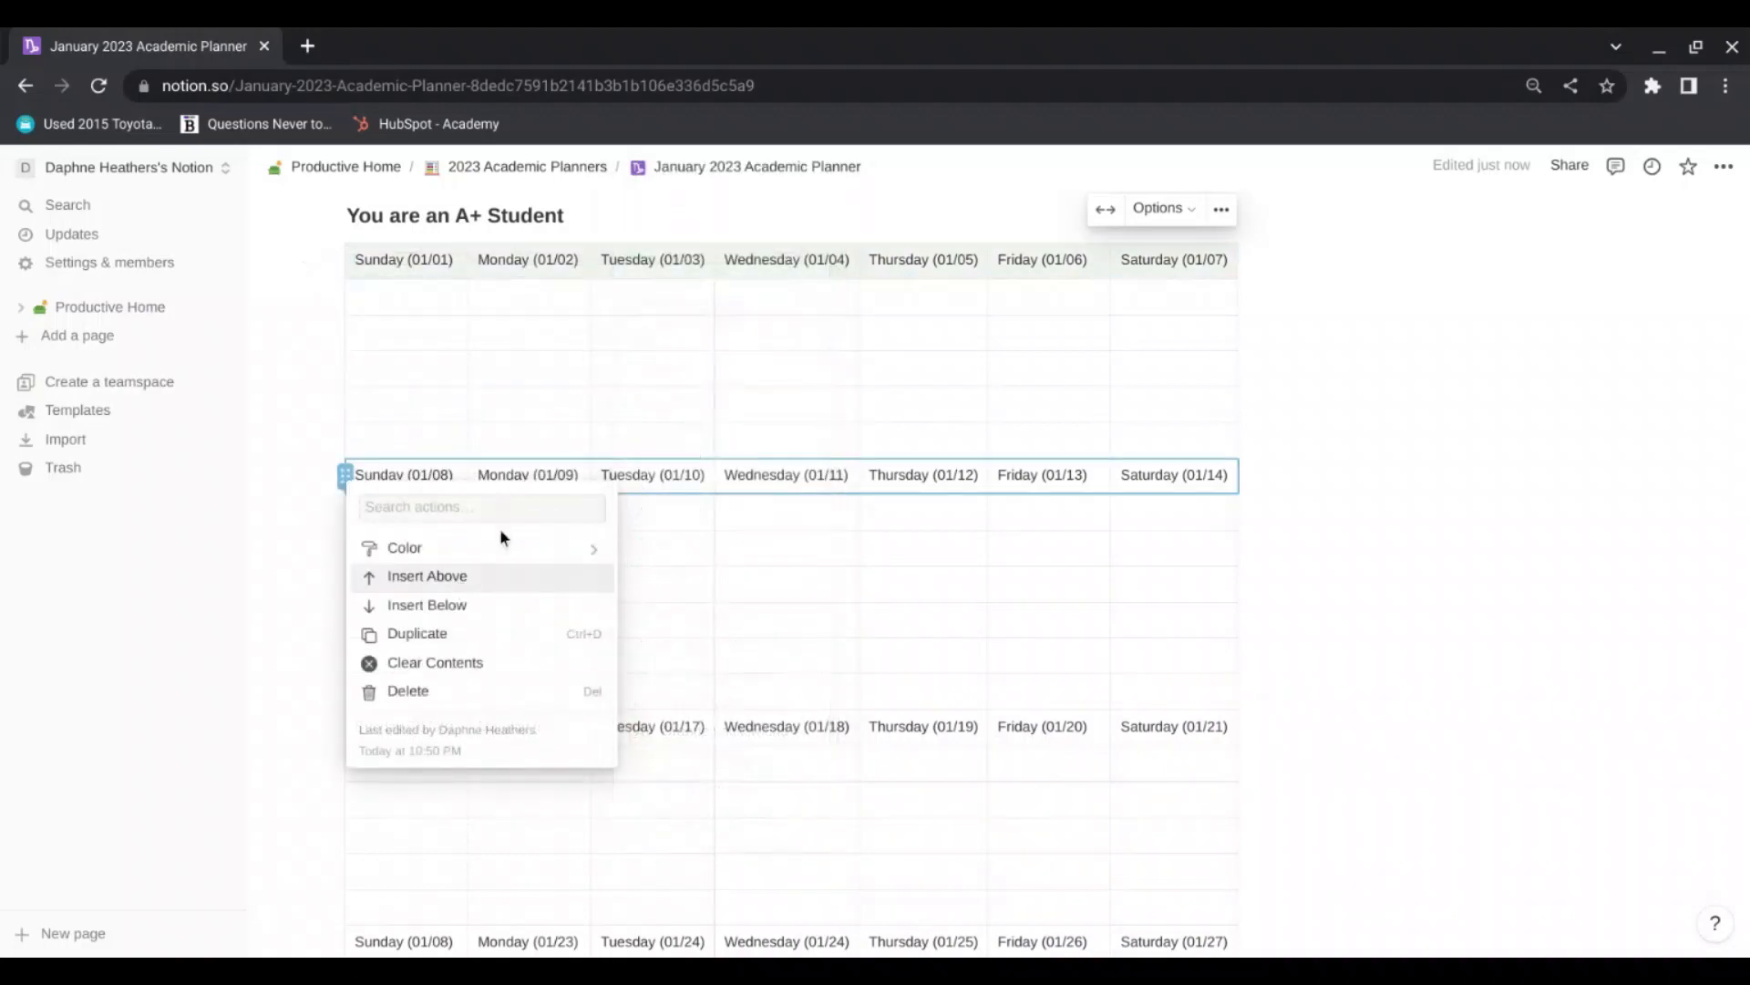
mouse_move(516, 547)
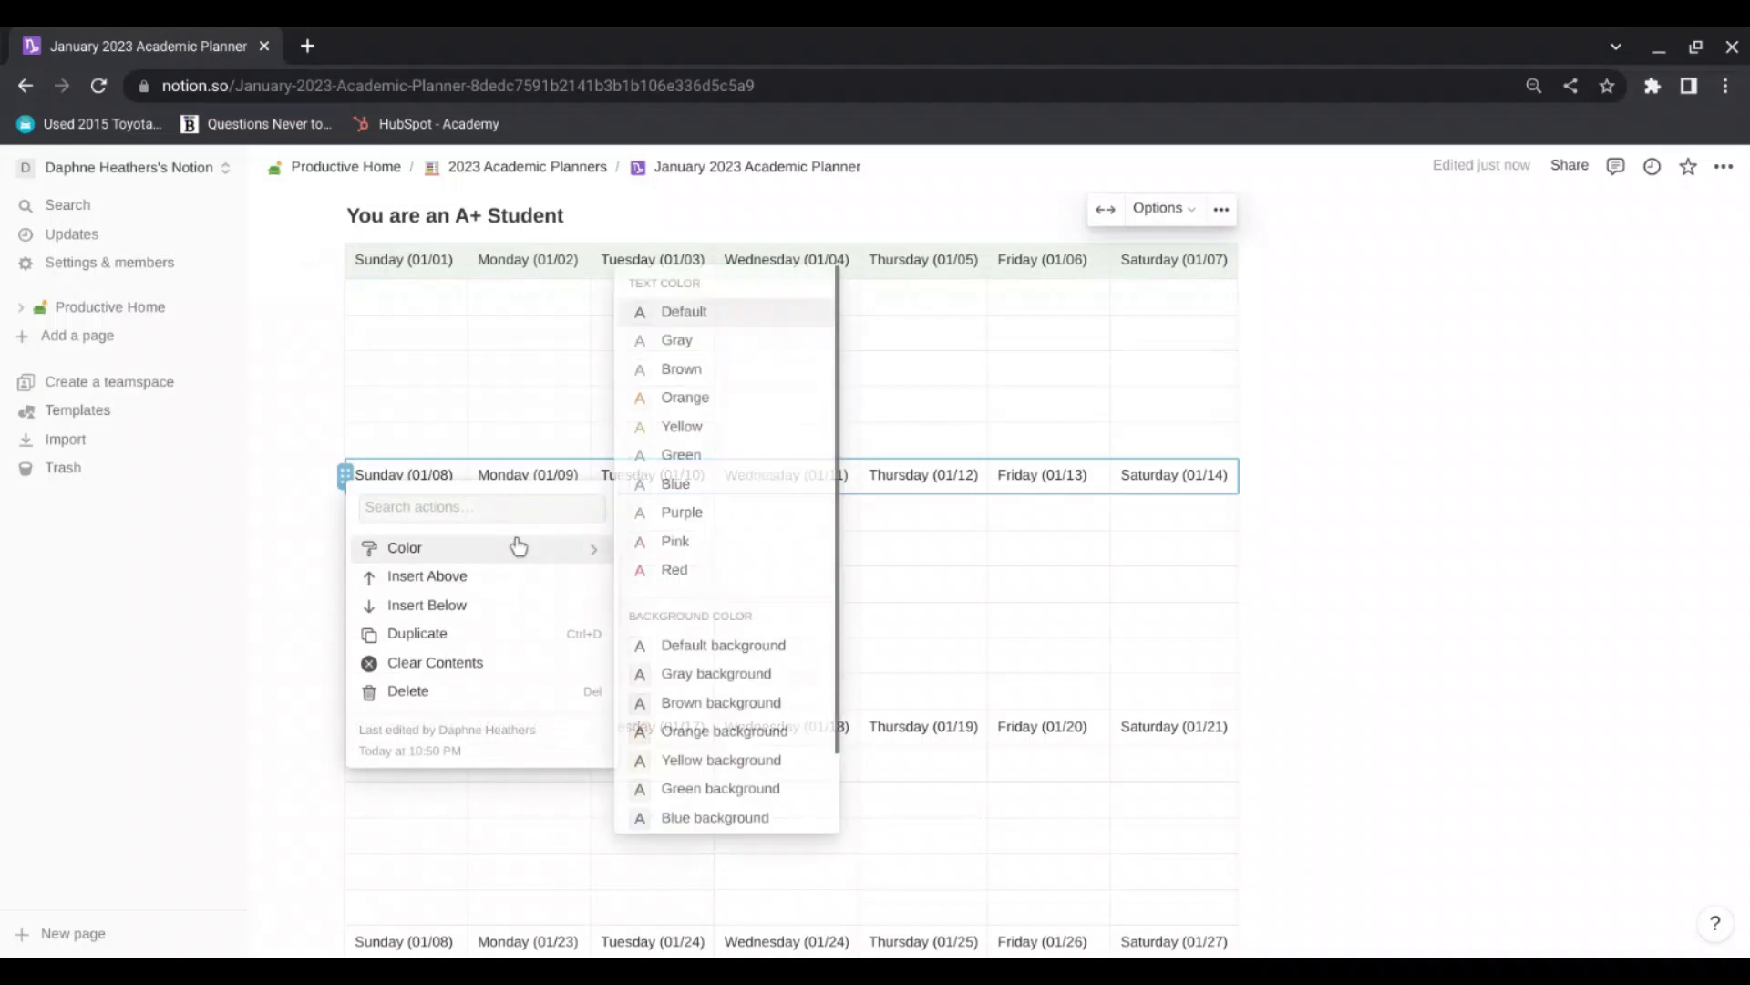
left_click(722, 789)
scroll(336, 653, "down", 3)
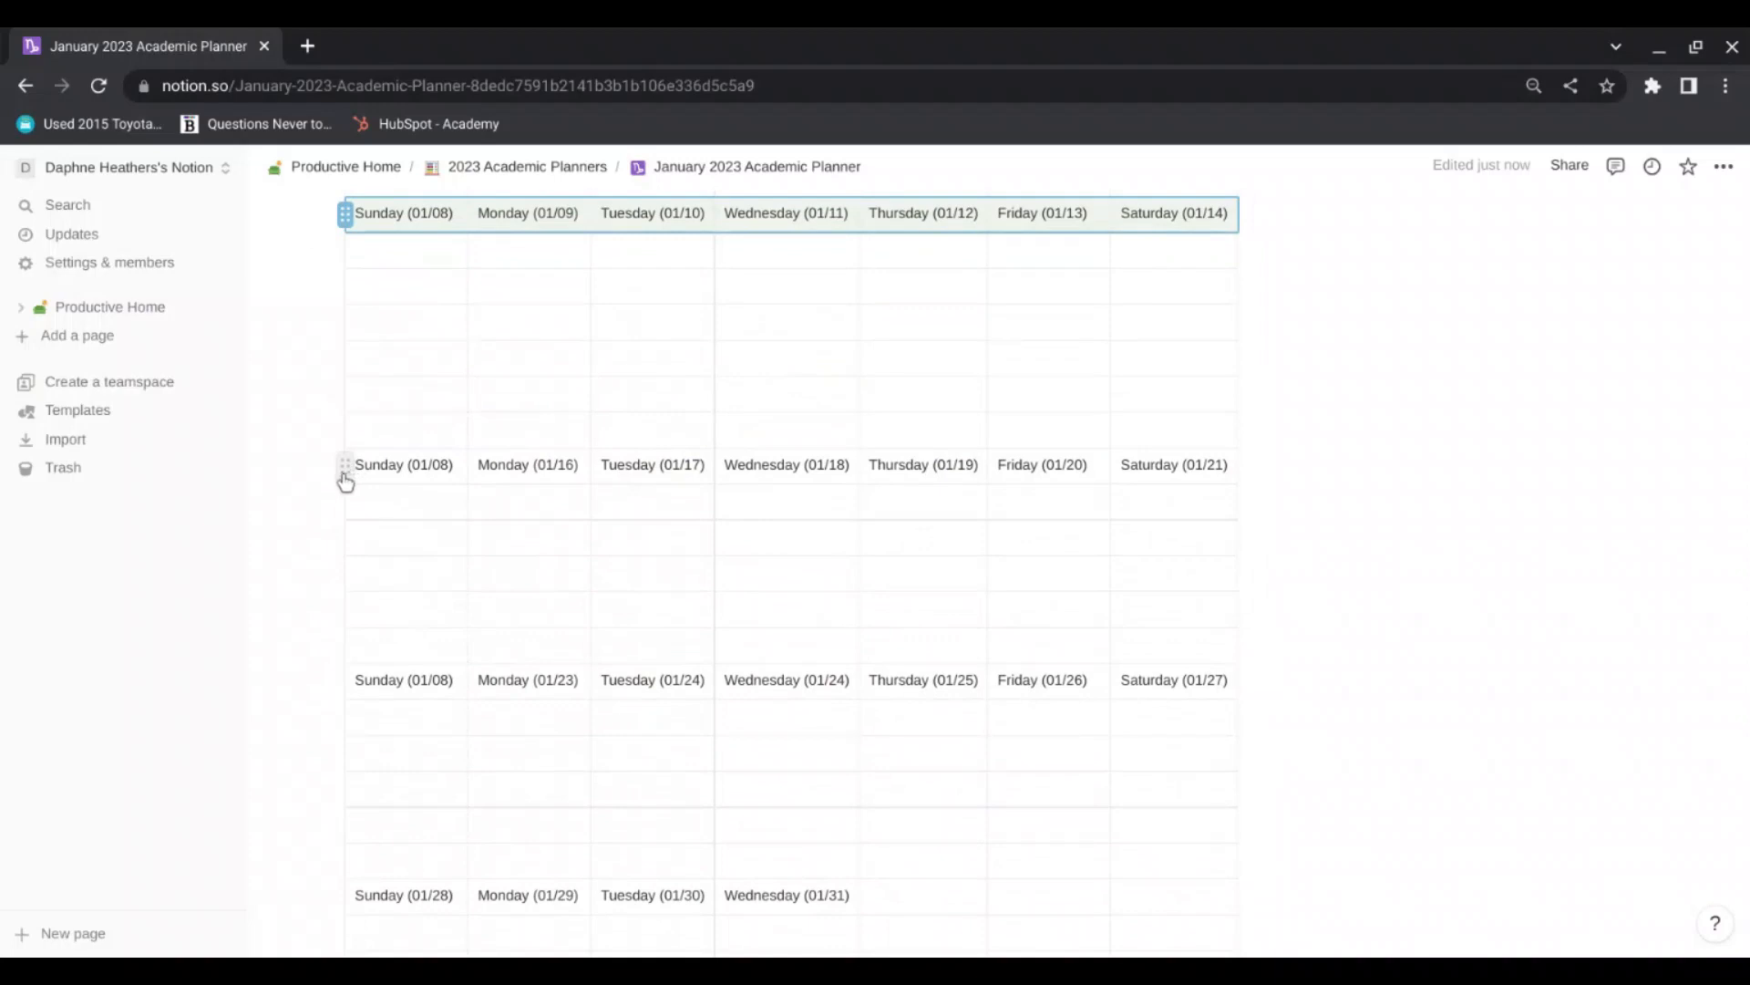
left_click(346, 470)
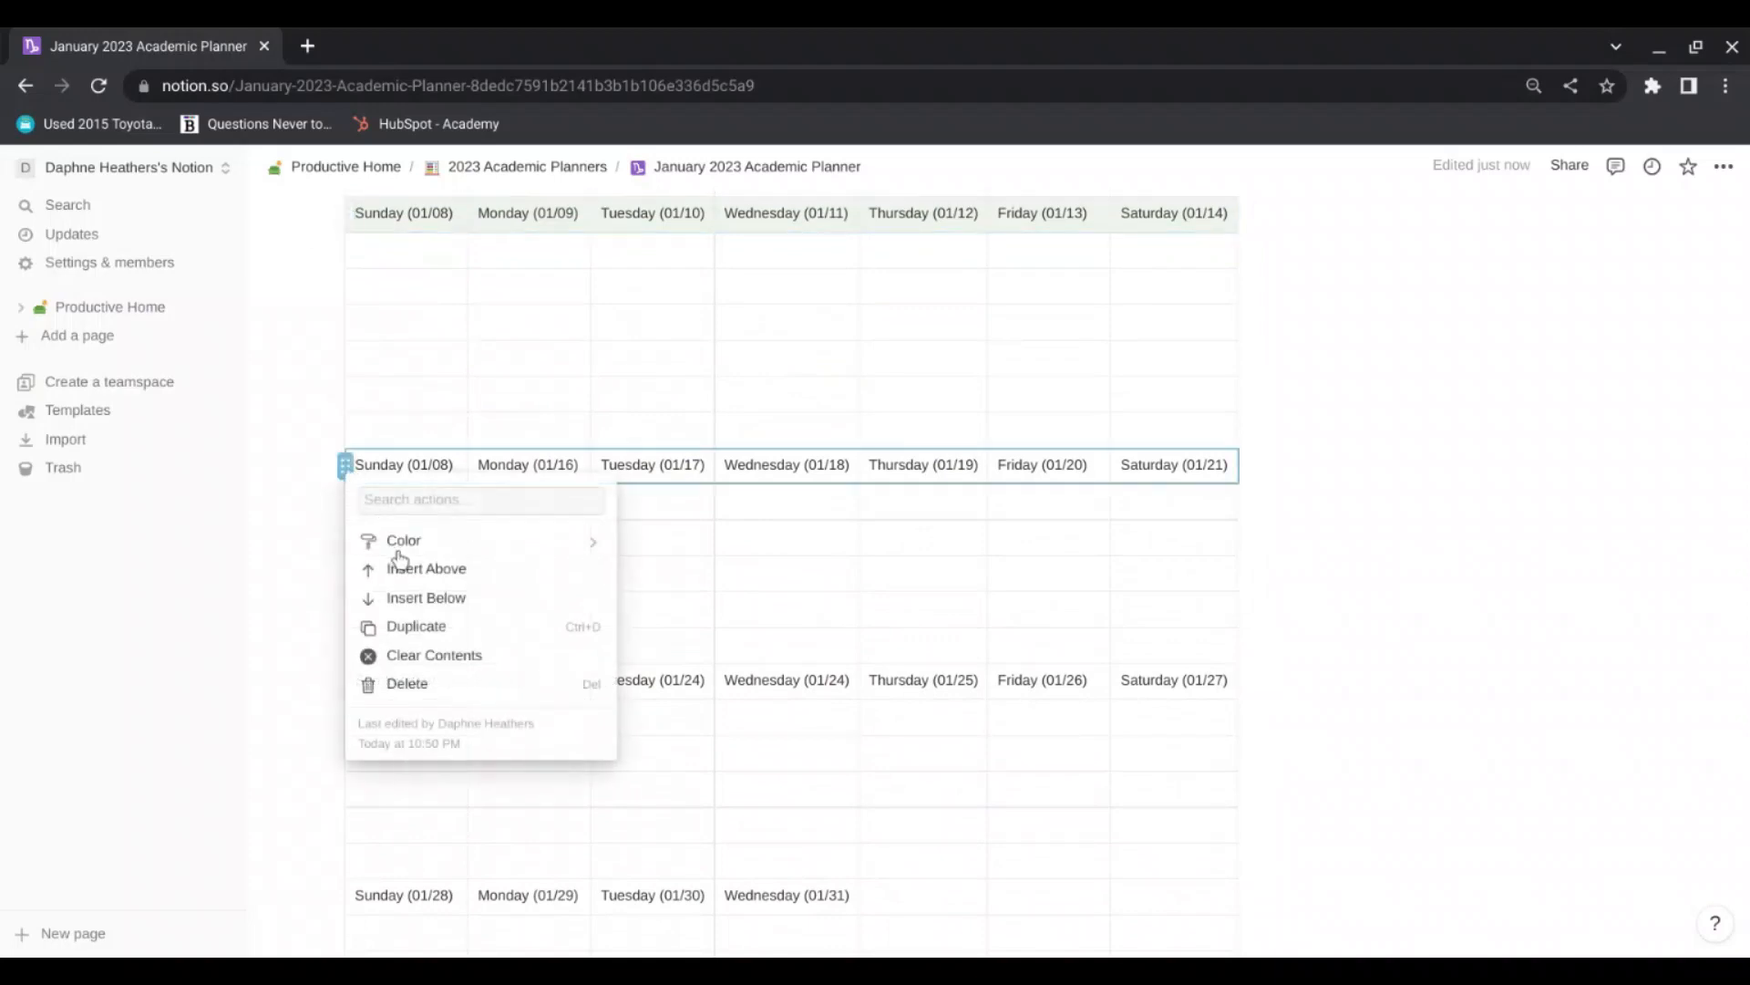
mouse_move(582, 544)
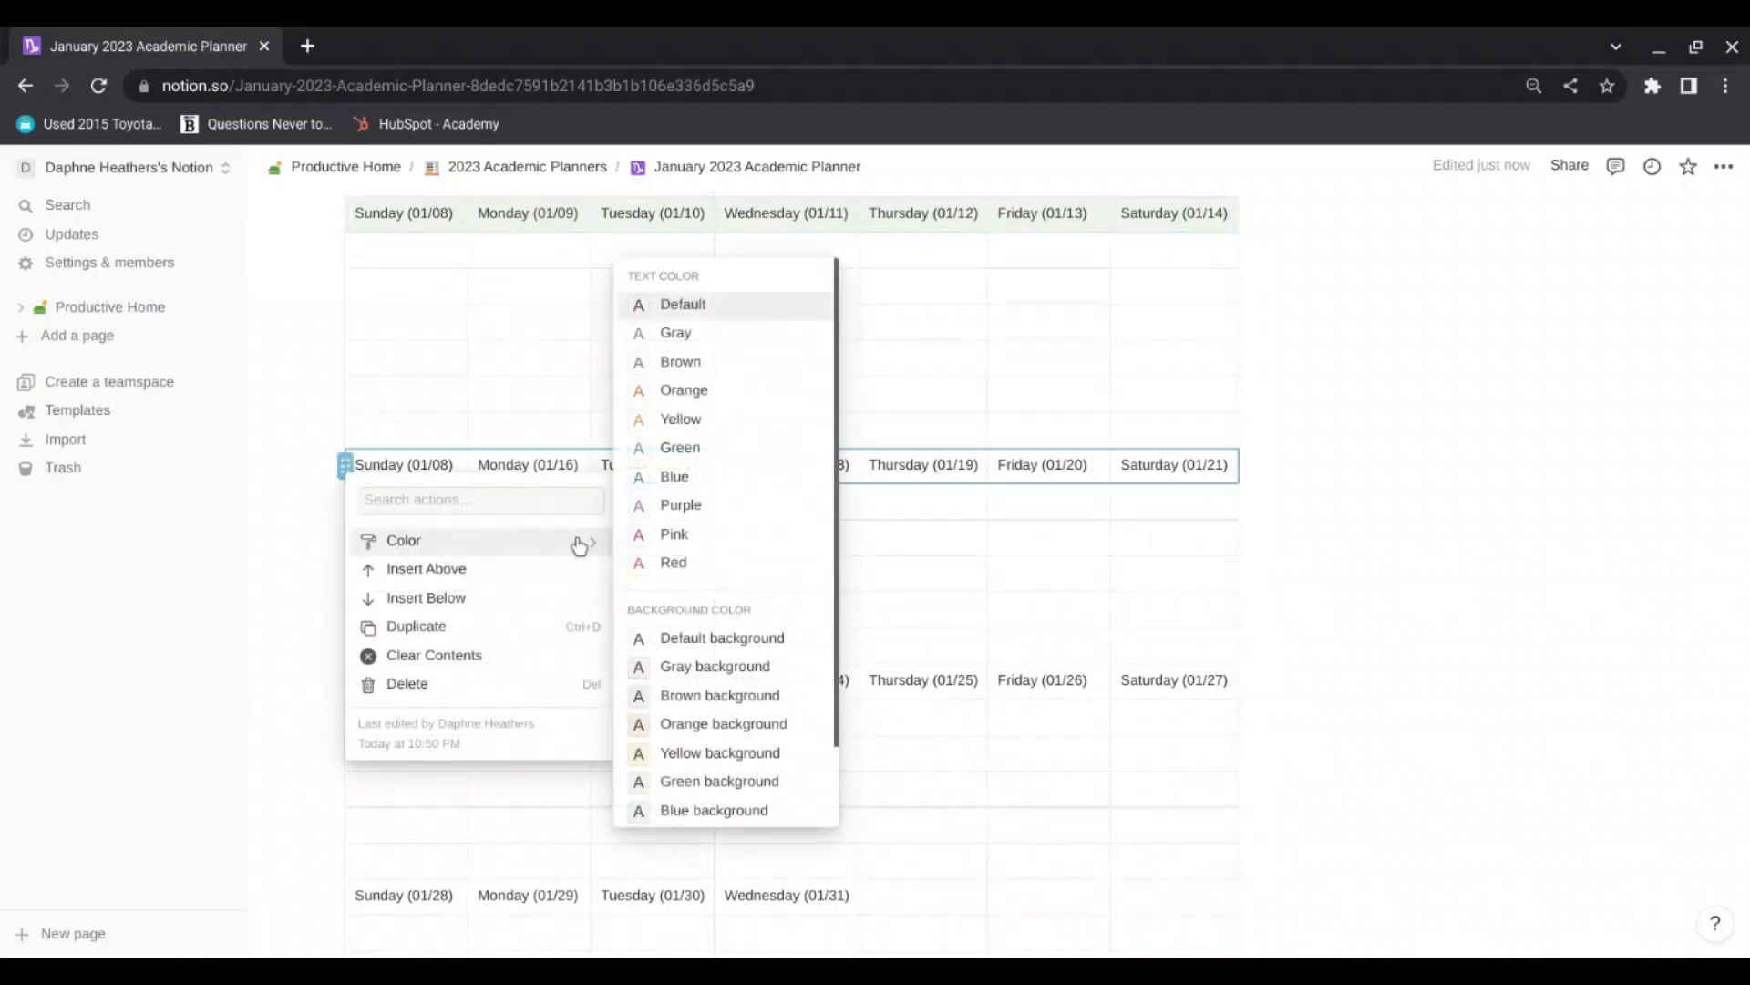
left_click(695, 781)
Step: Apply the green background to the fourth and fifth date rows, containing Monday (01/23) and Monday (01/29)
scroll(462, 692, "down", 3)
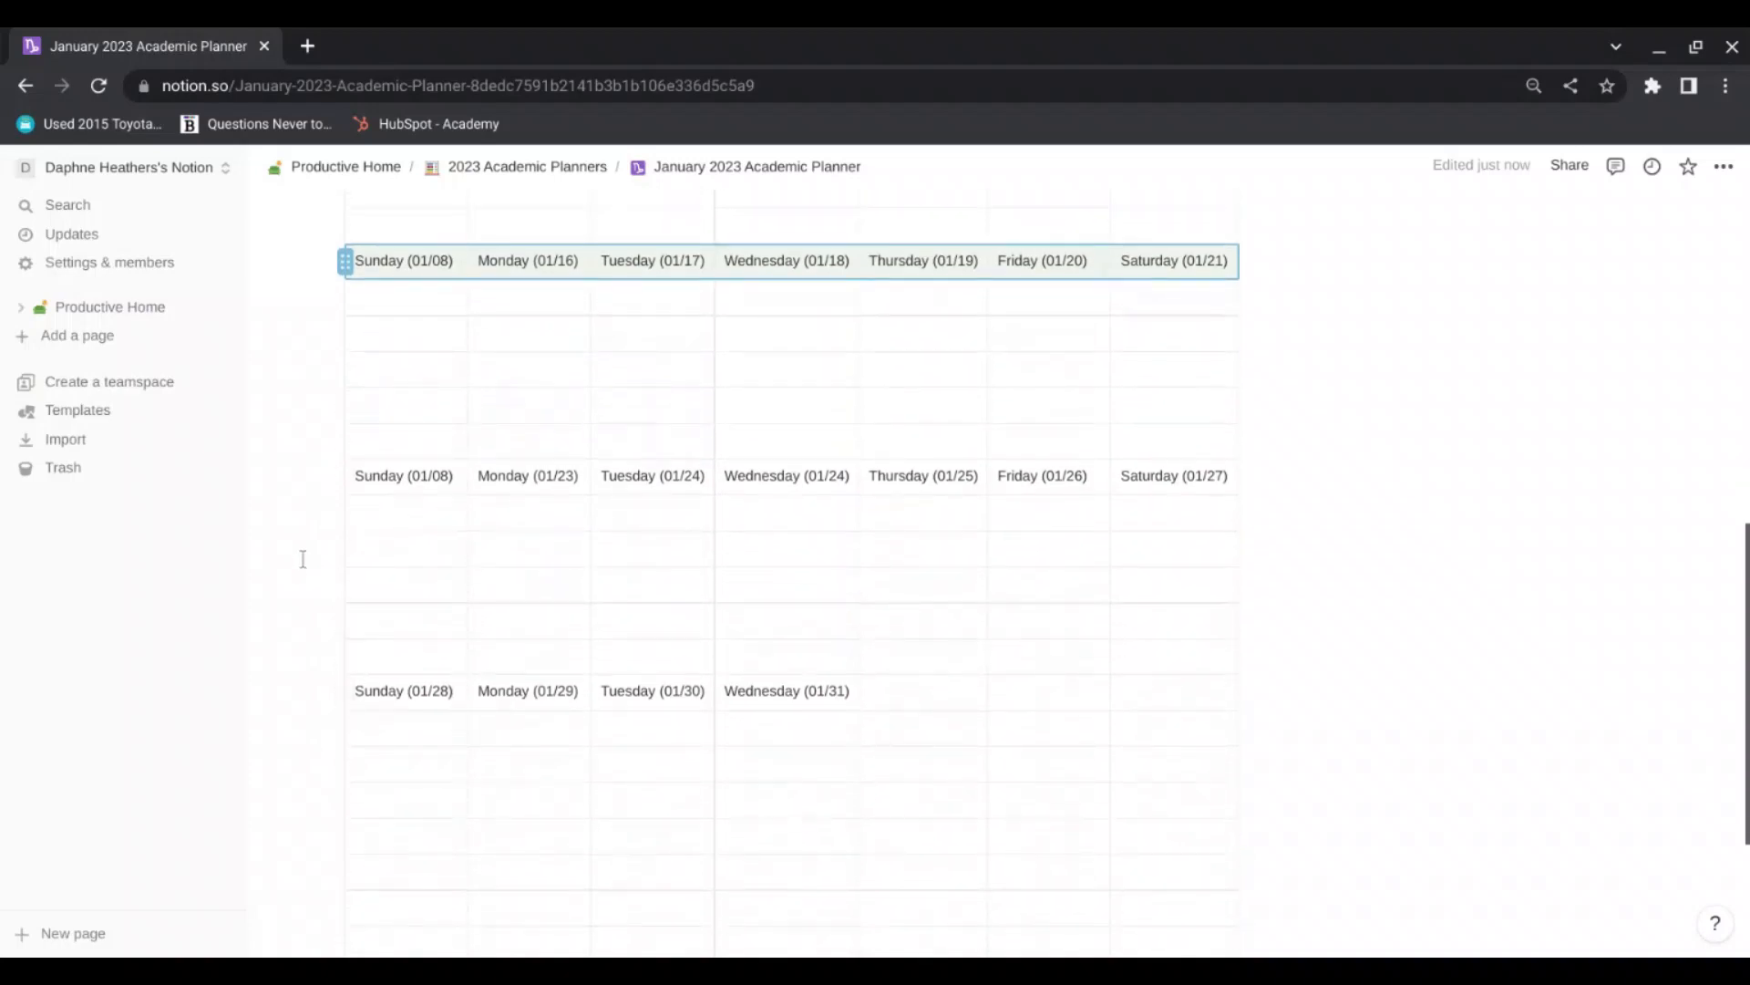
left_click(347, 476)
mouse_move(460, 558)
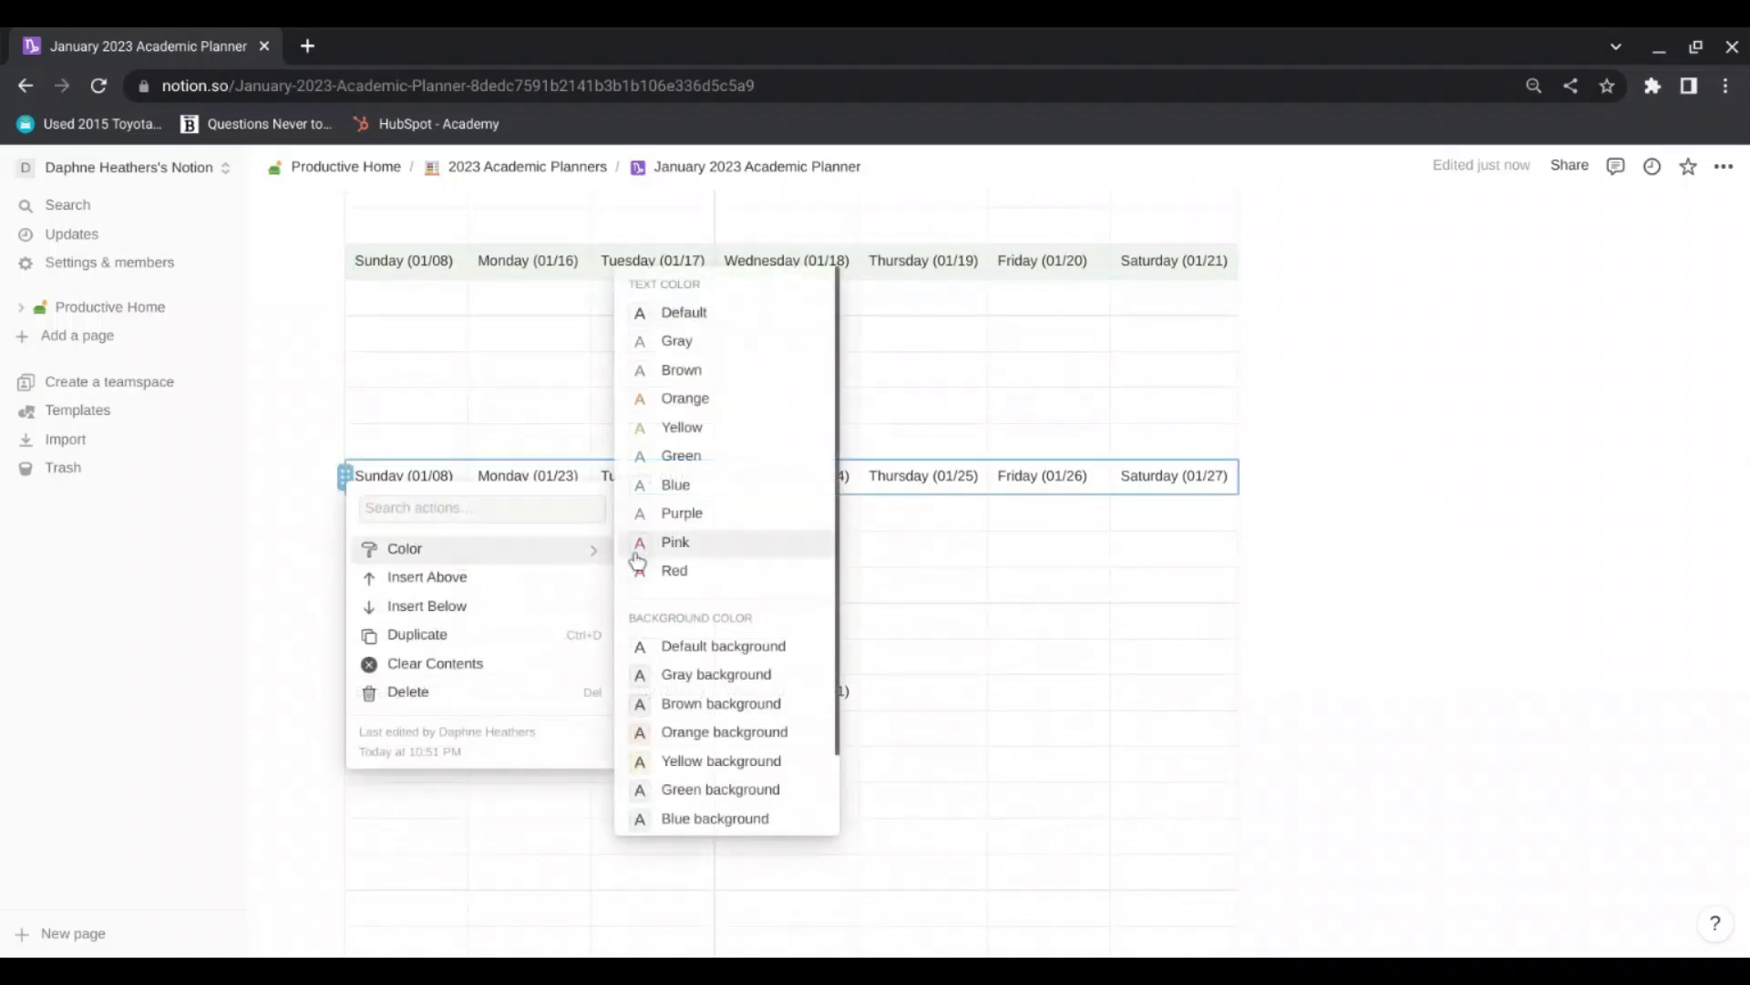
left_click(687, 790)
left_click(344, 690)
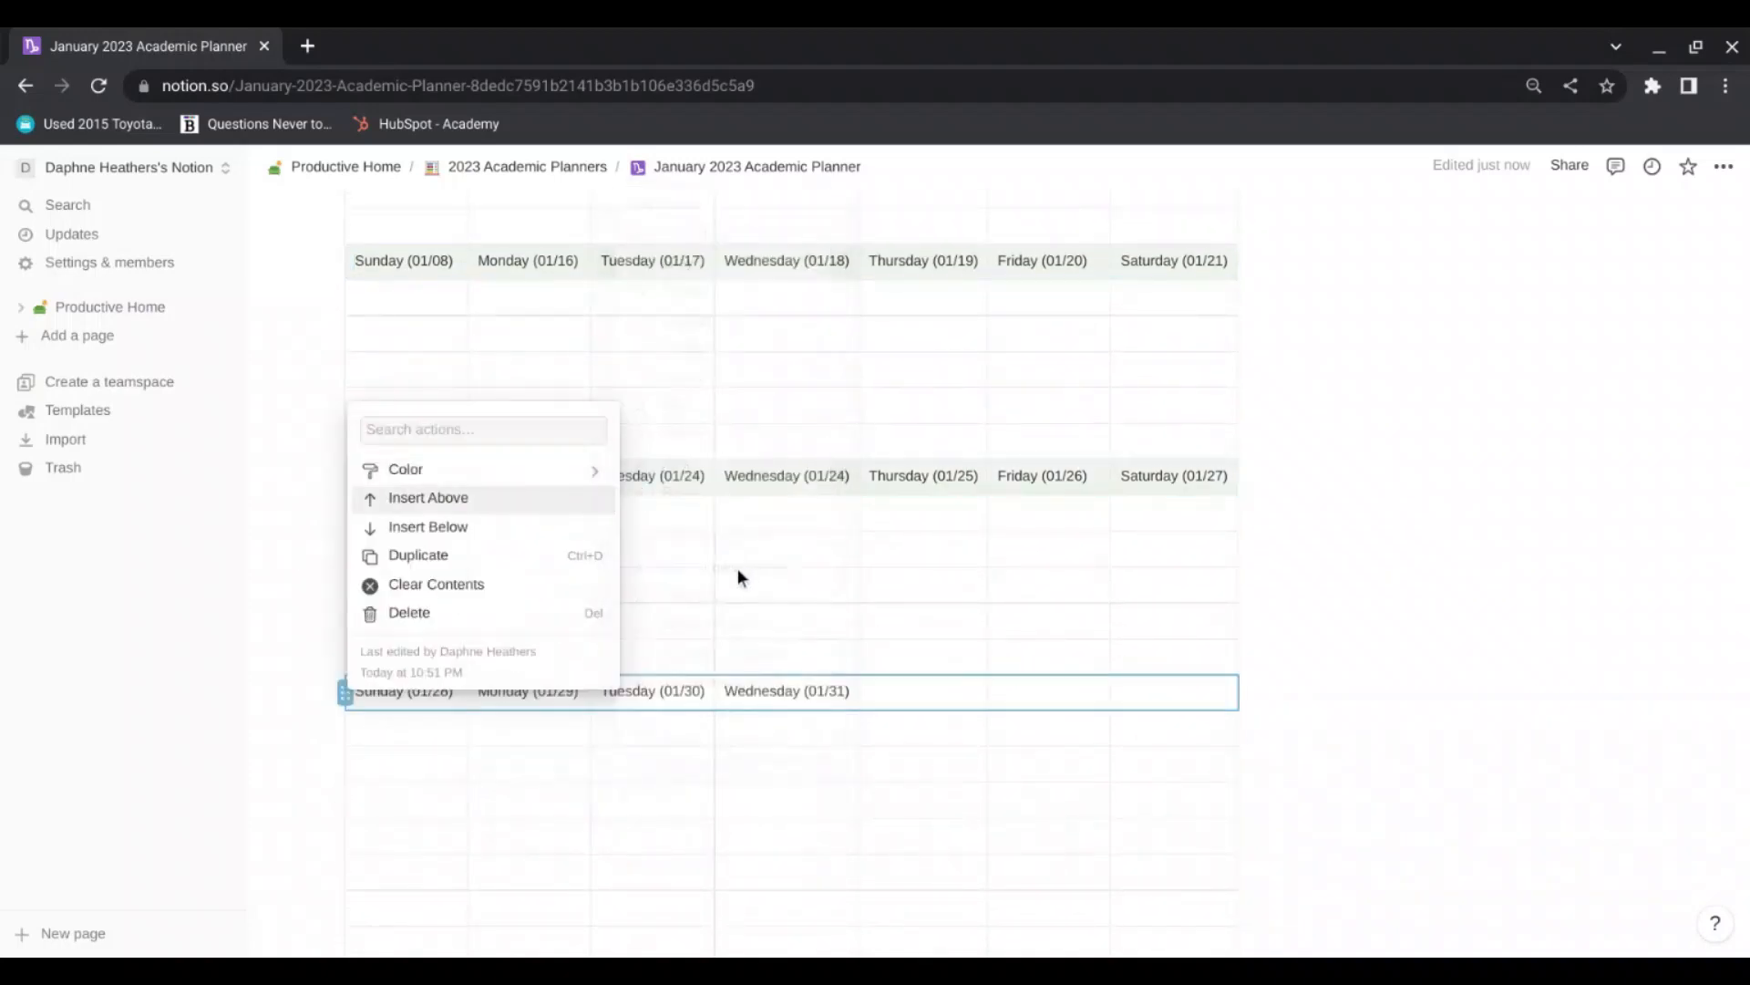
mouse_move(557, 470)
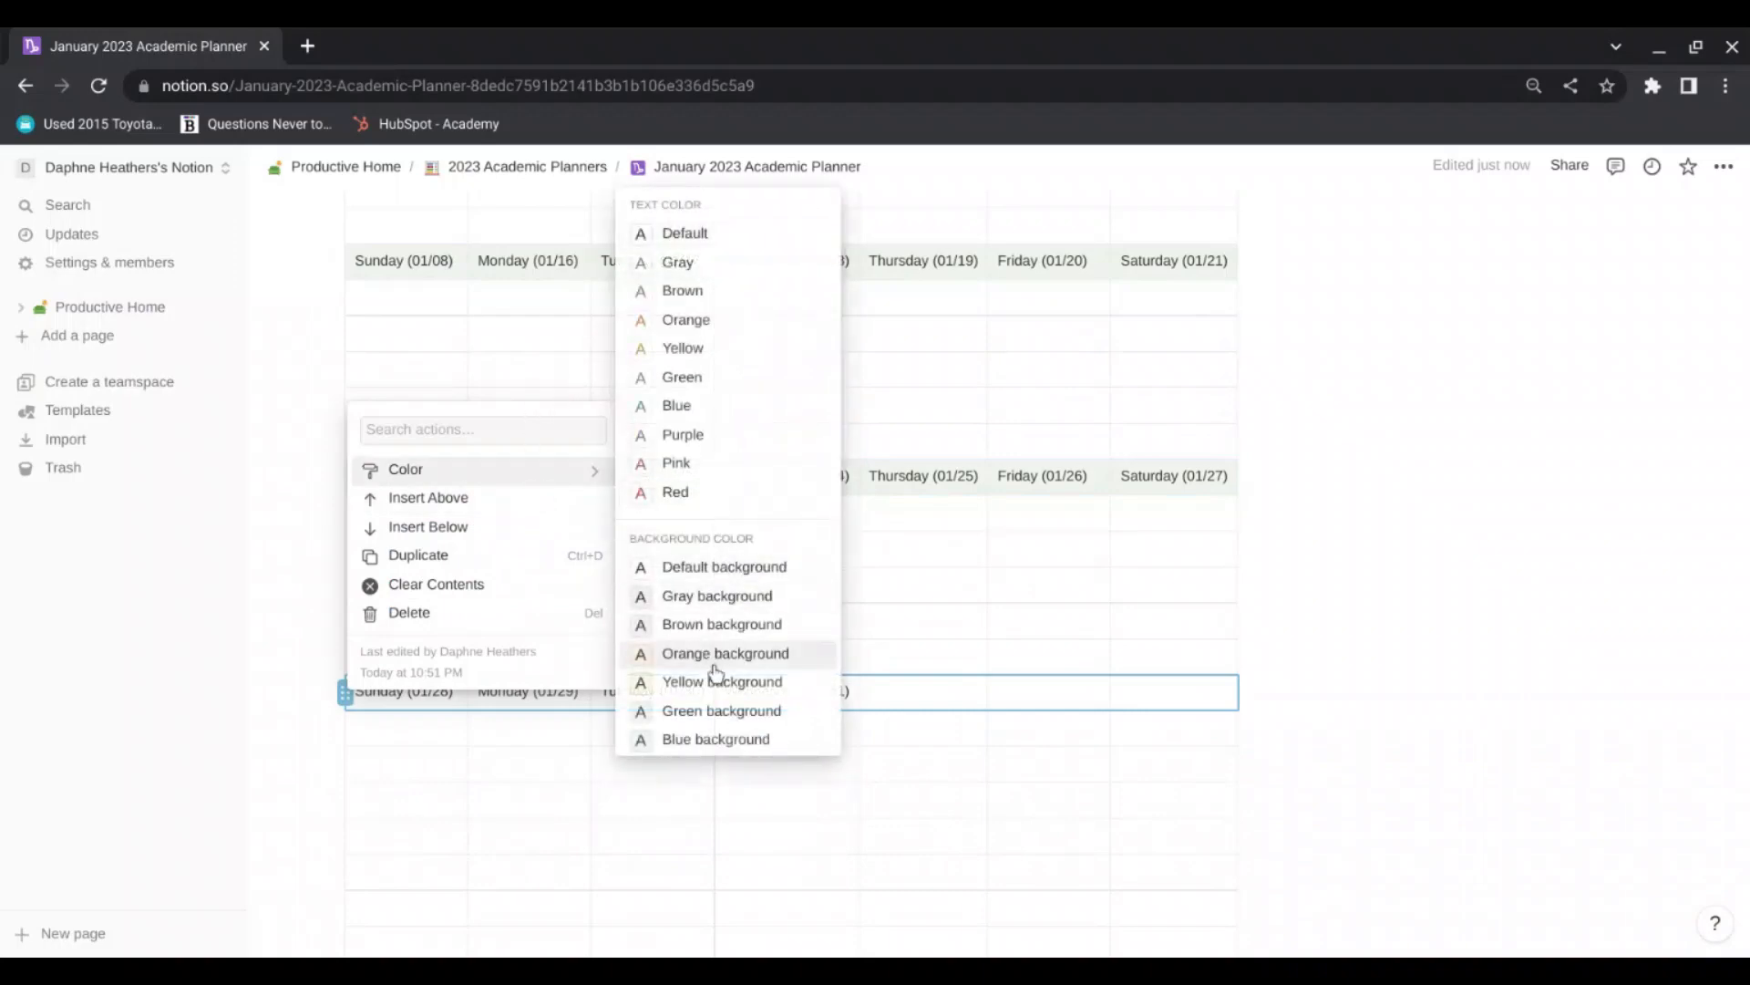
left_click(734, 710)
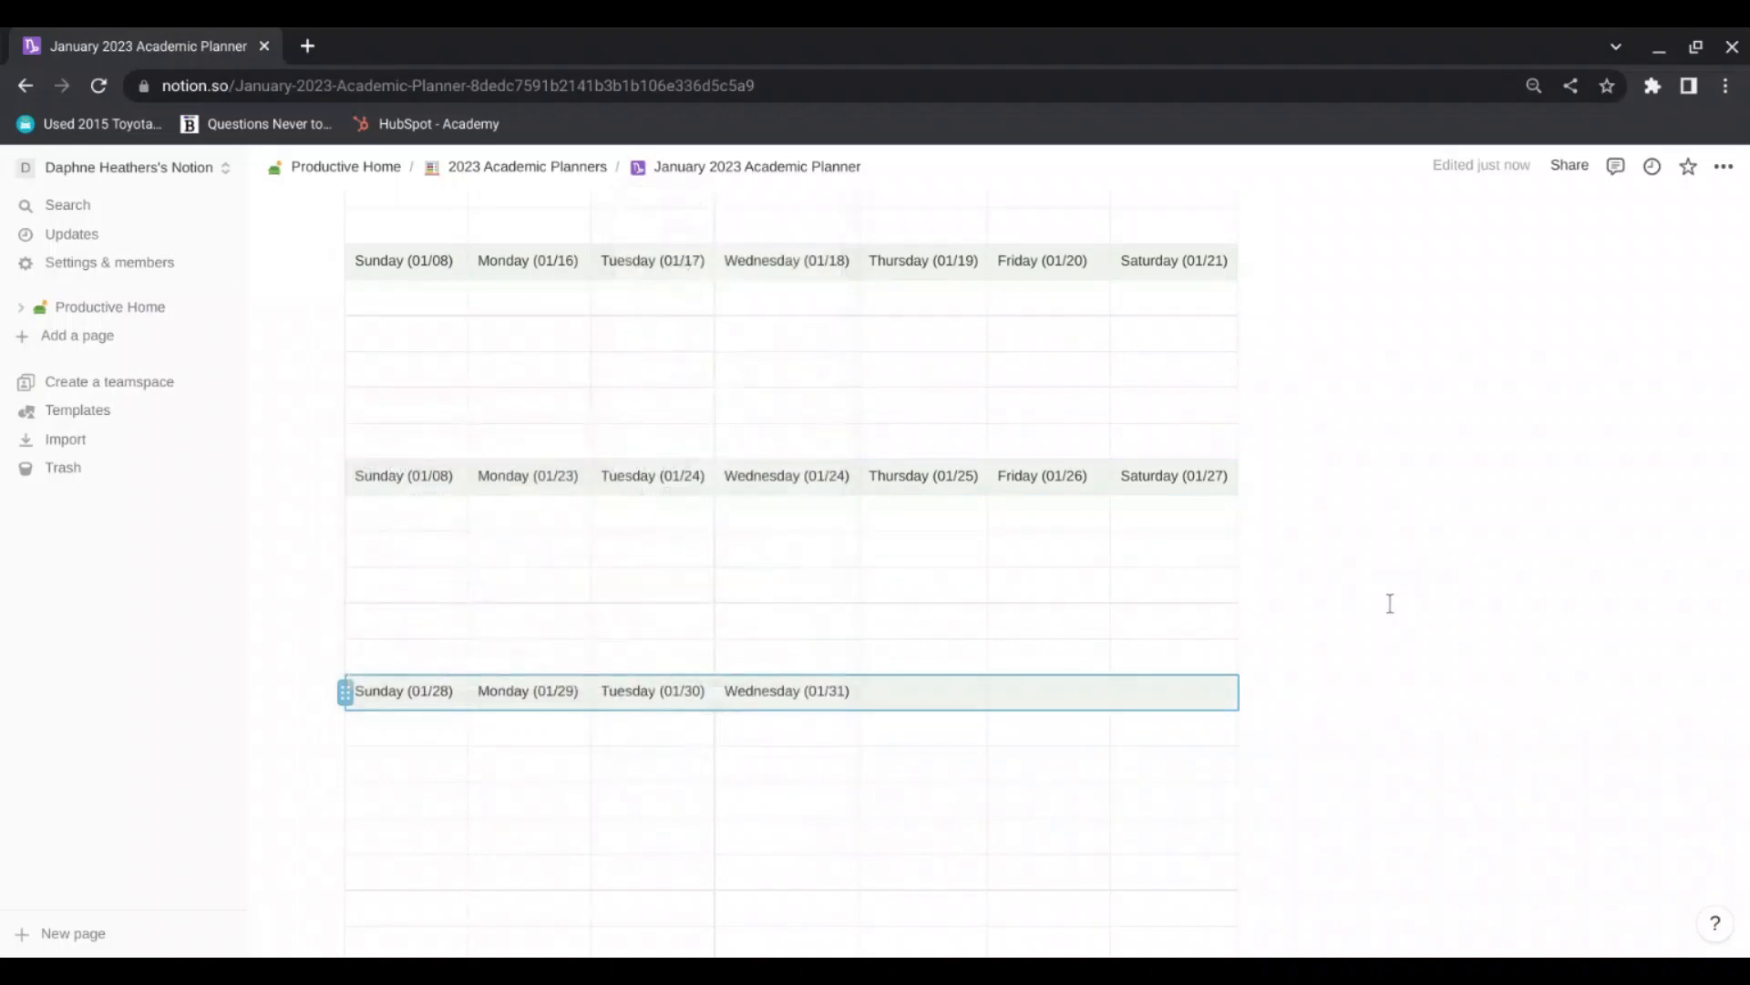
Step: Look over the whole planner table, checking the colored date rows and the empty cells between them
left_click(1012, 698)
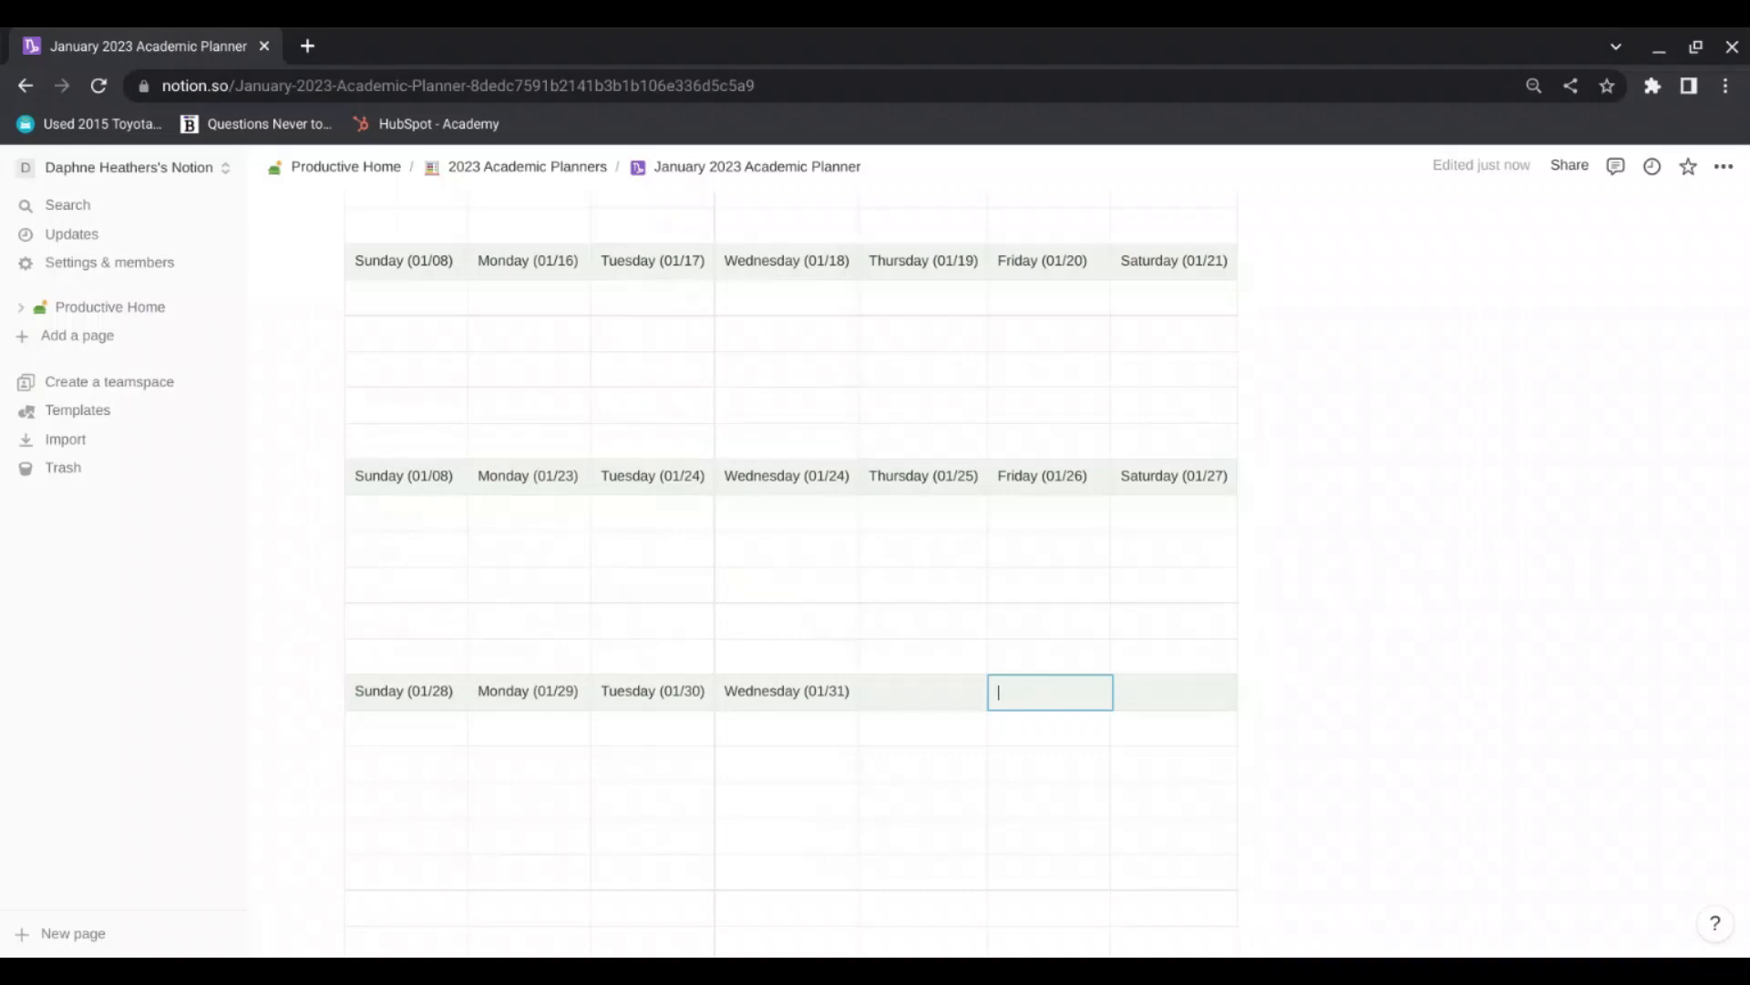
scroll(791, 571, "down", 1)
scroll(791, 572, "up", 7)
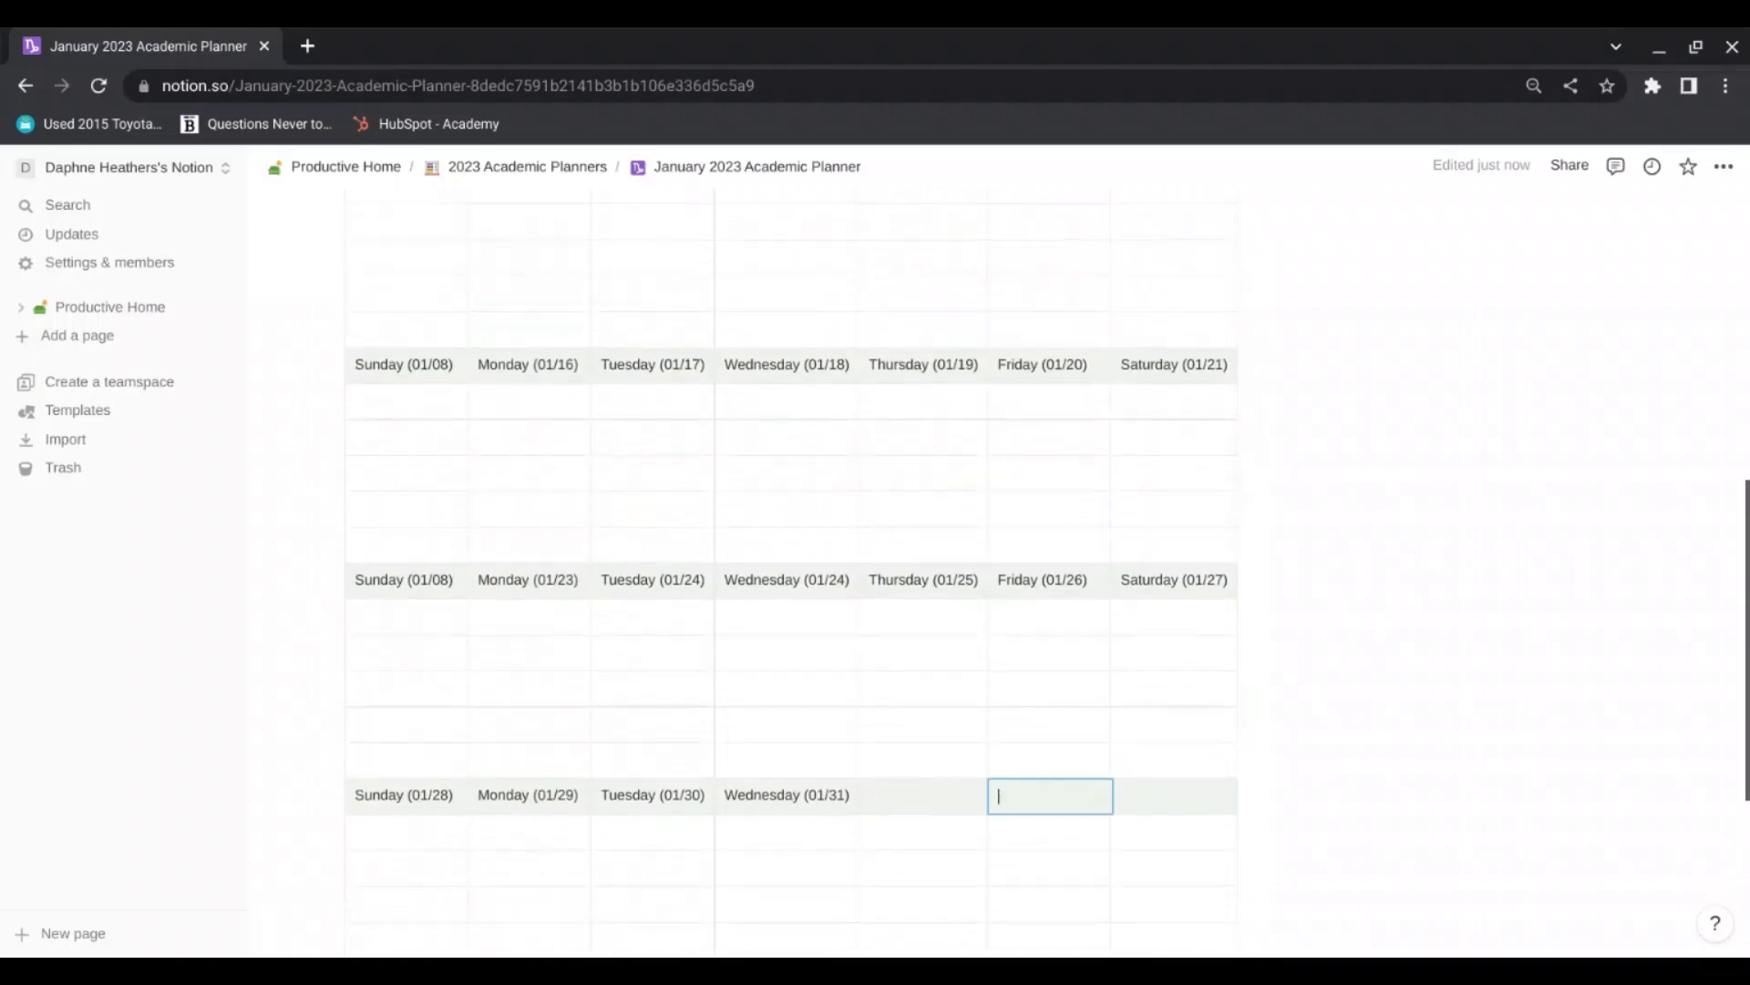
scroll(1264, 559, "up", 2)
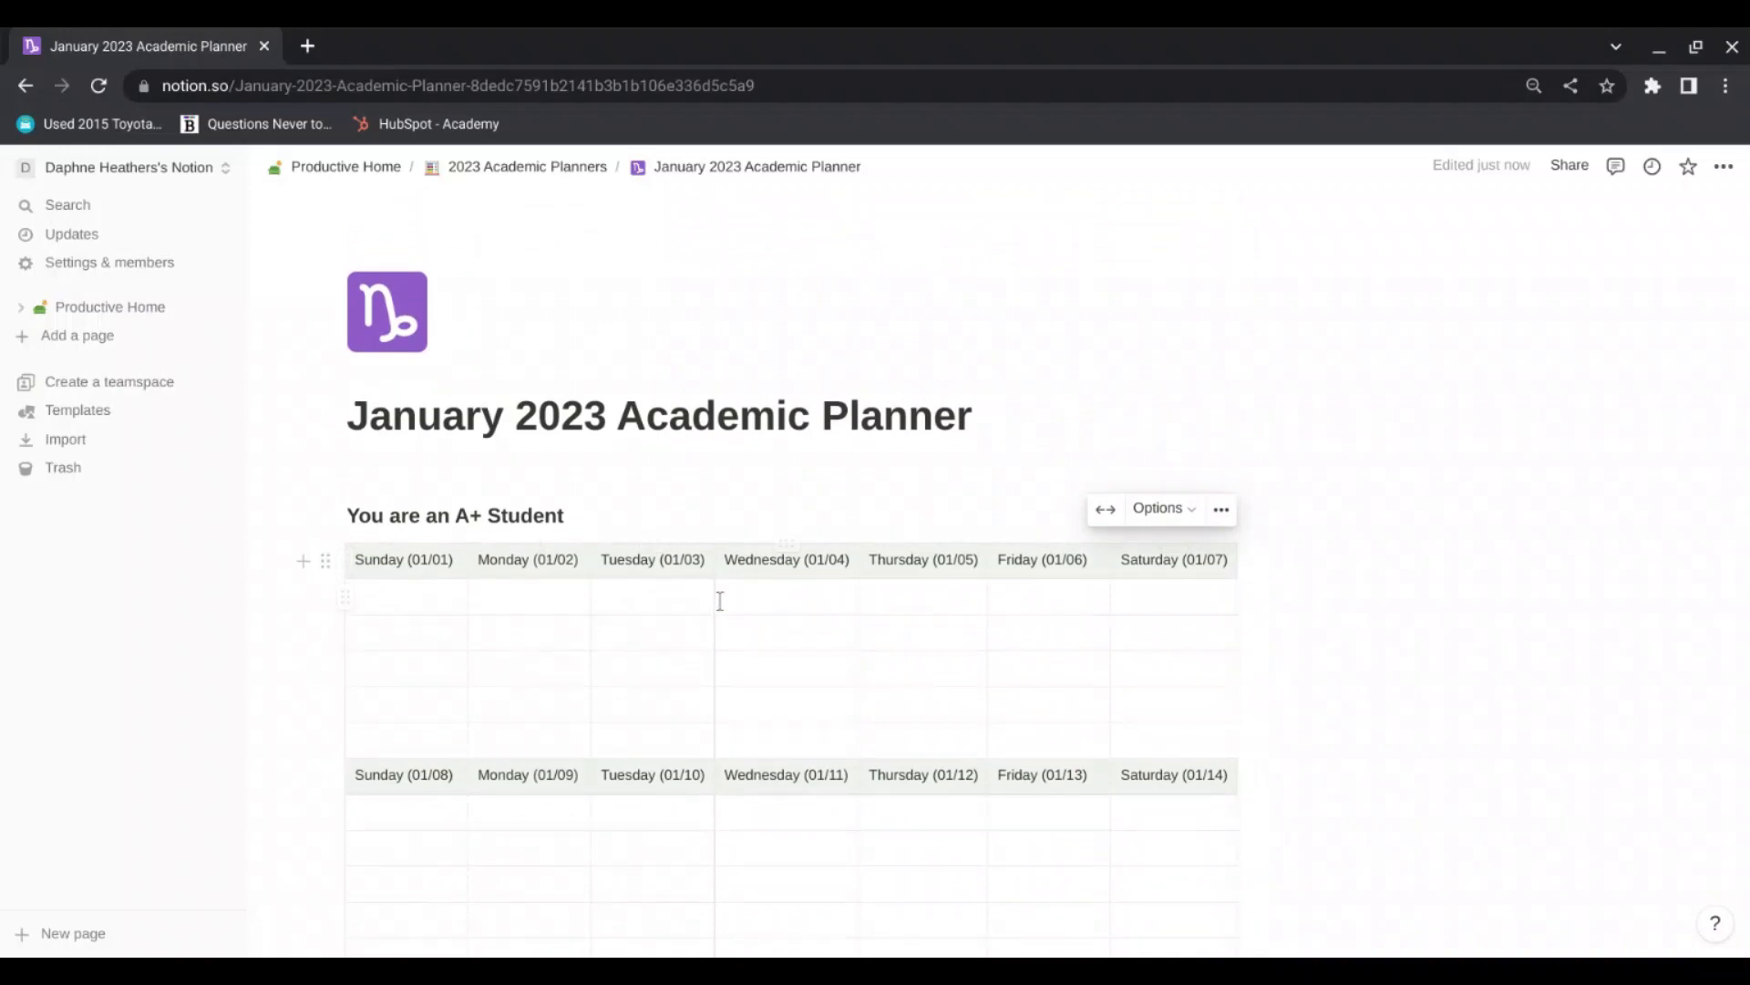
scroll(894, 510, "down", 4)
scroll(1249, 489, "up", 3)
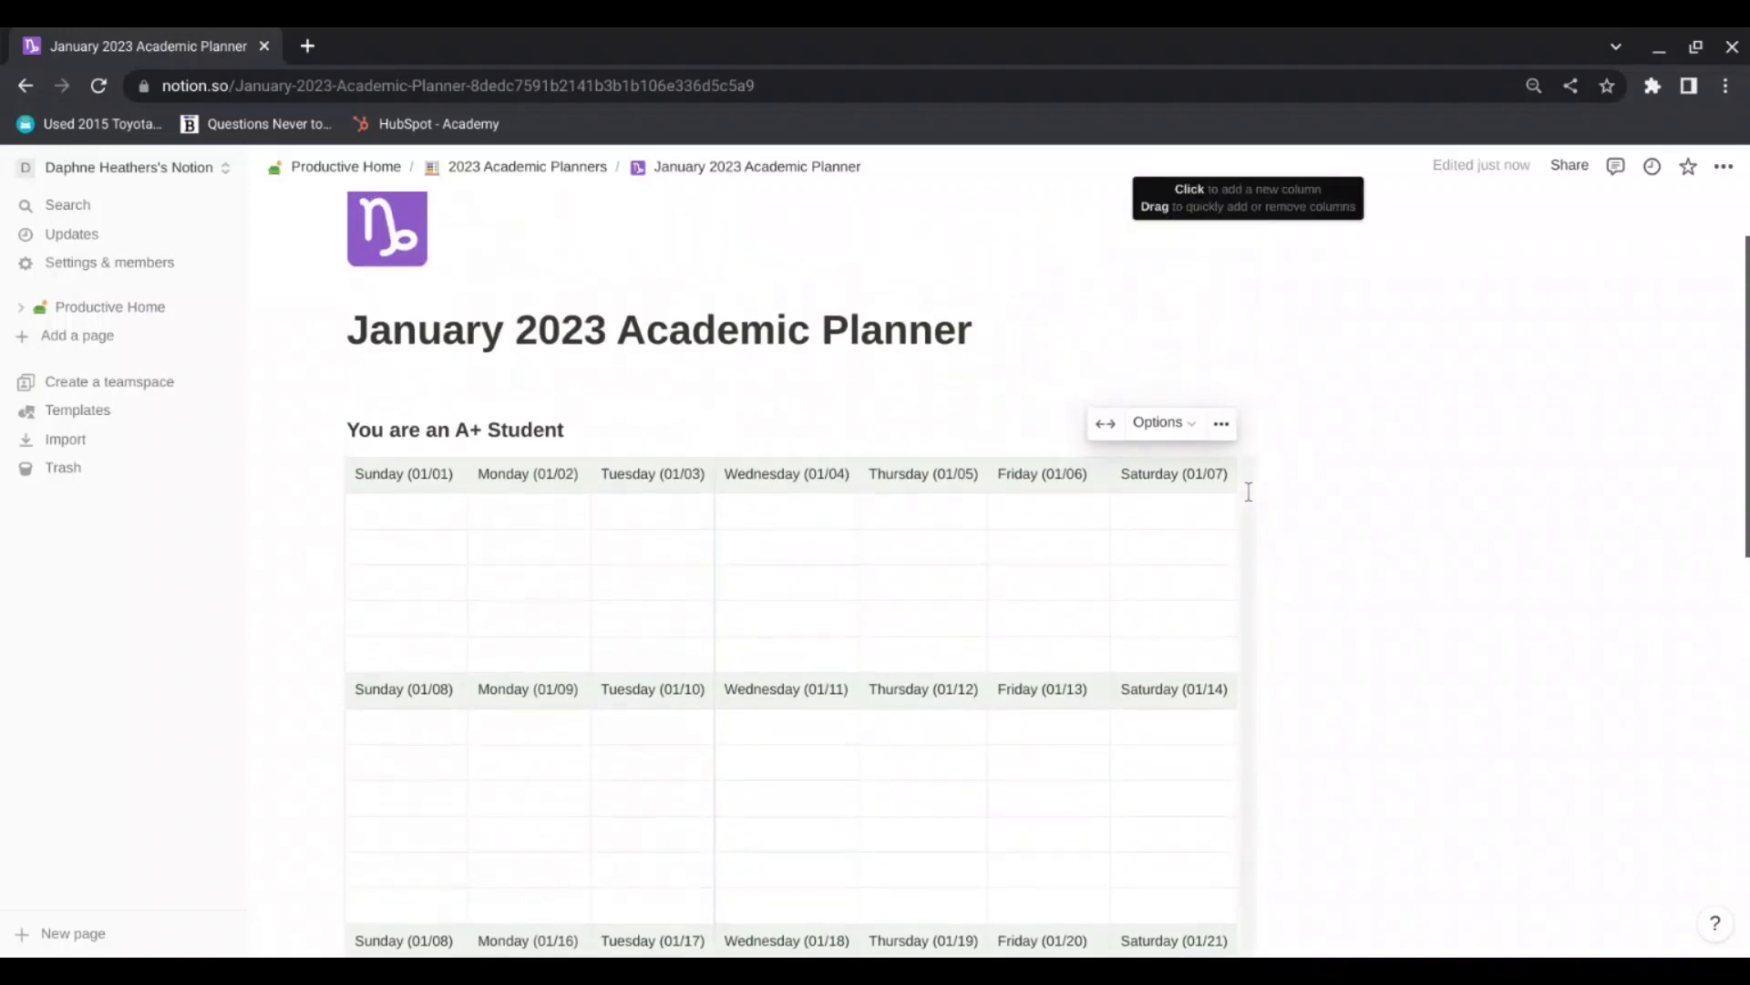
scroll(1410, 423, "down", 4)
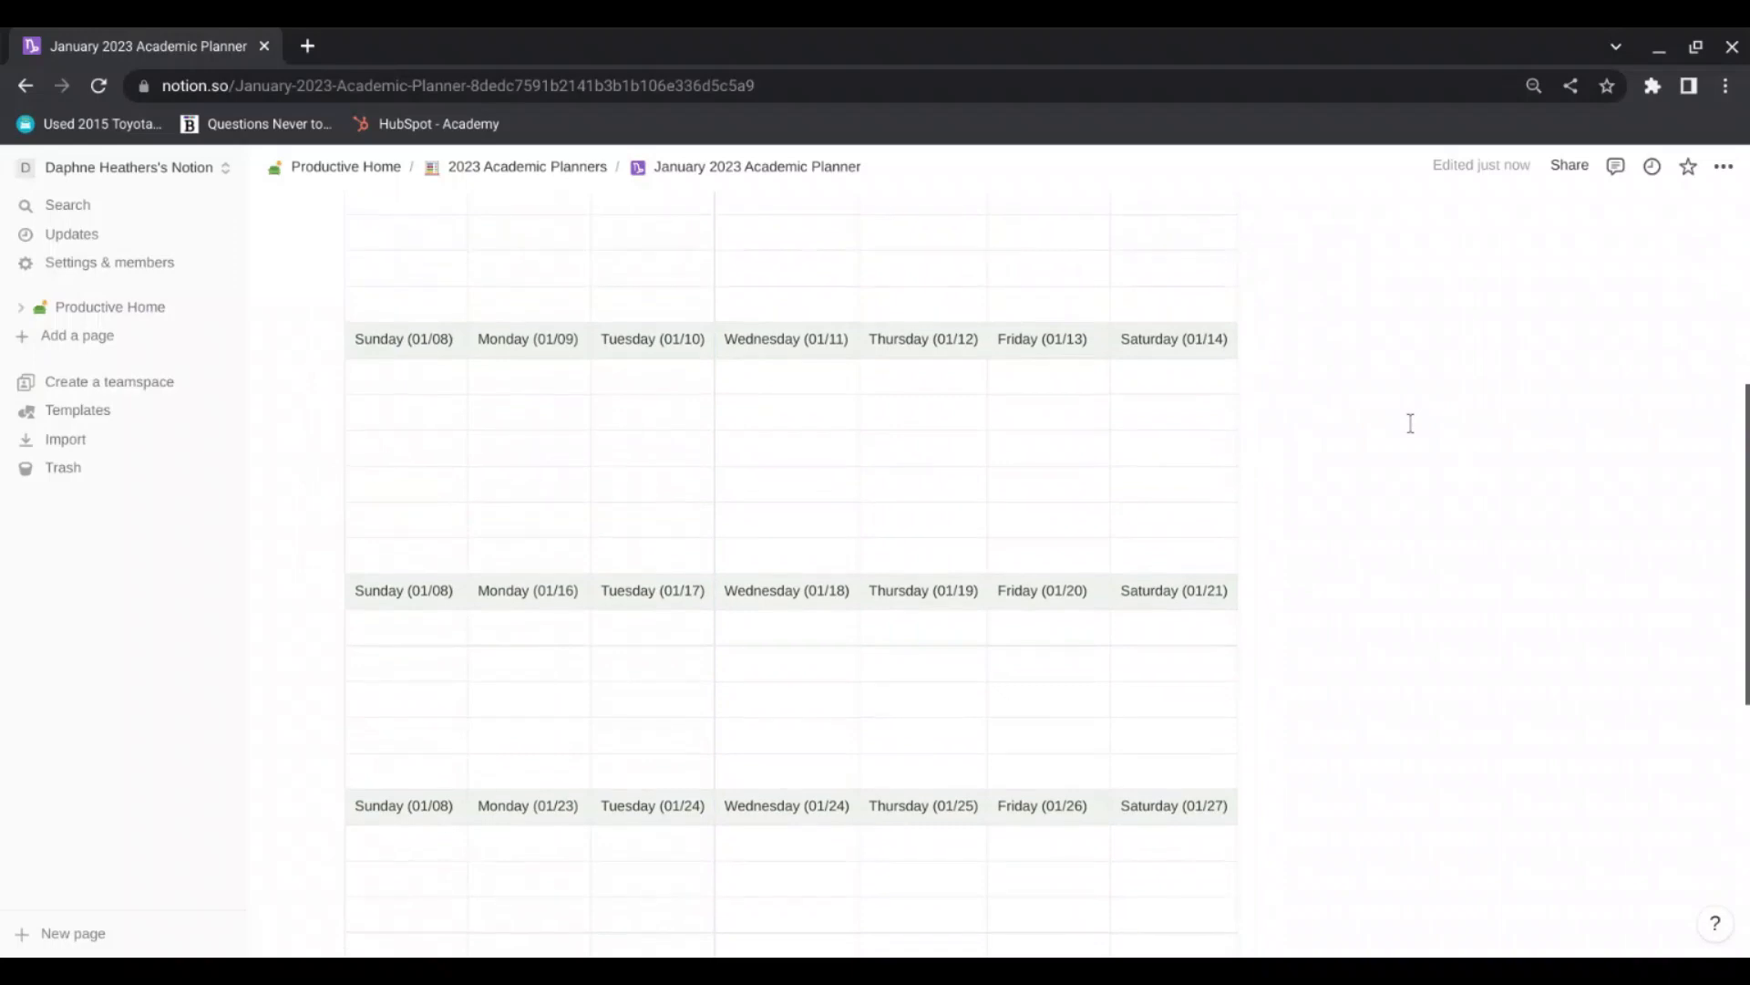
scroll(1227, 489, "up", 1)
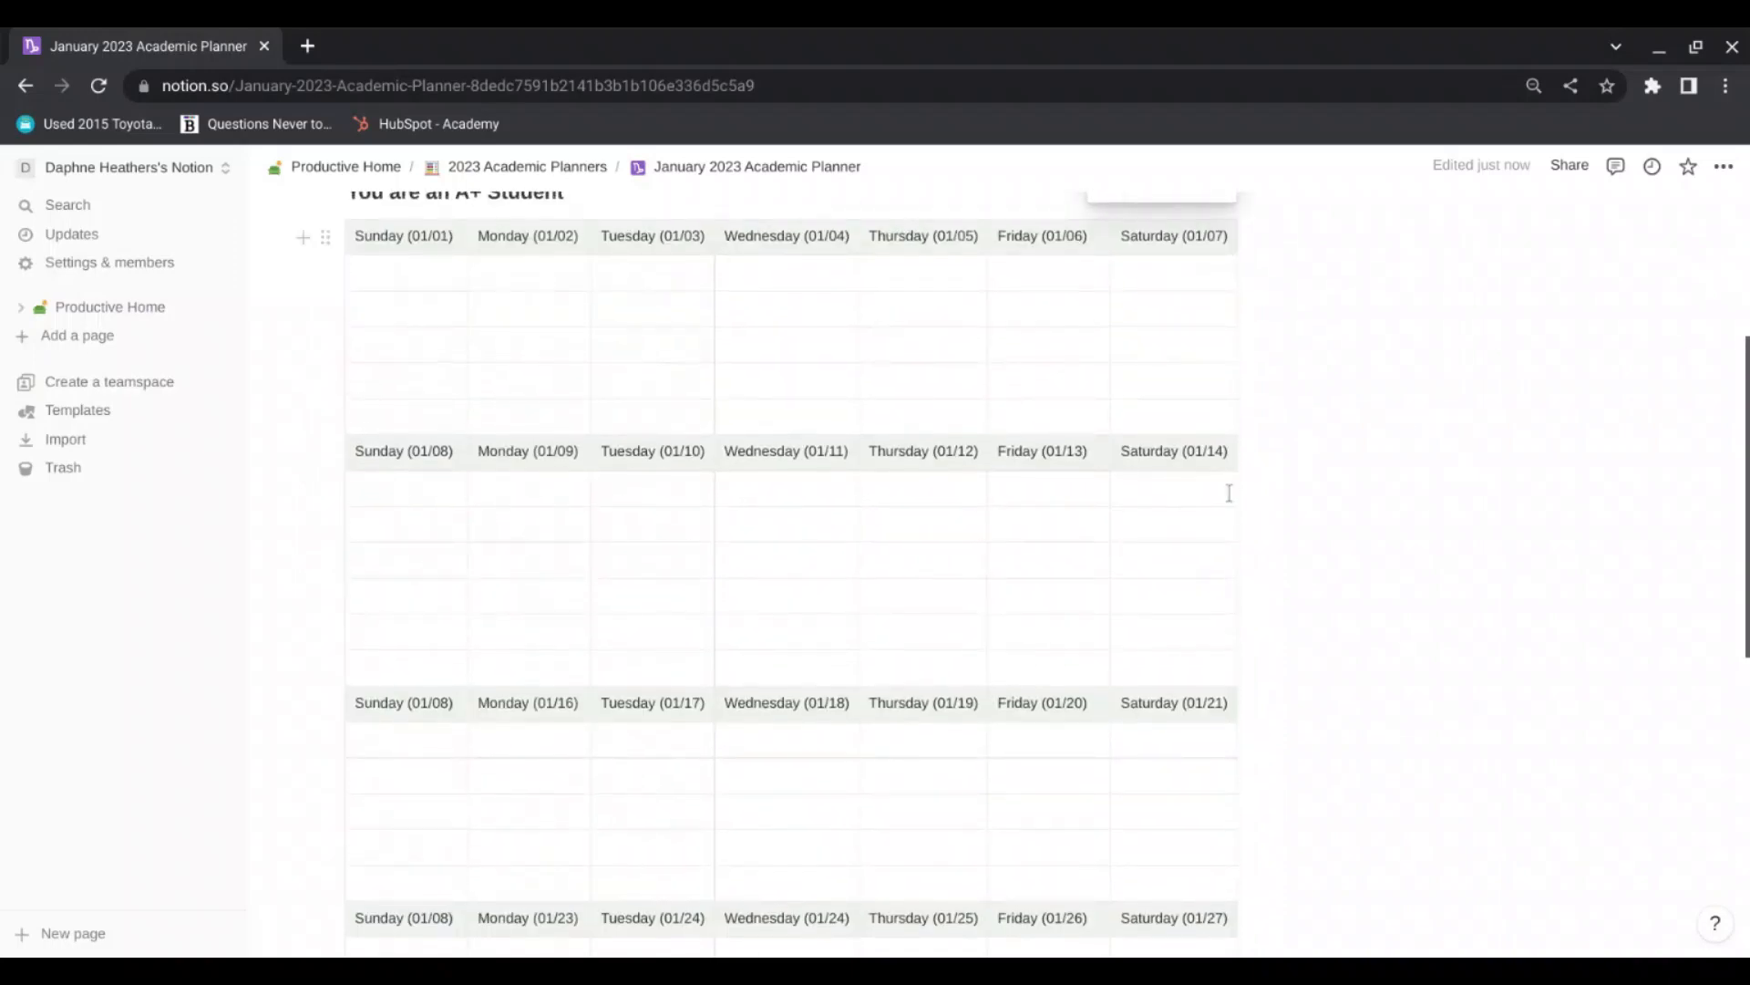
scroll(1082, 525, "down", 4)
Step: Enter "Essay 1 DUE" in the cell directly below Wednesday (01/31)
left_click(765, 635)
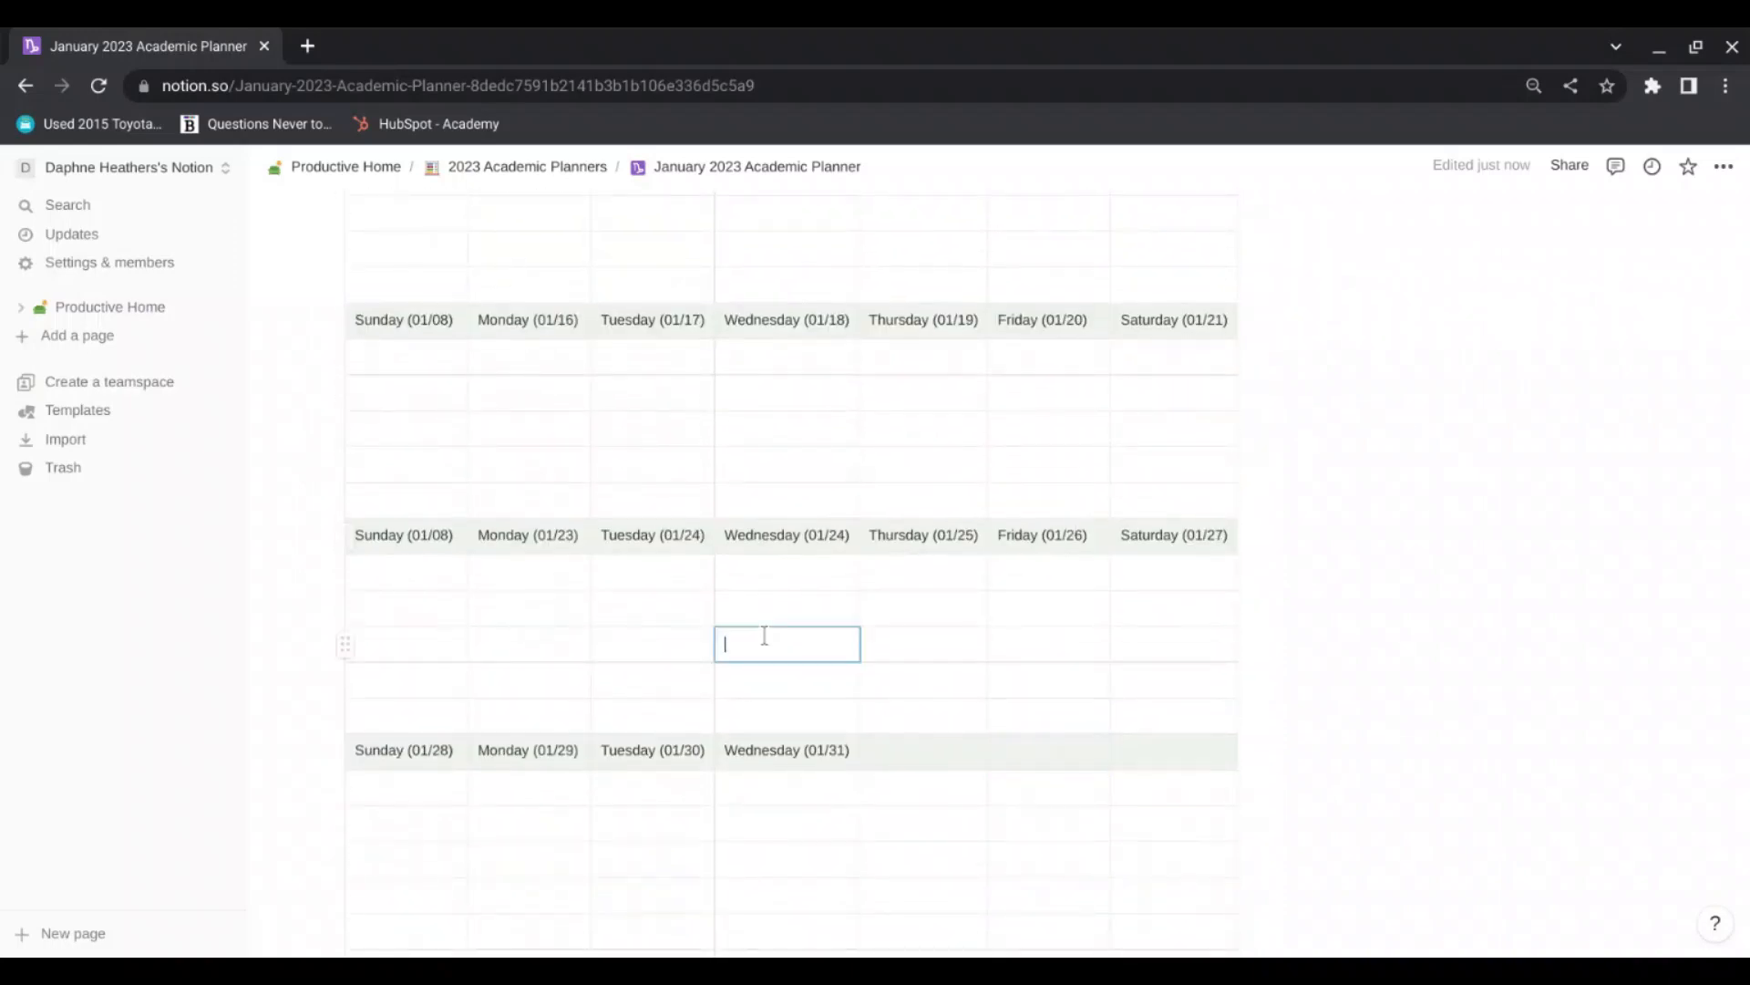
scroll(912, 664, "down", 1)
left_click(803, 675)
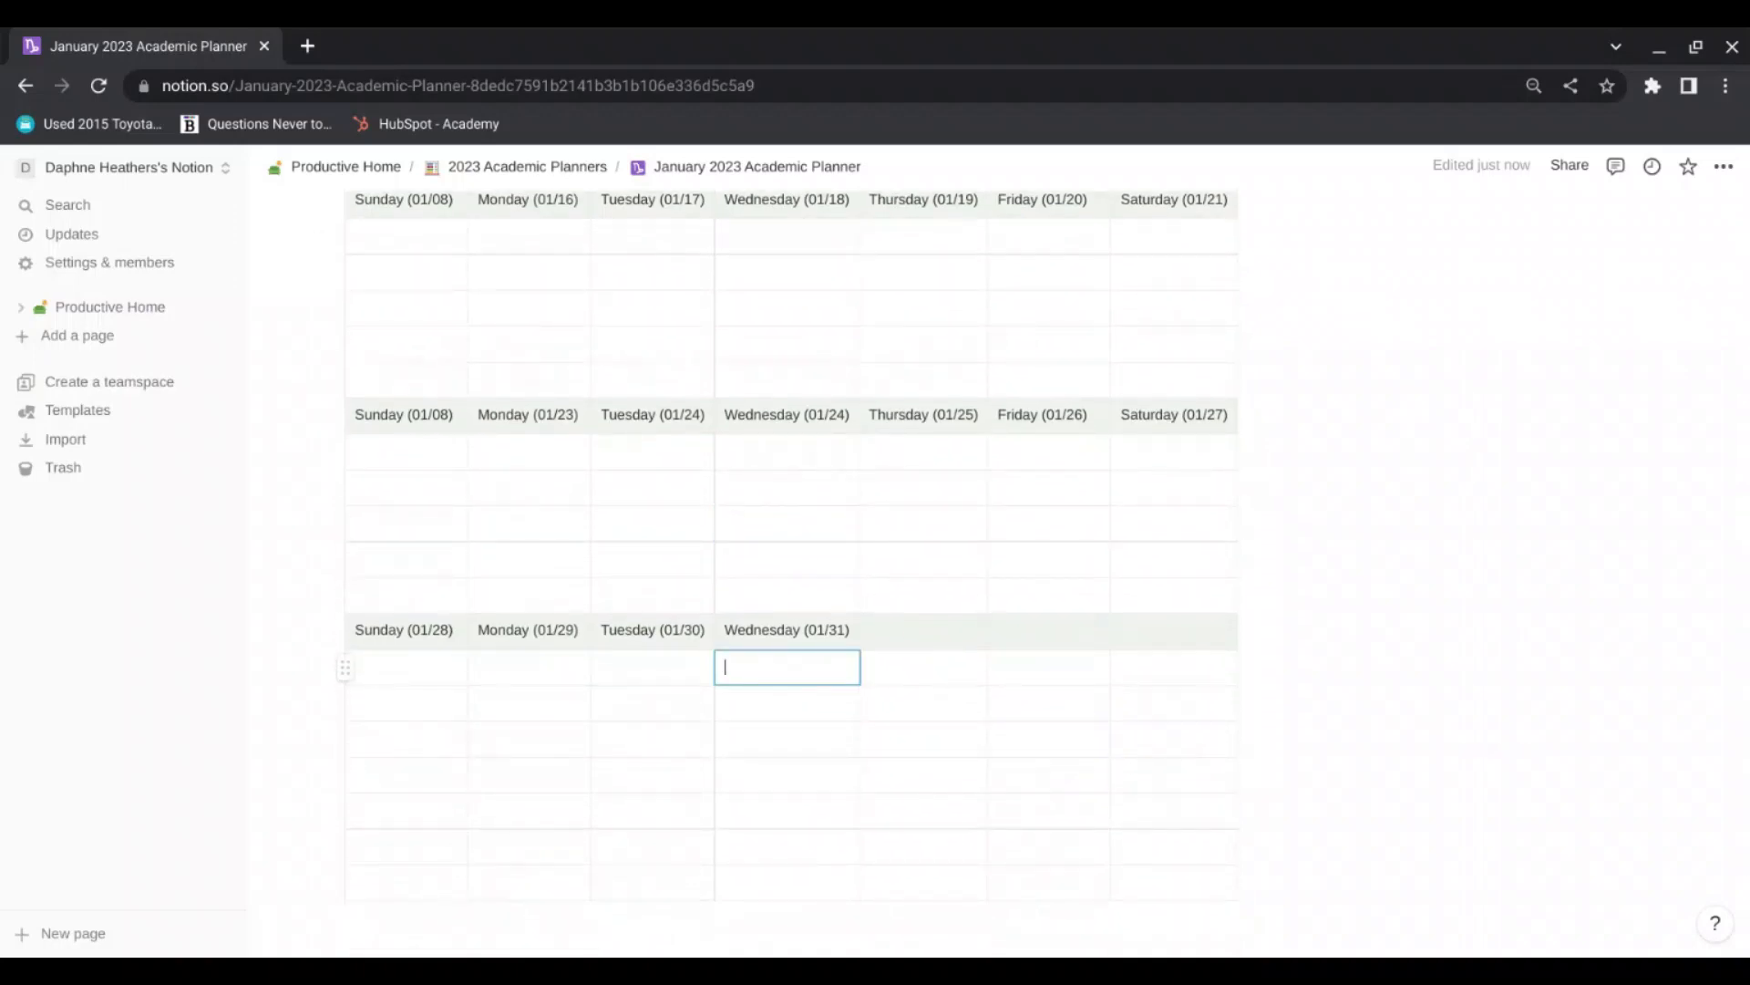
type("Es")
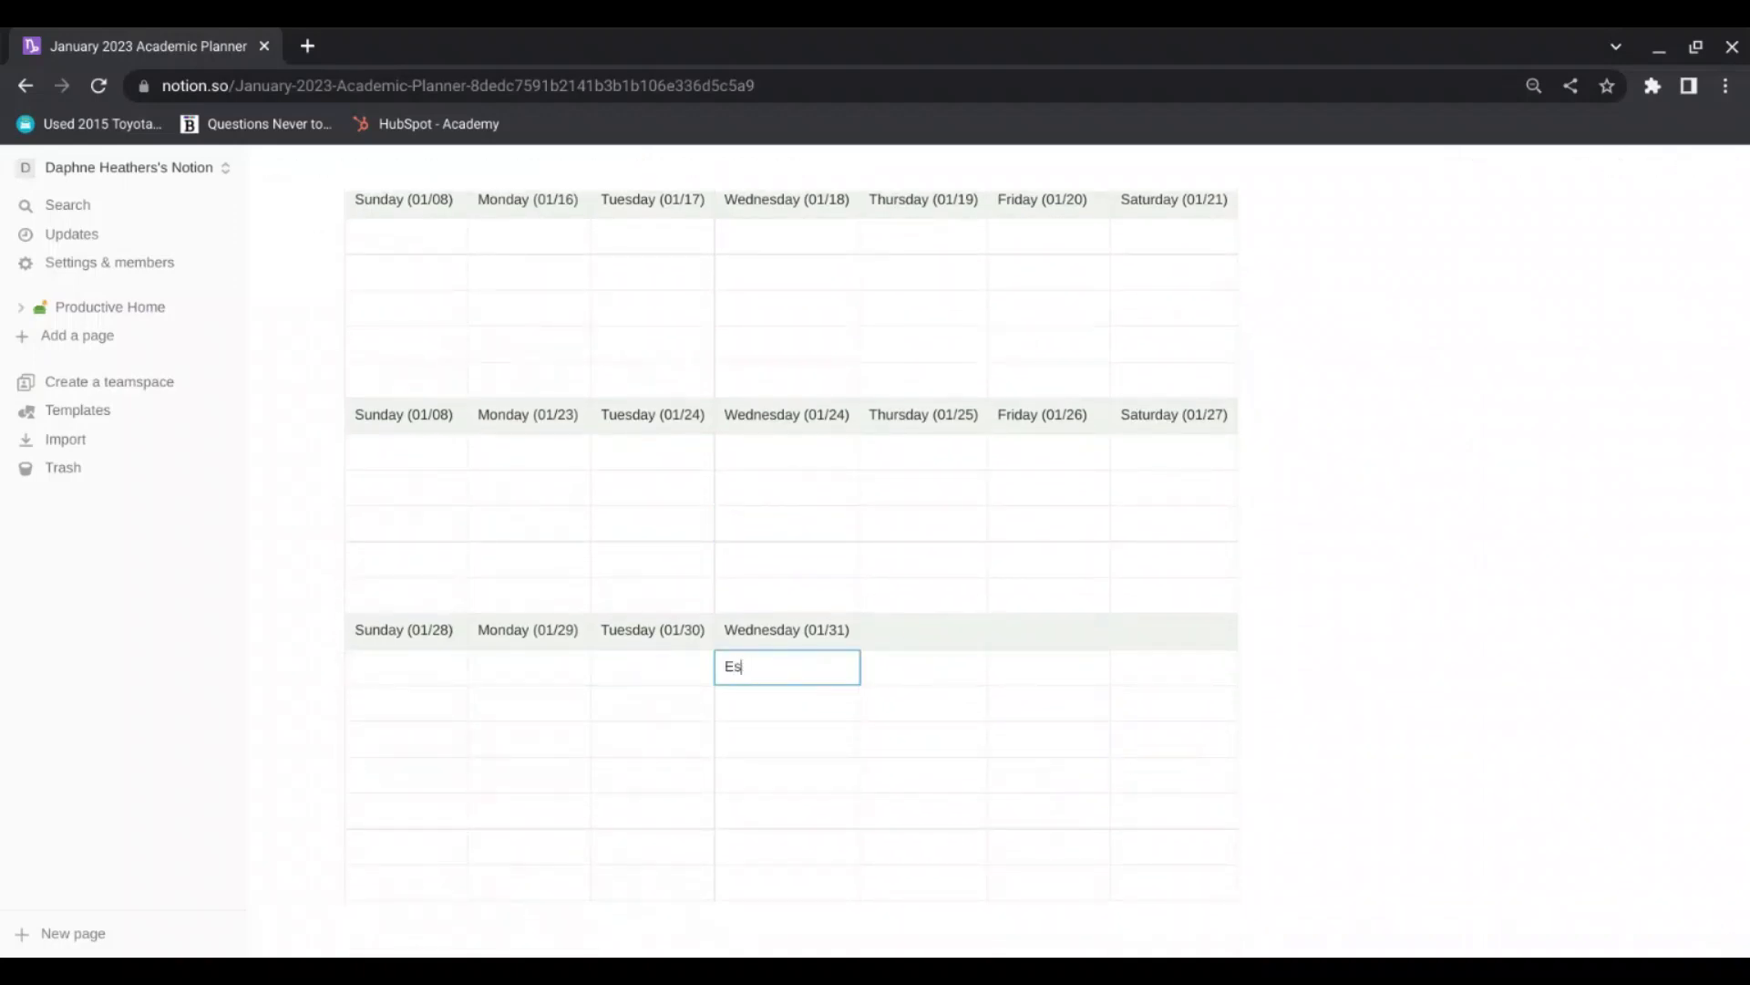
type("ssay DUE")
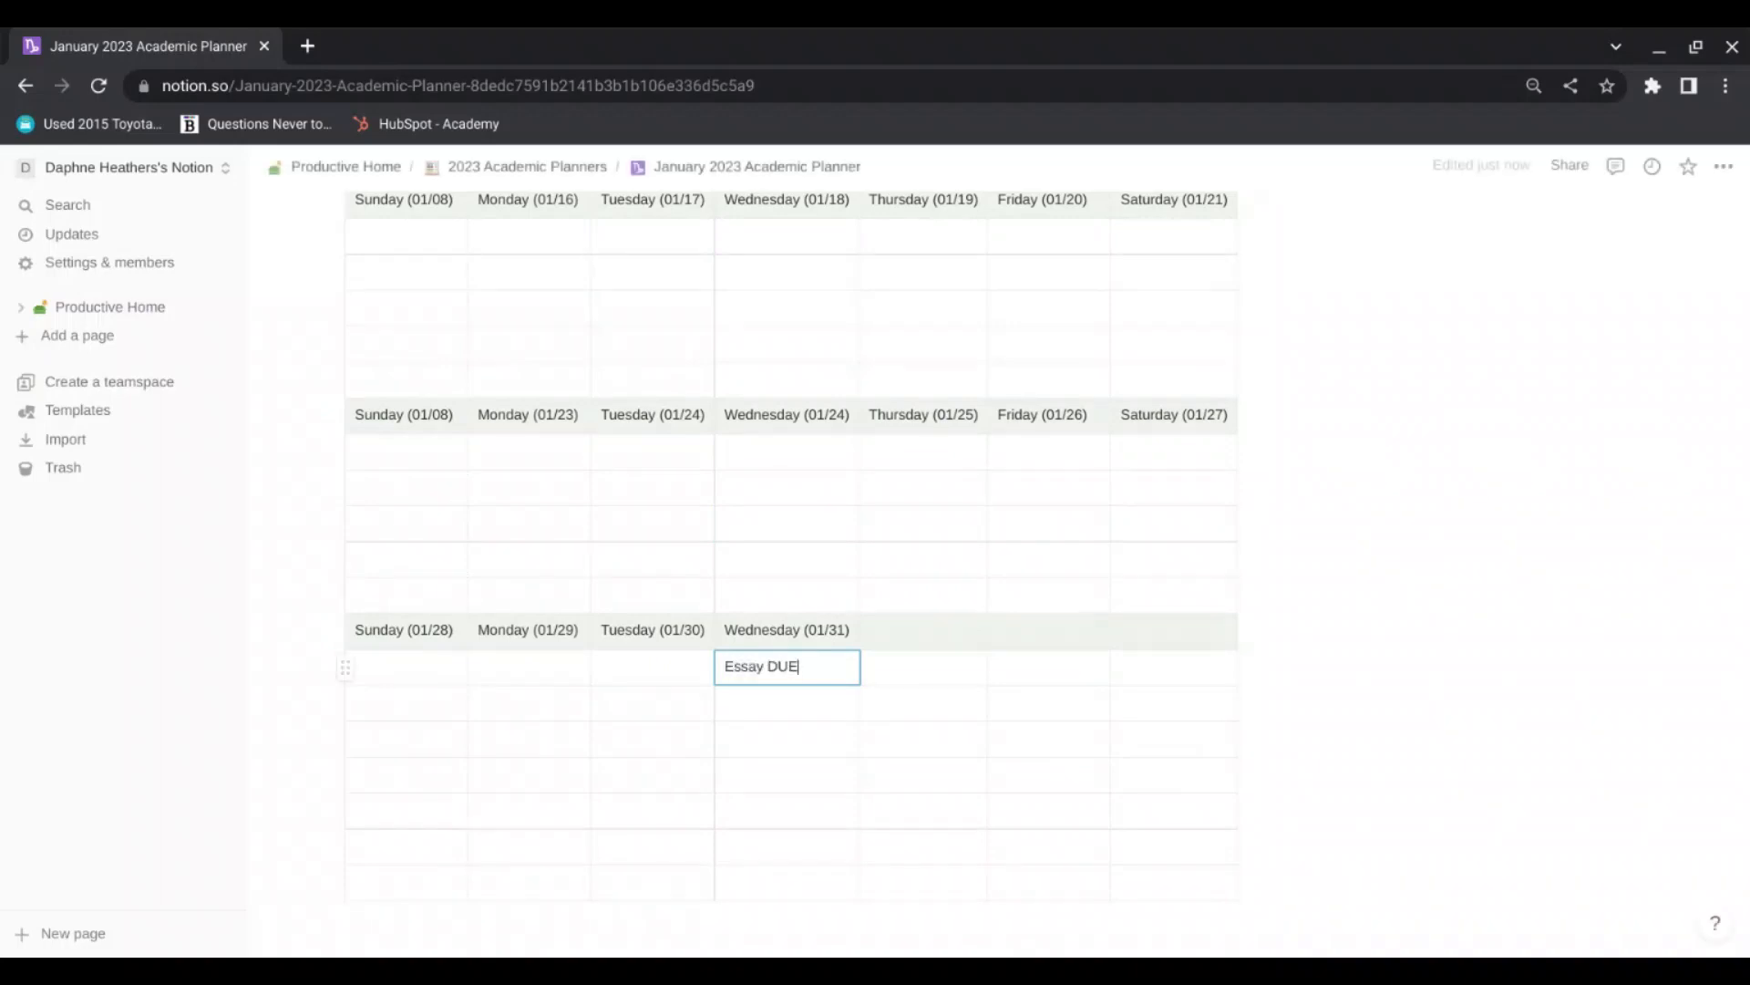
left_click(765, 666)
type("1")
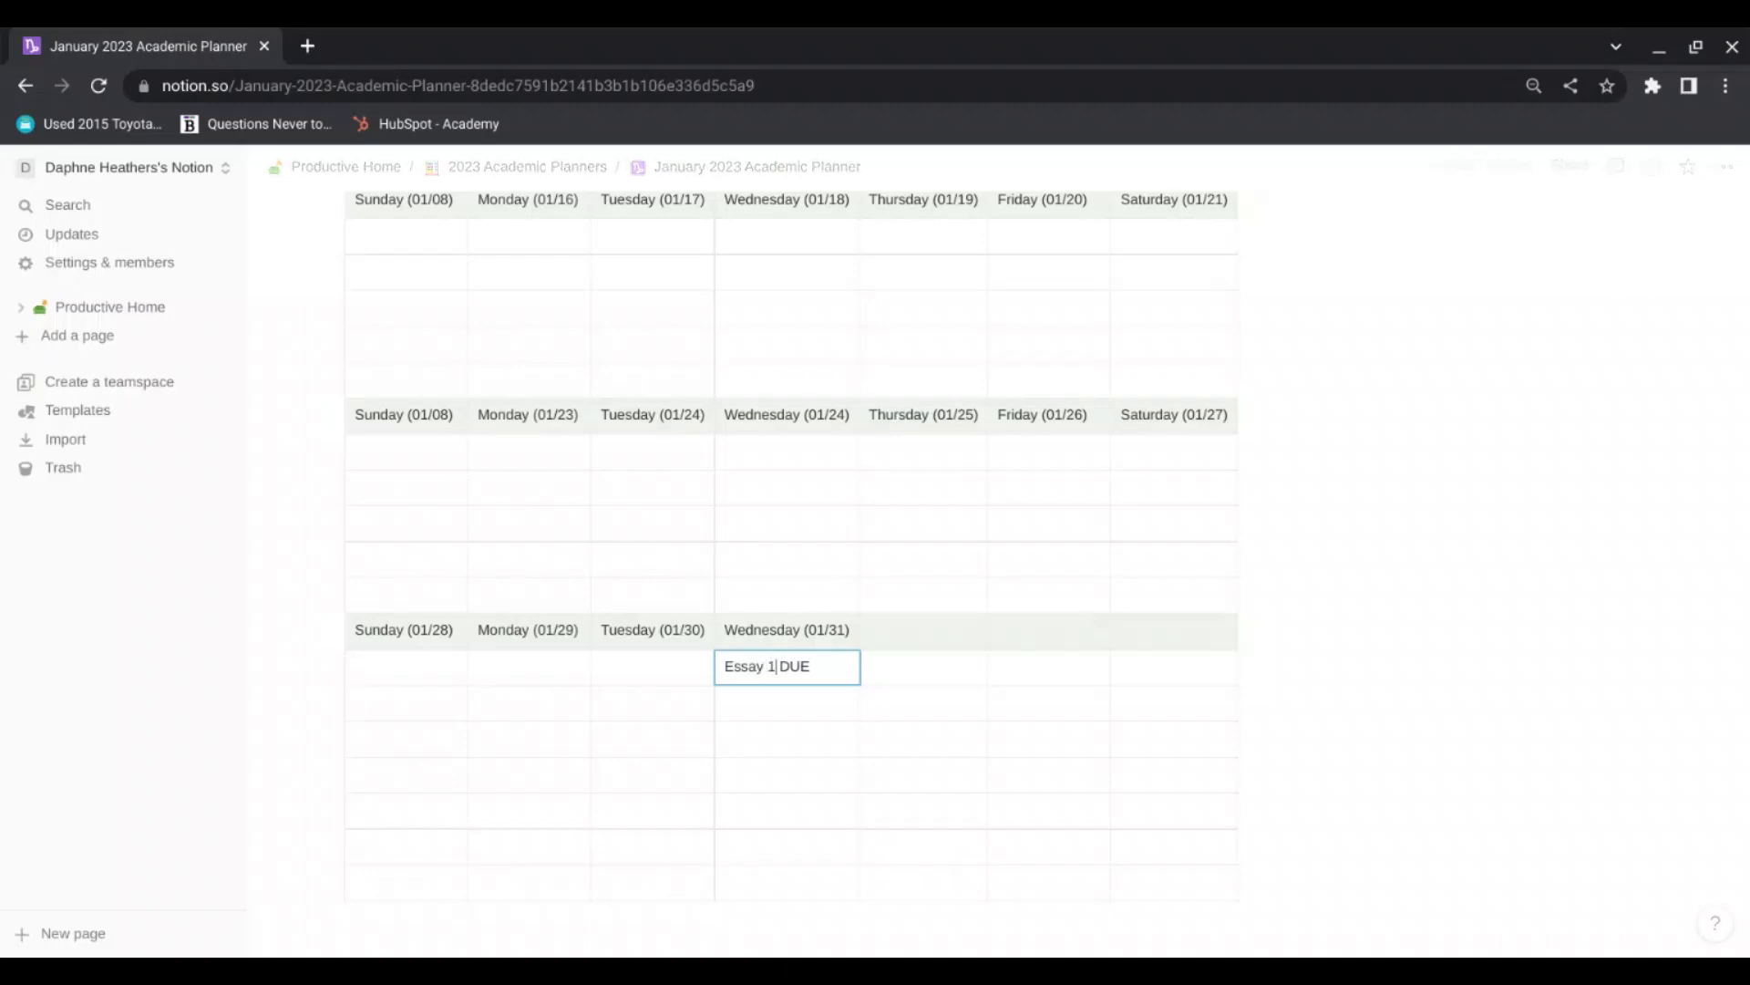
Step: Format the "Essay 1 DUE" text in red and bold
left_click_drag(825, 665, 724, 663)
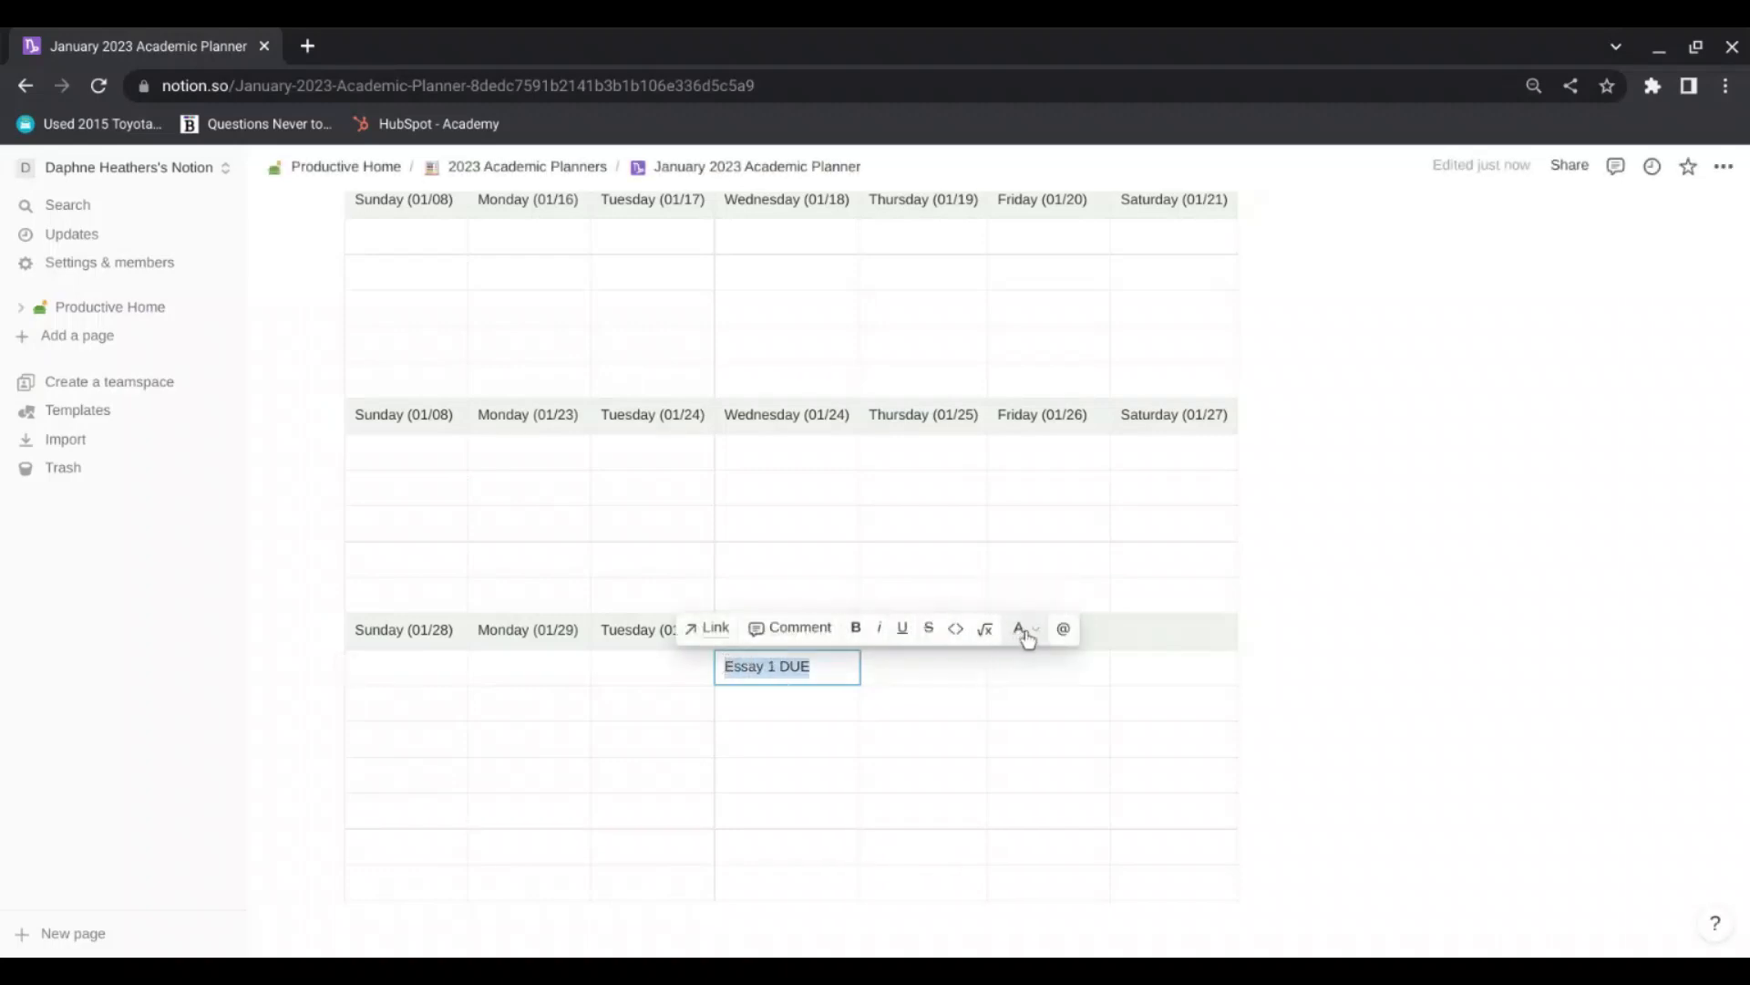
left_click(1020, 631)
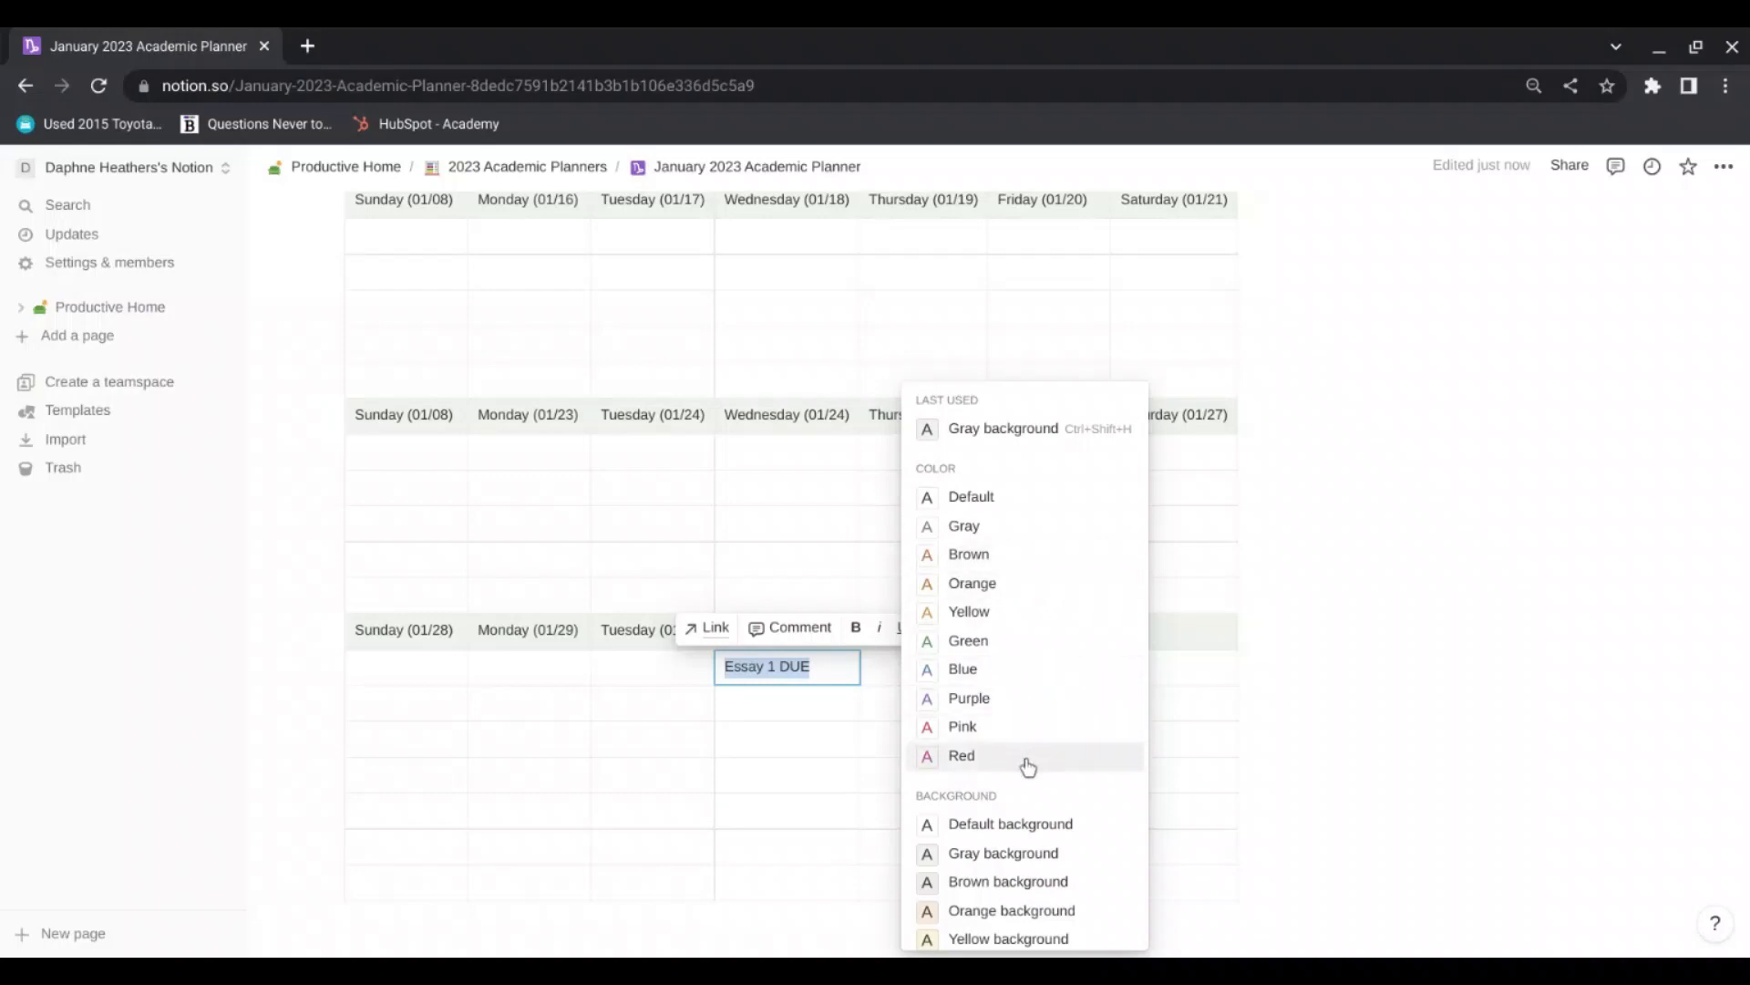
left_click(1026, 758)
left_click(857, 628)
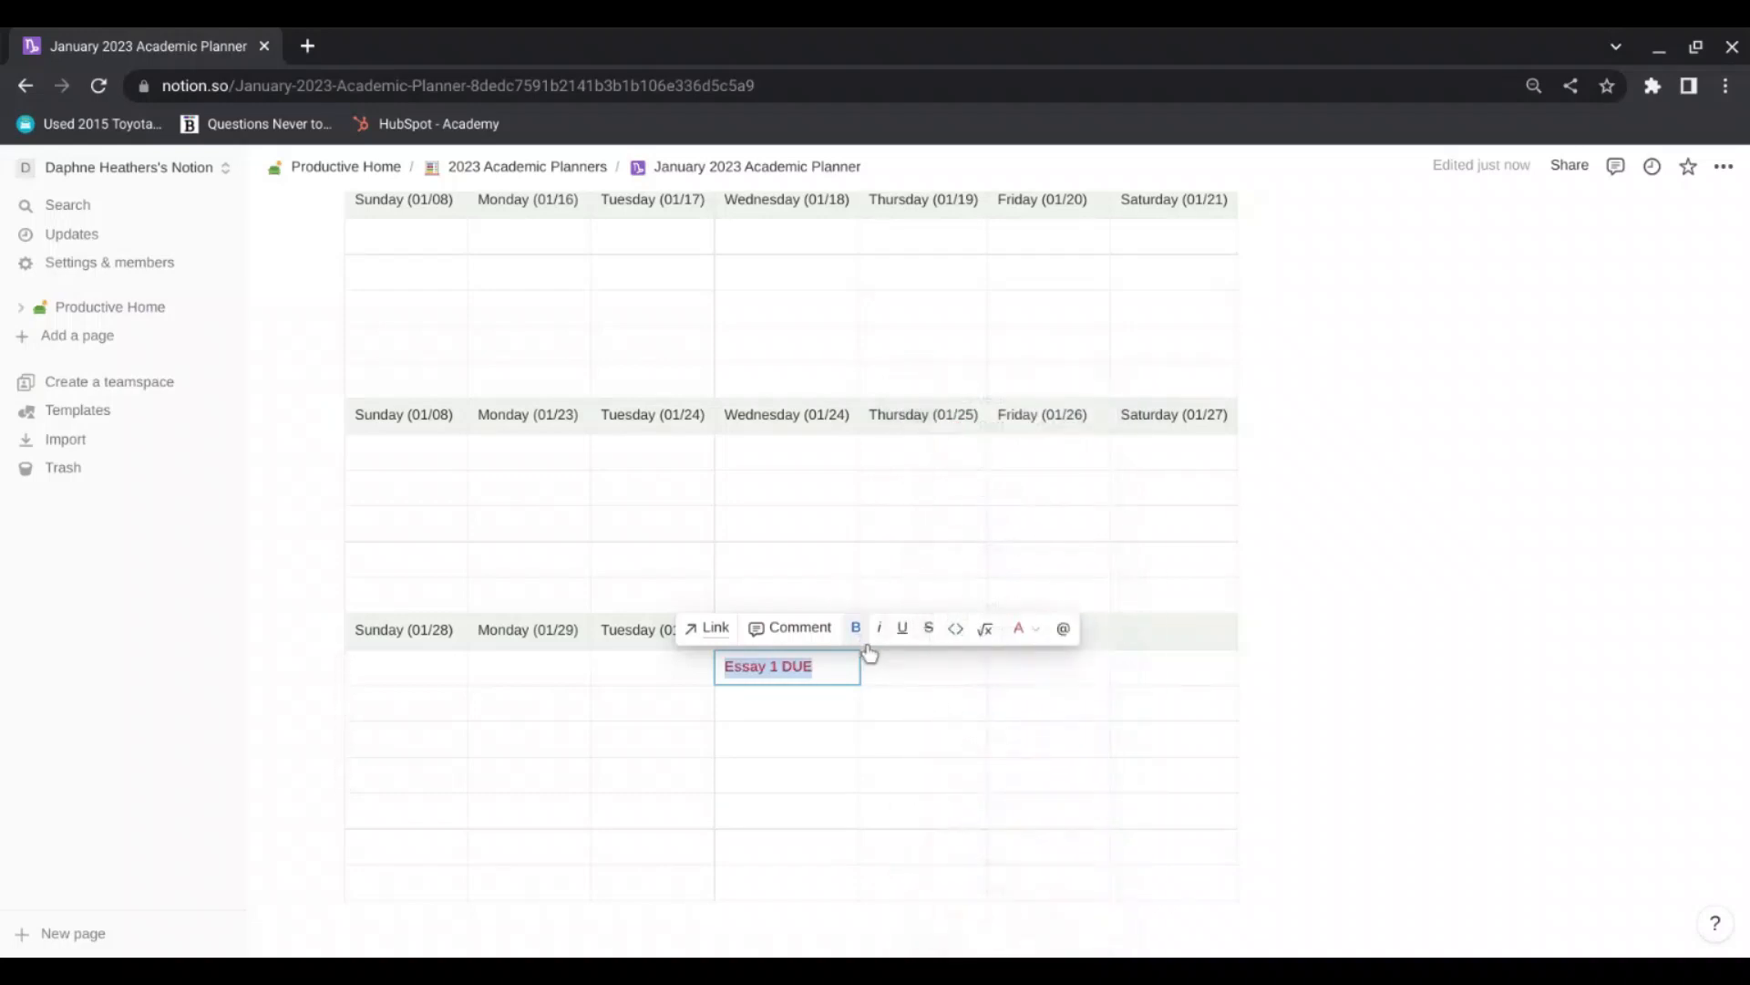
left_click(914, 664)
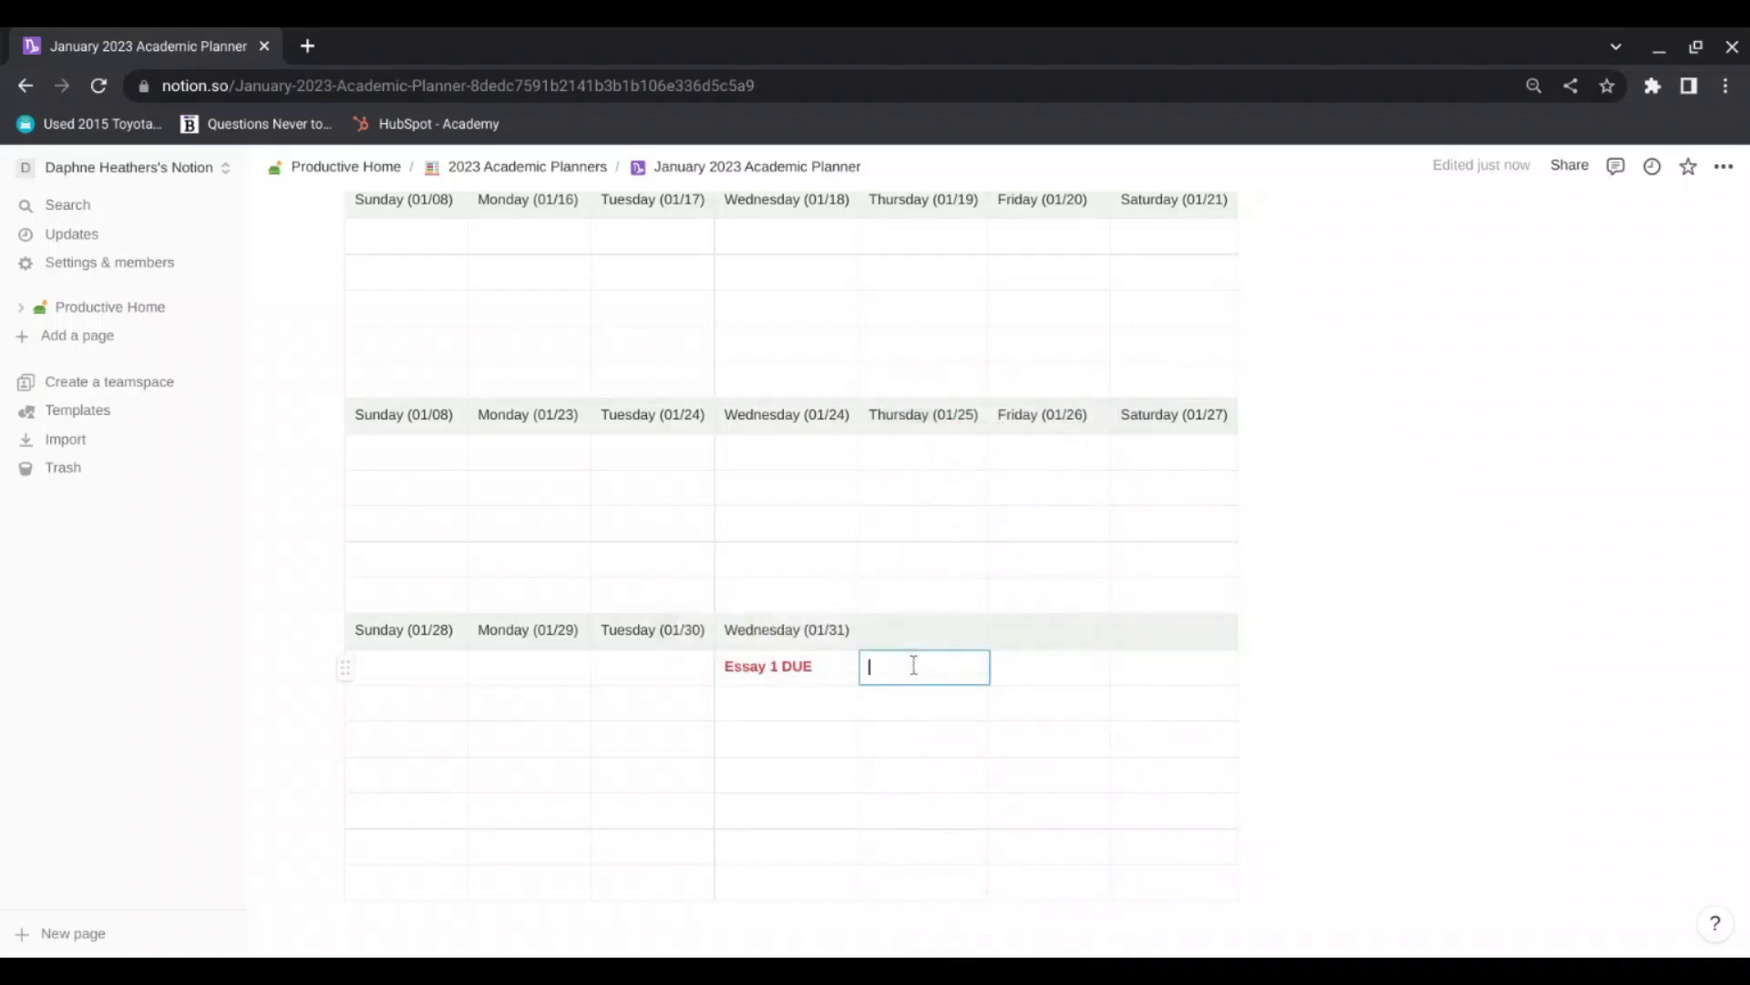
left_click(897, 490)
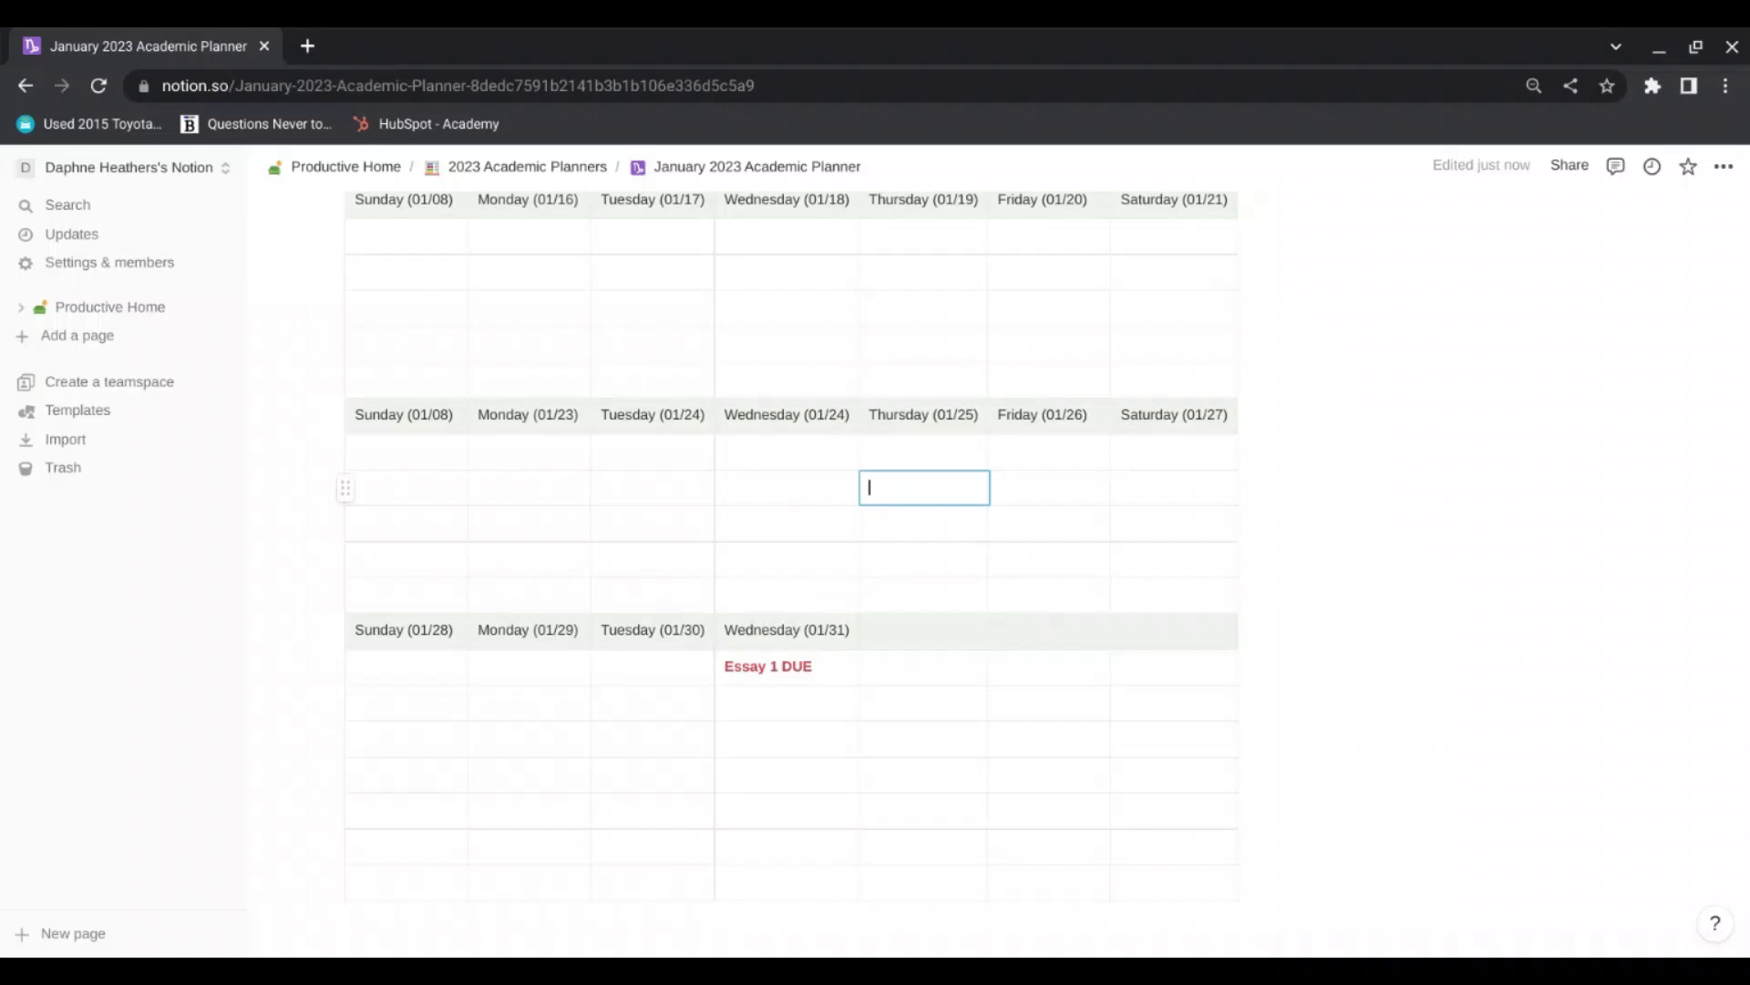
Step: Enter "The Jungle Ch. 1" in the cell two rows below Thursday (01/25)
type("Rea")
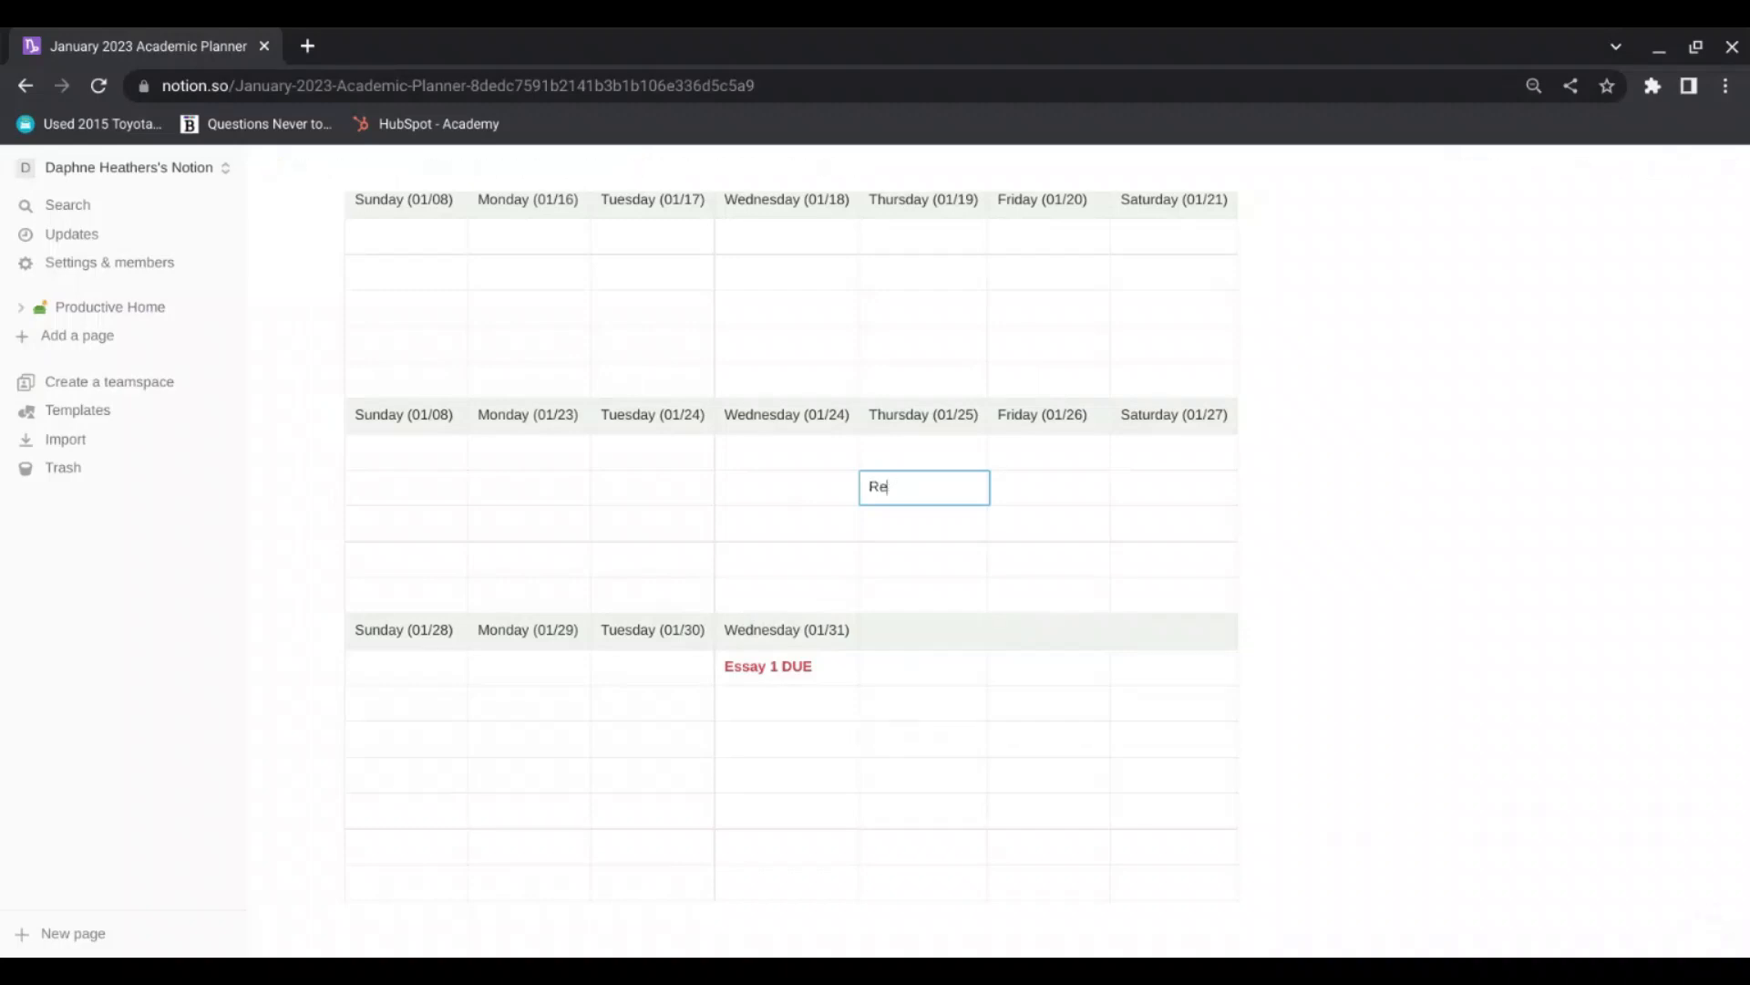
key("BackSpace")
key("BackSpace")
type("he Jungle Ch. 1")
key("BackSpace")
type(". 1")
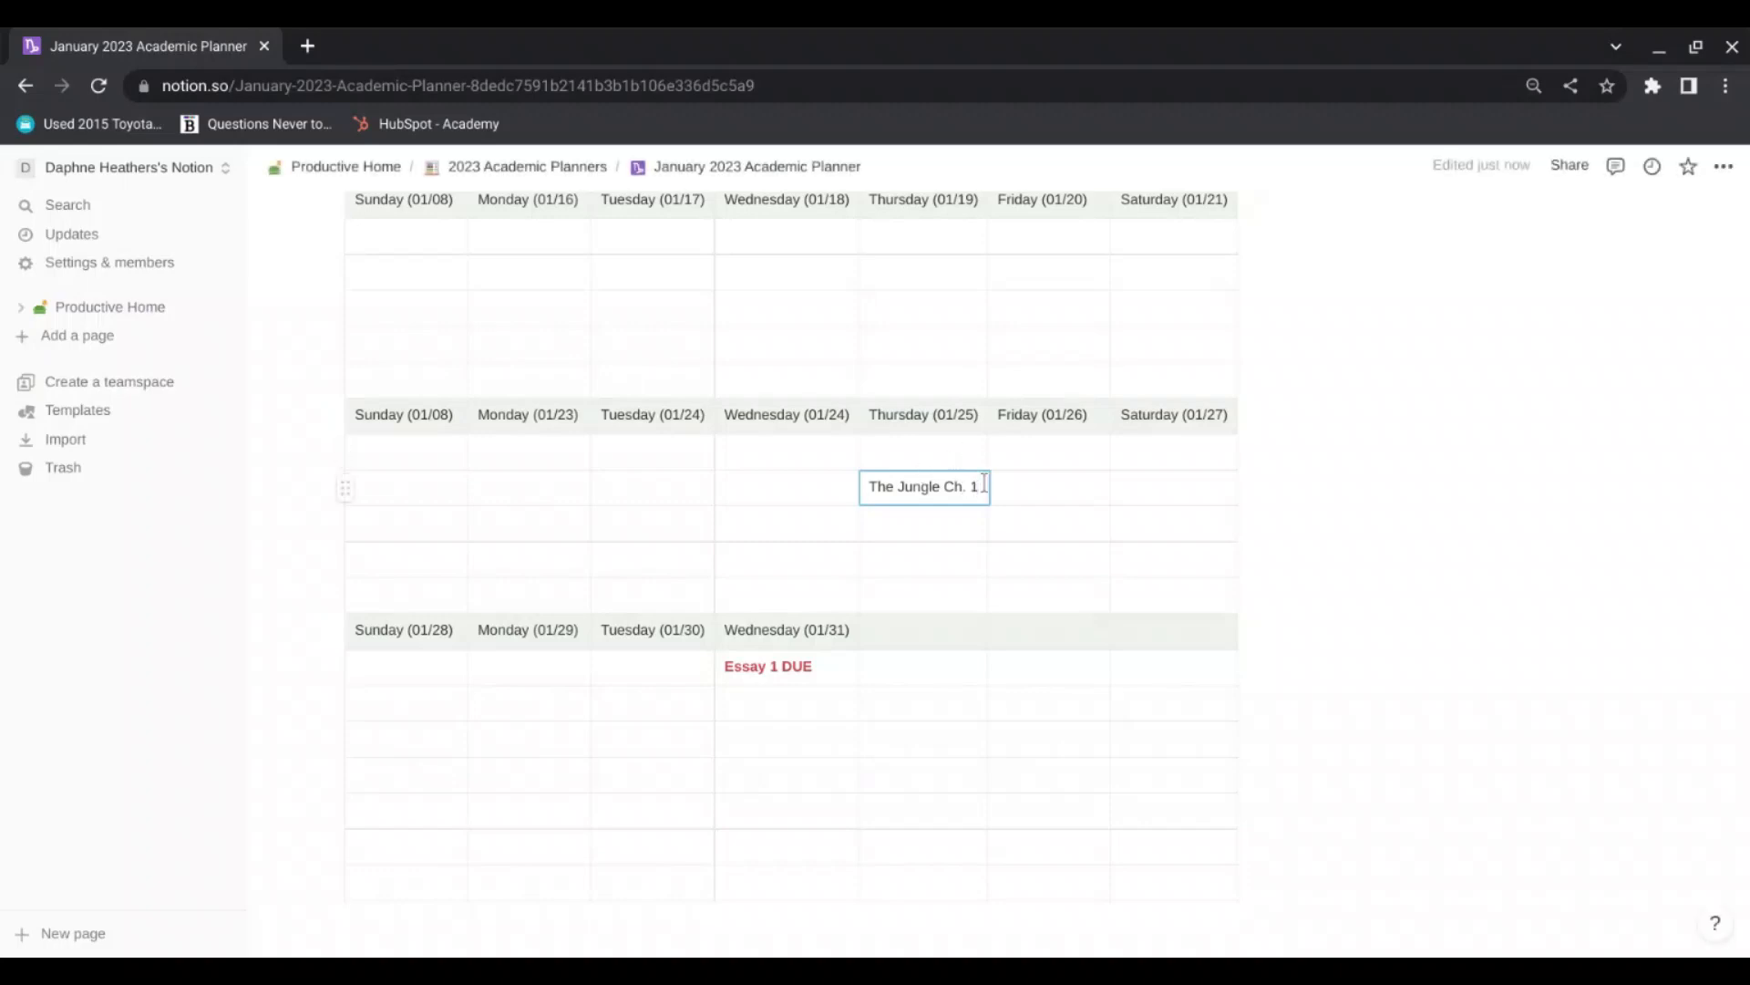
Step: Make the "The Jungle Ch. 1" text bold
left_click_drag(983, 483, 865, 486)
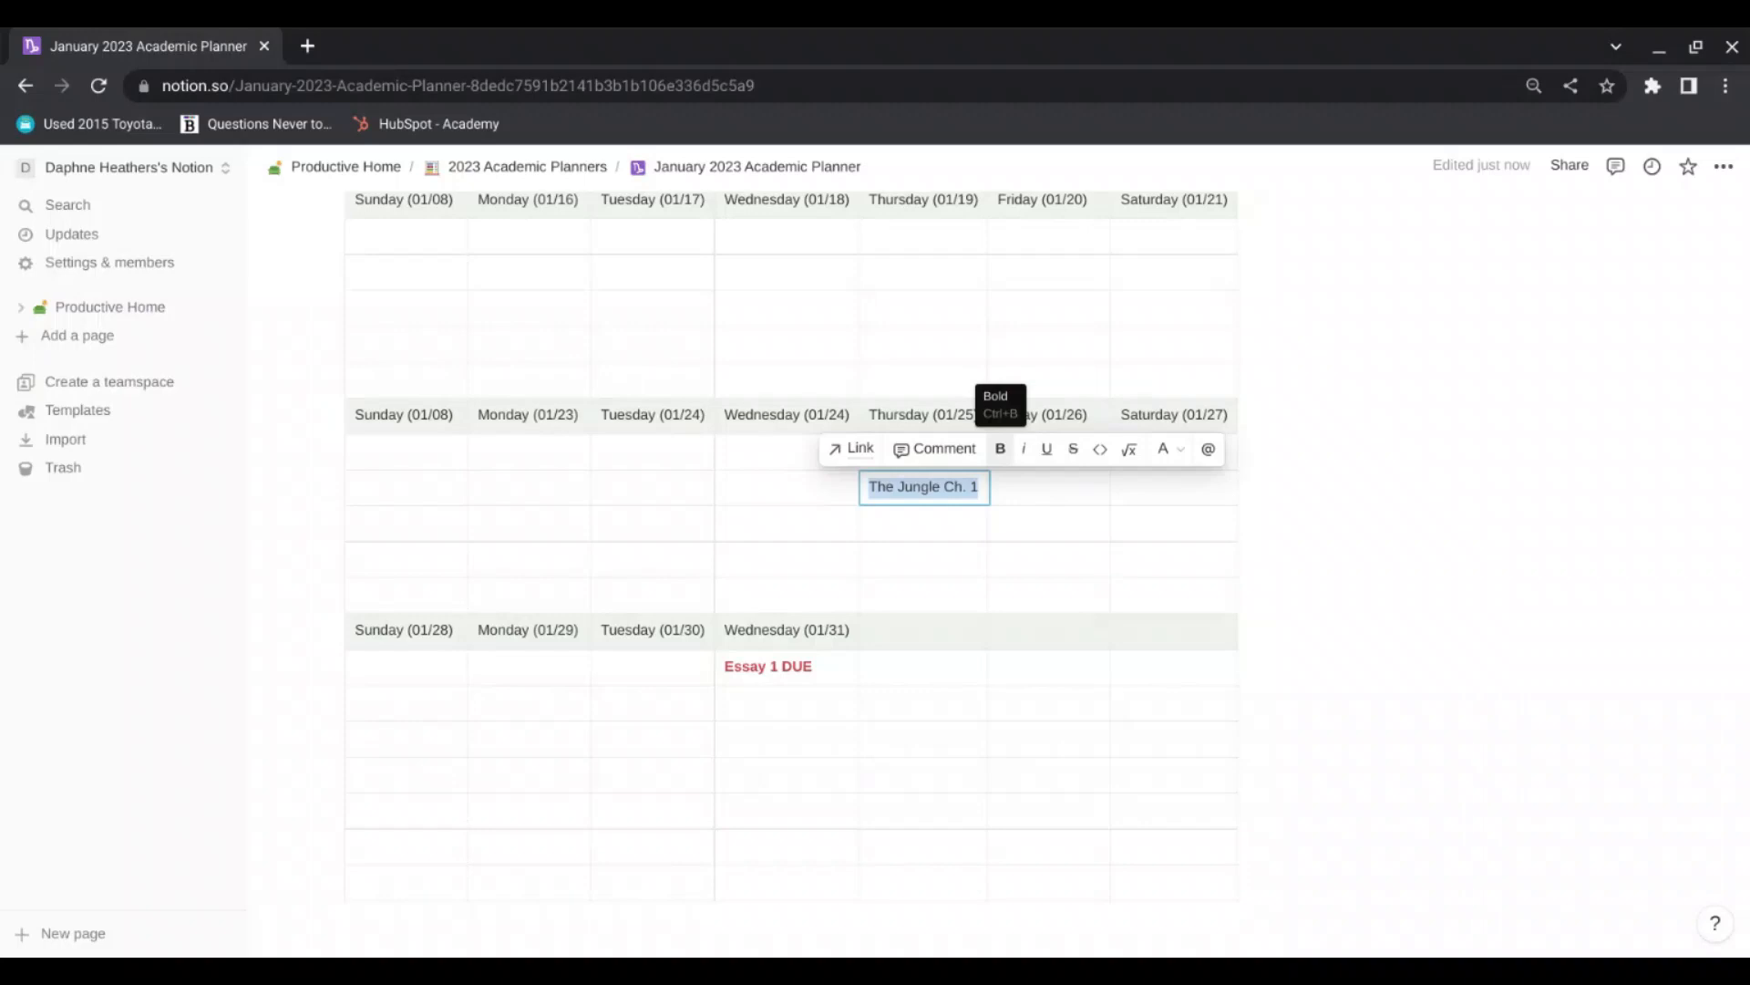
left_click(1000, 452)
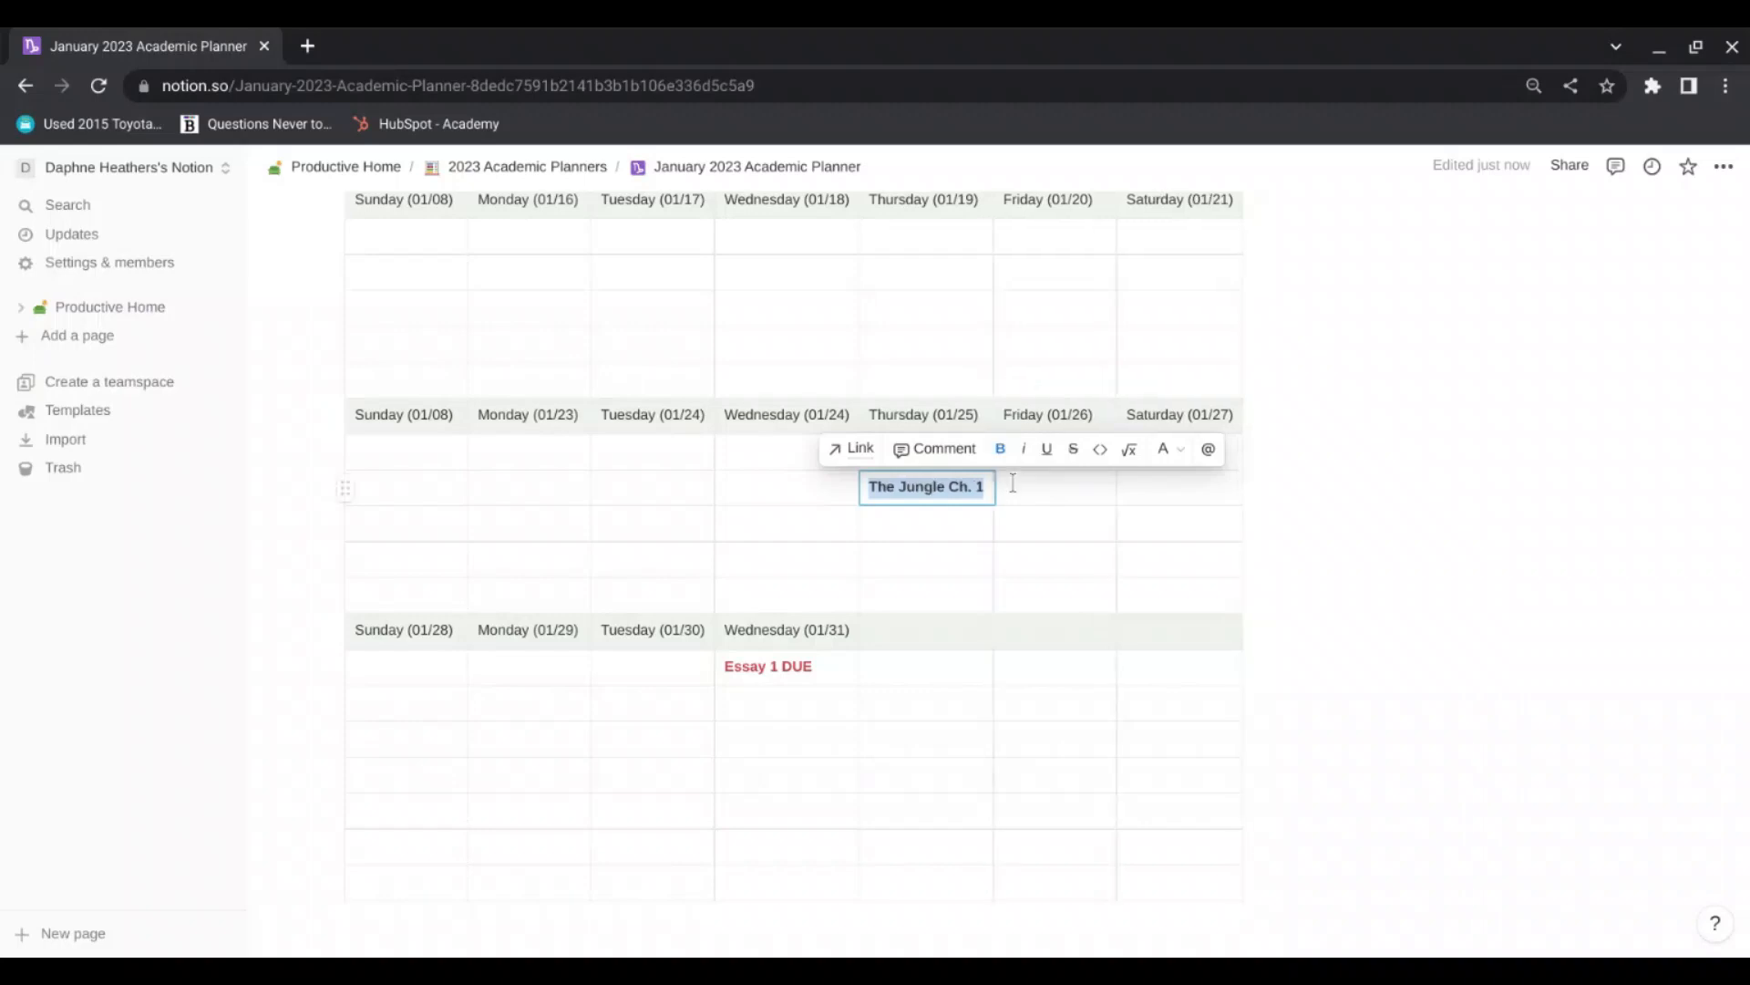
left_click(1013, 483)
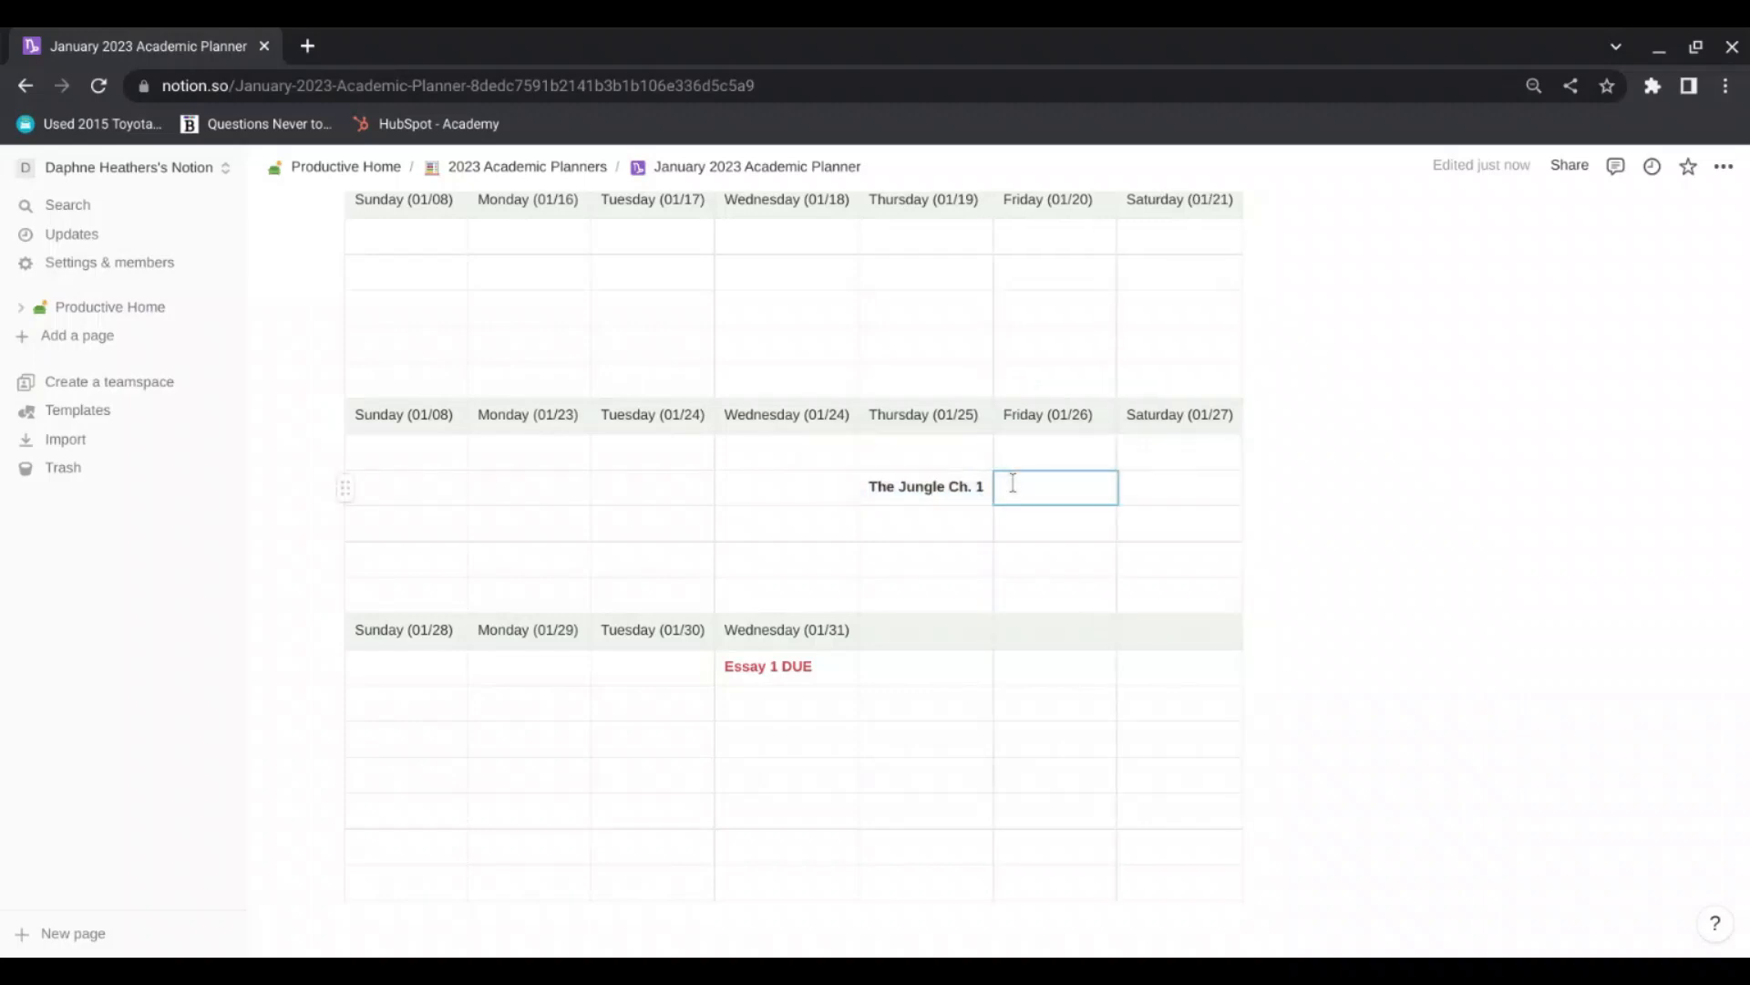
Step: In the same row, enter "Read 5 pages The Jungle" under Tuesday (01/24) and "Read 5 Pages The Jungles" under Monday (01/23)
left_click(626, 486)
type("Read")
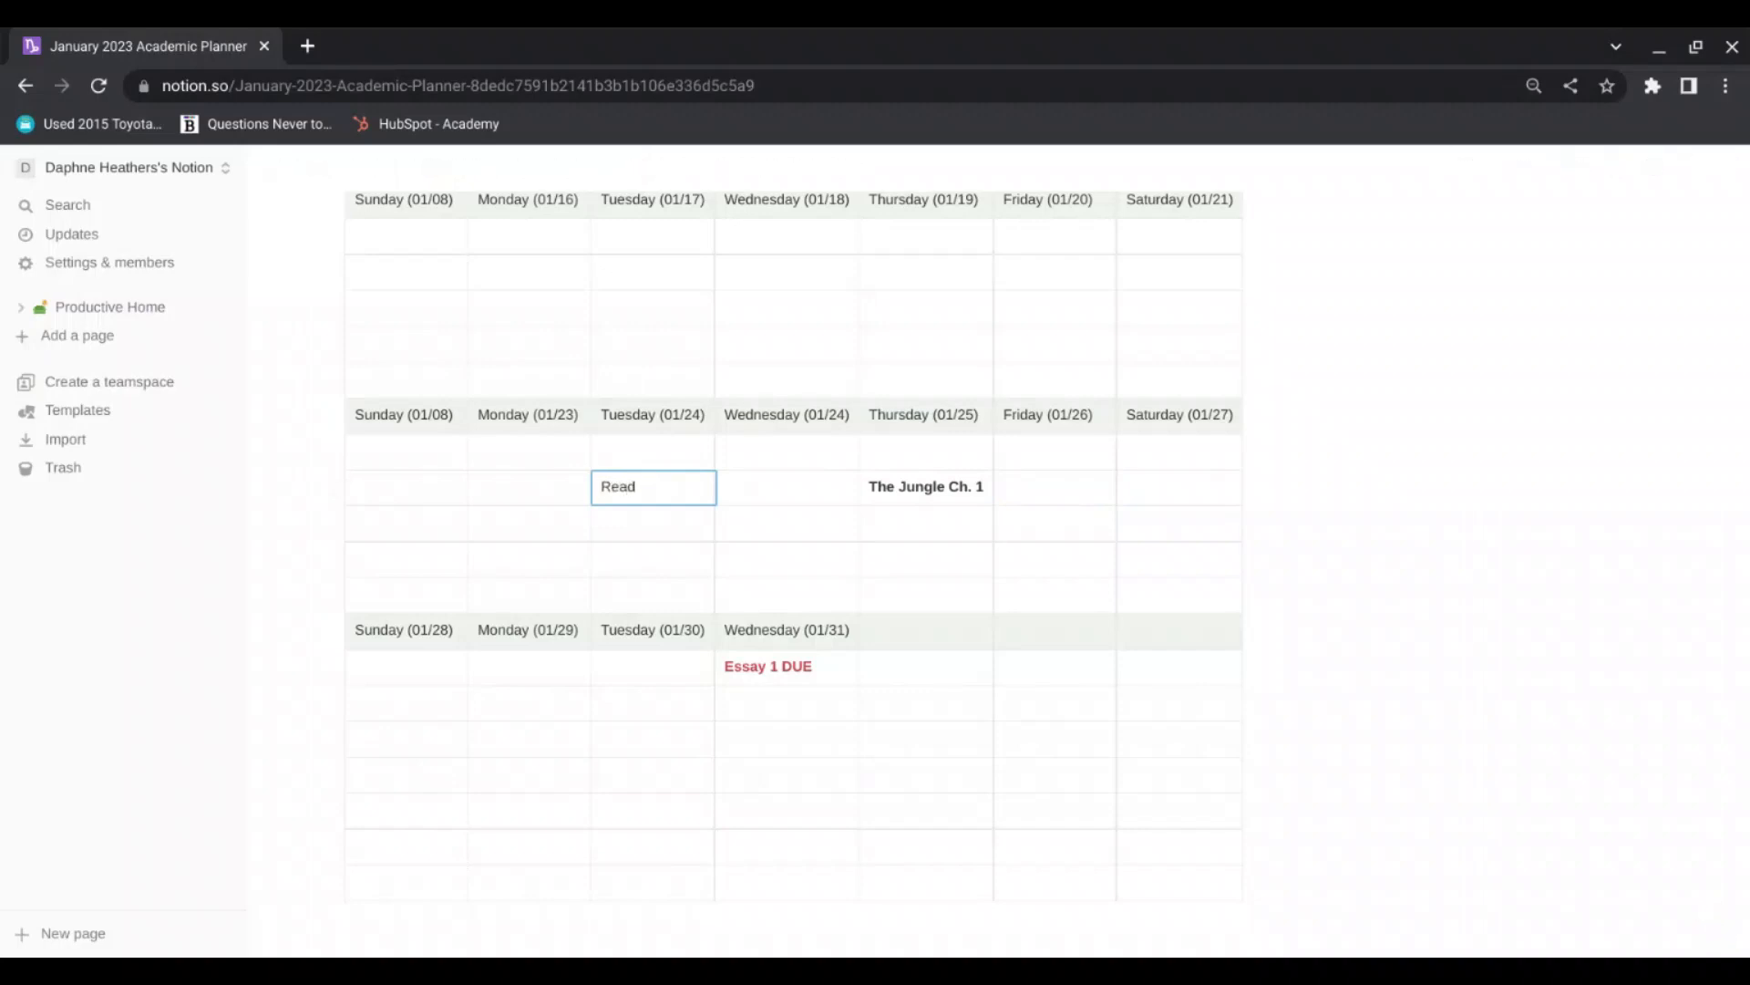
type(" 5 pages The Jungle")
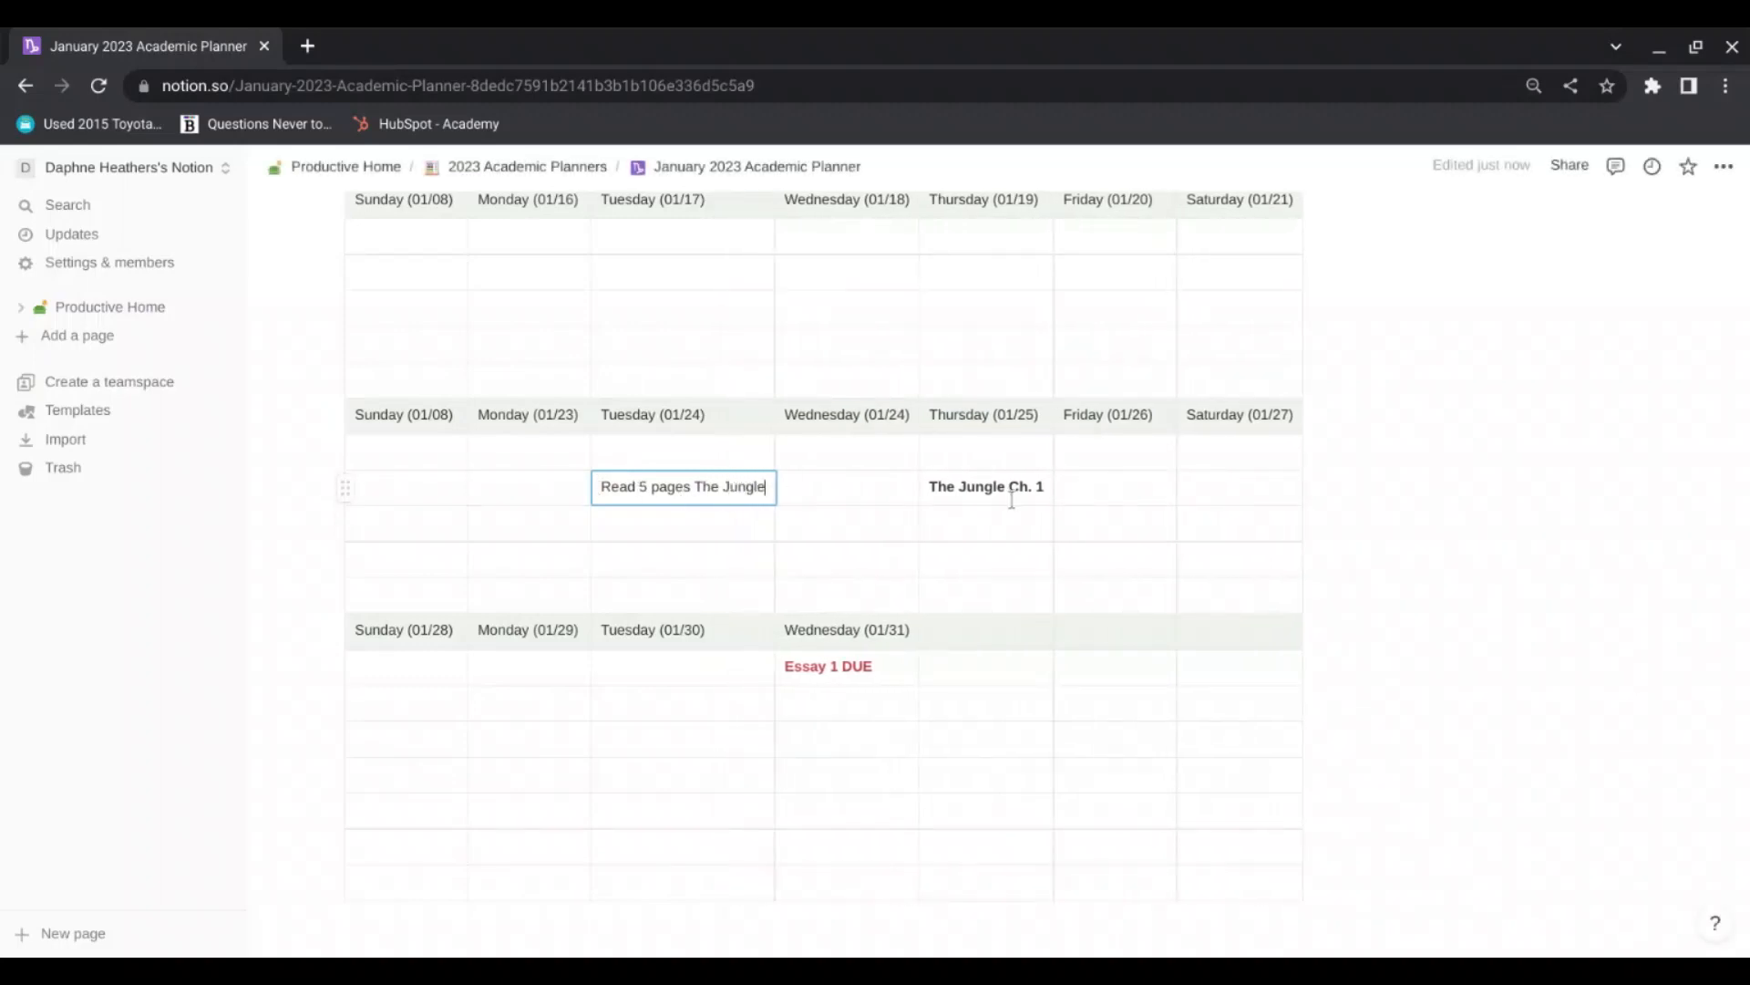
left_click(846, 472)
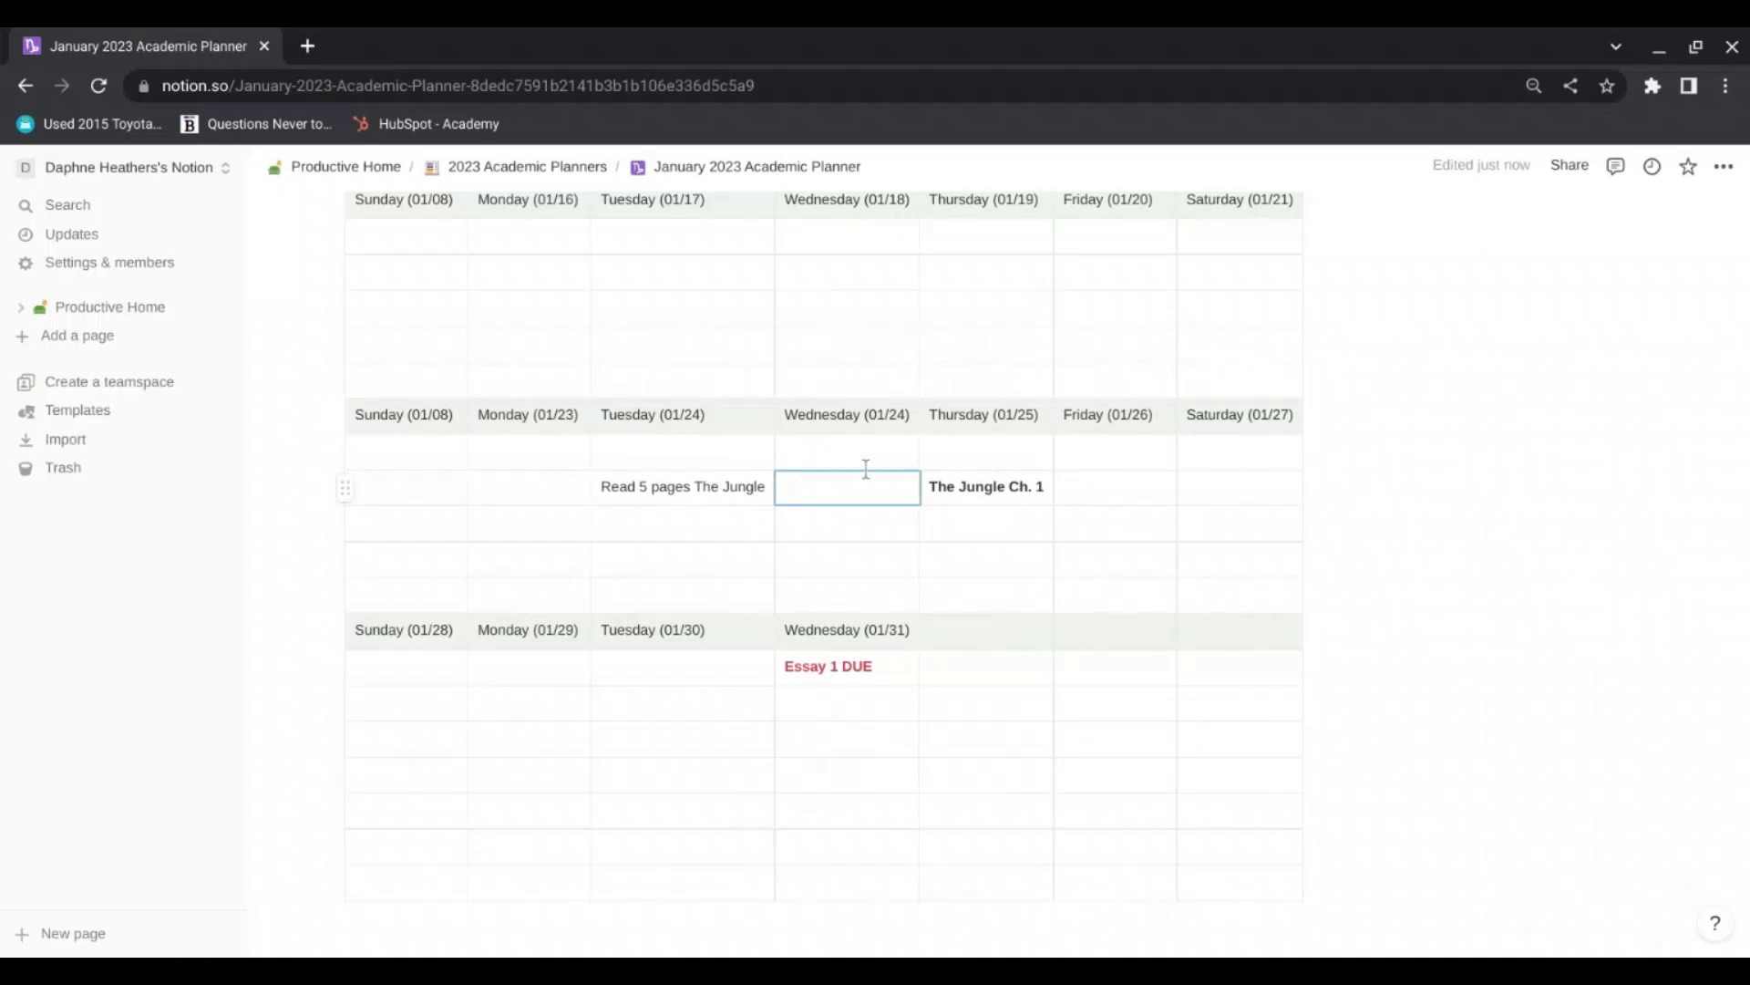
left_click(501, 495)
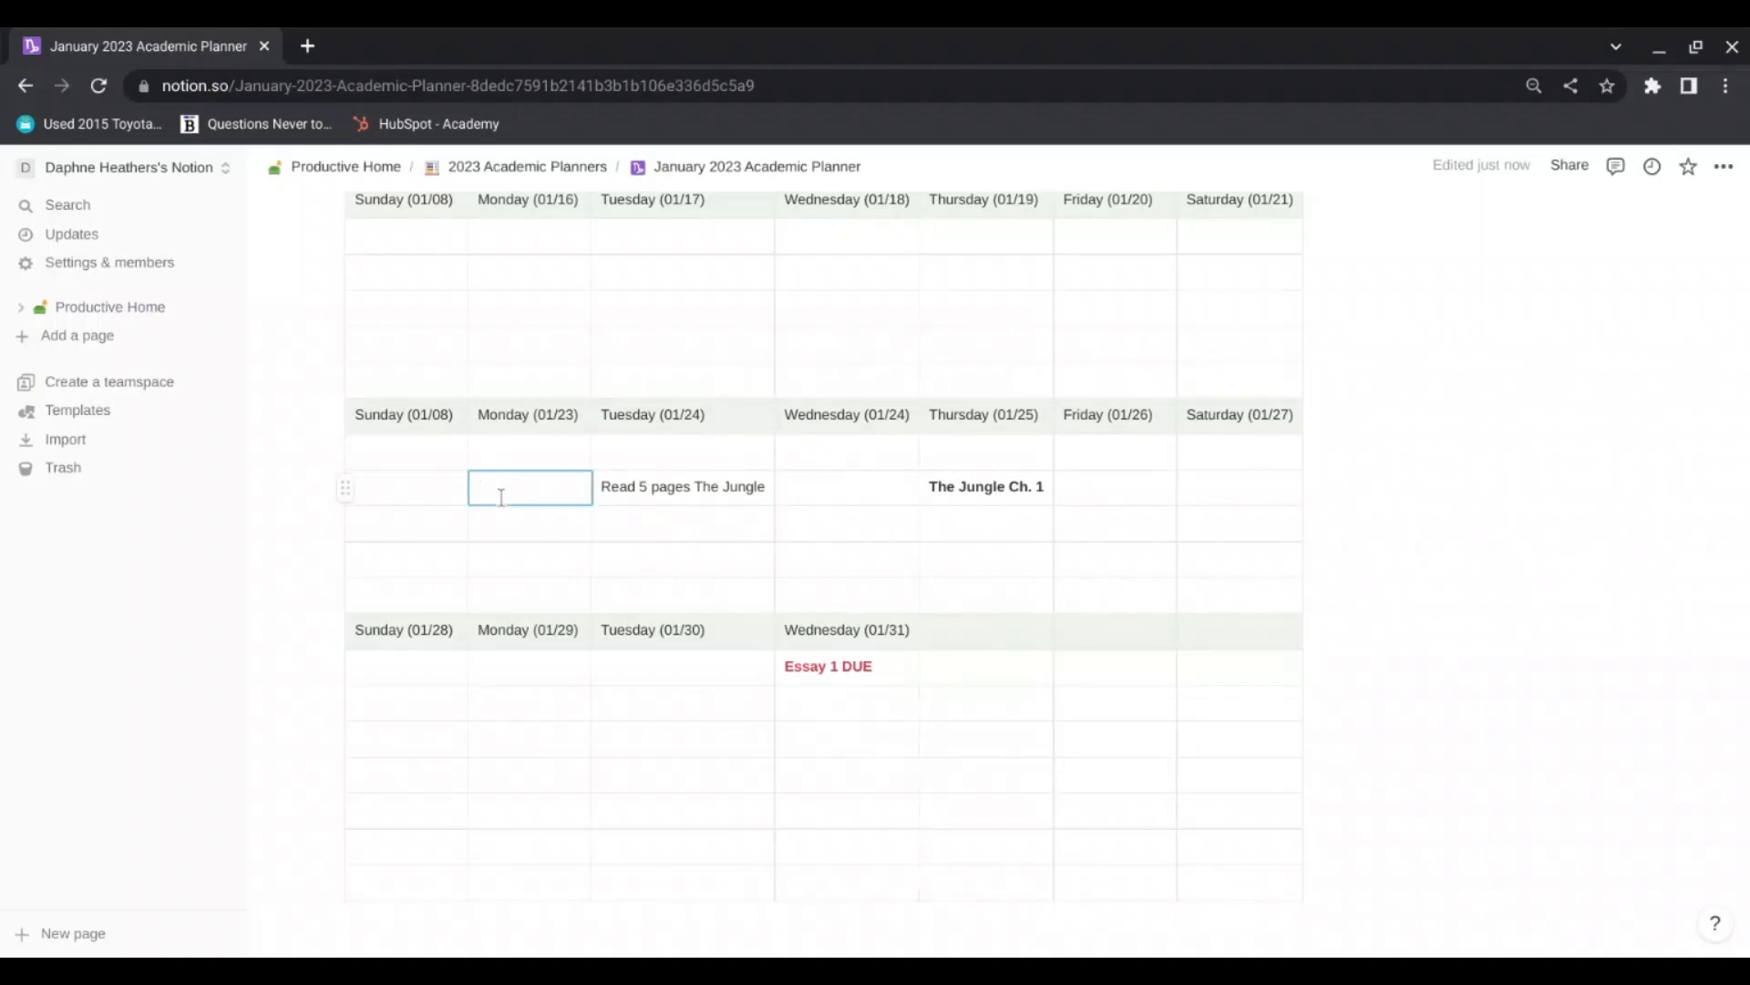
type("Read")
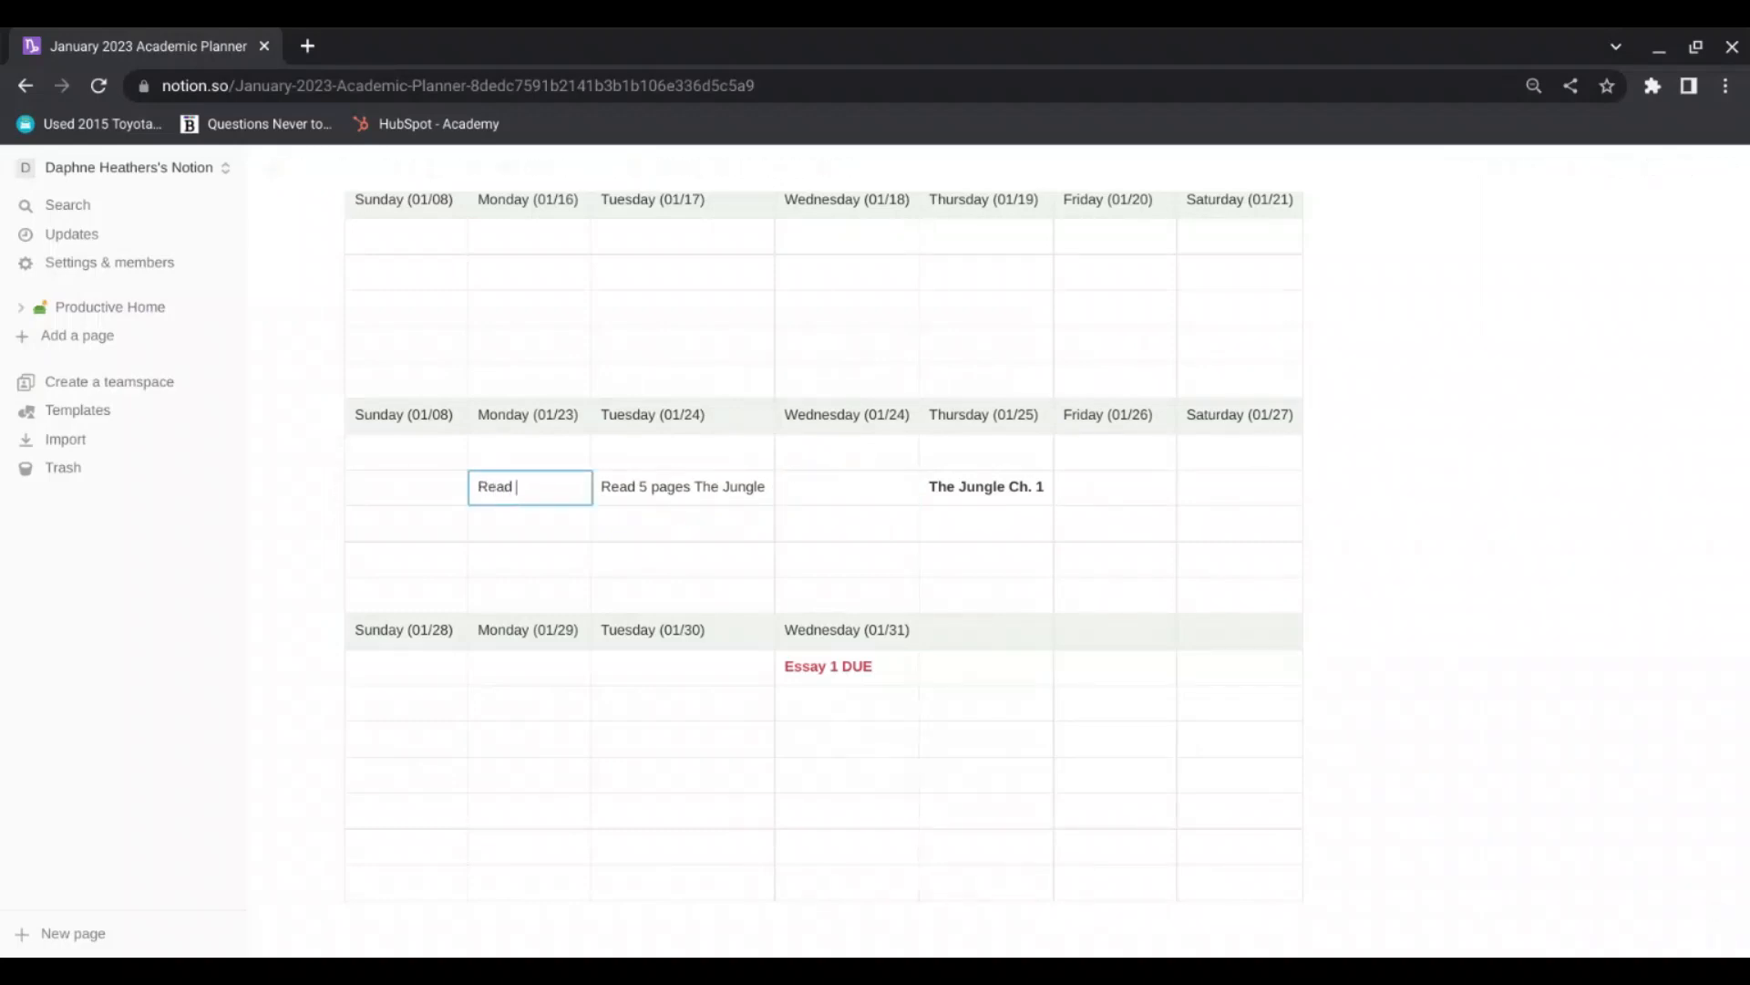
type(" 5 Pages The Jungles")
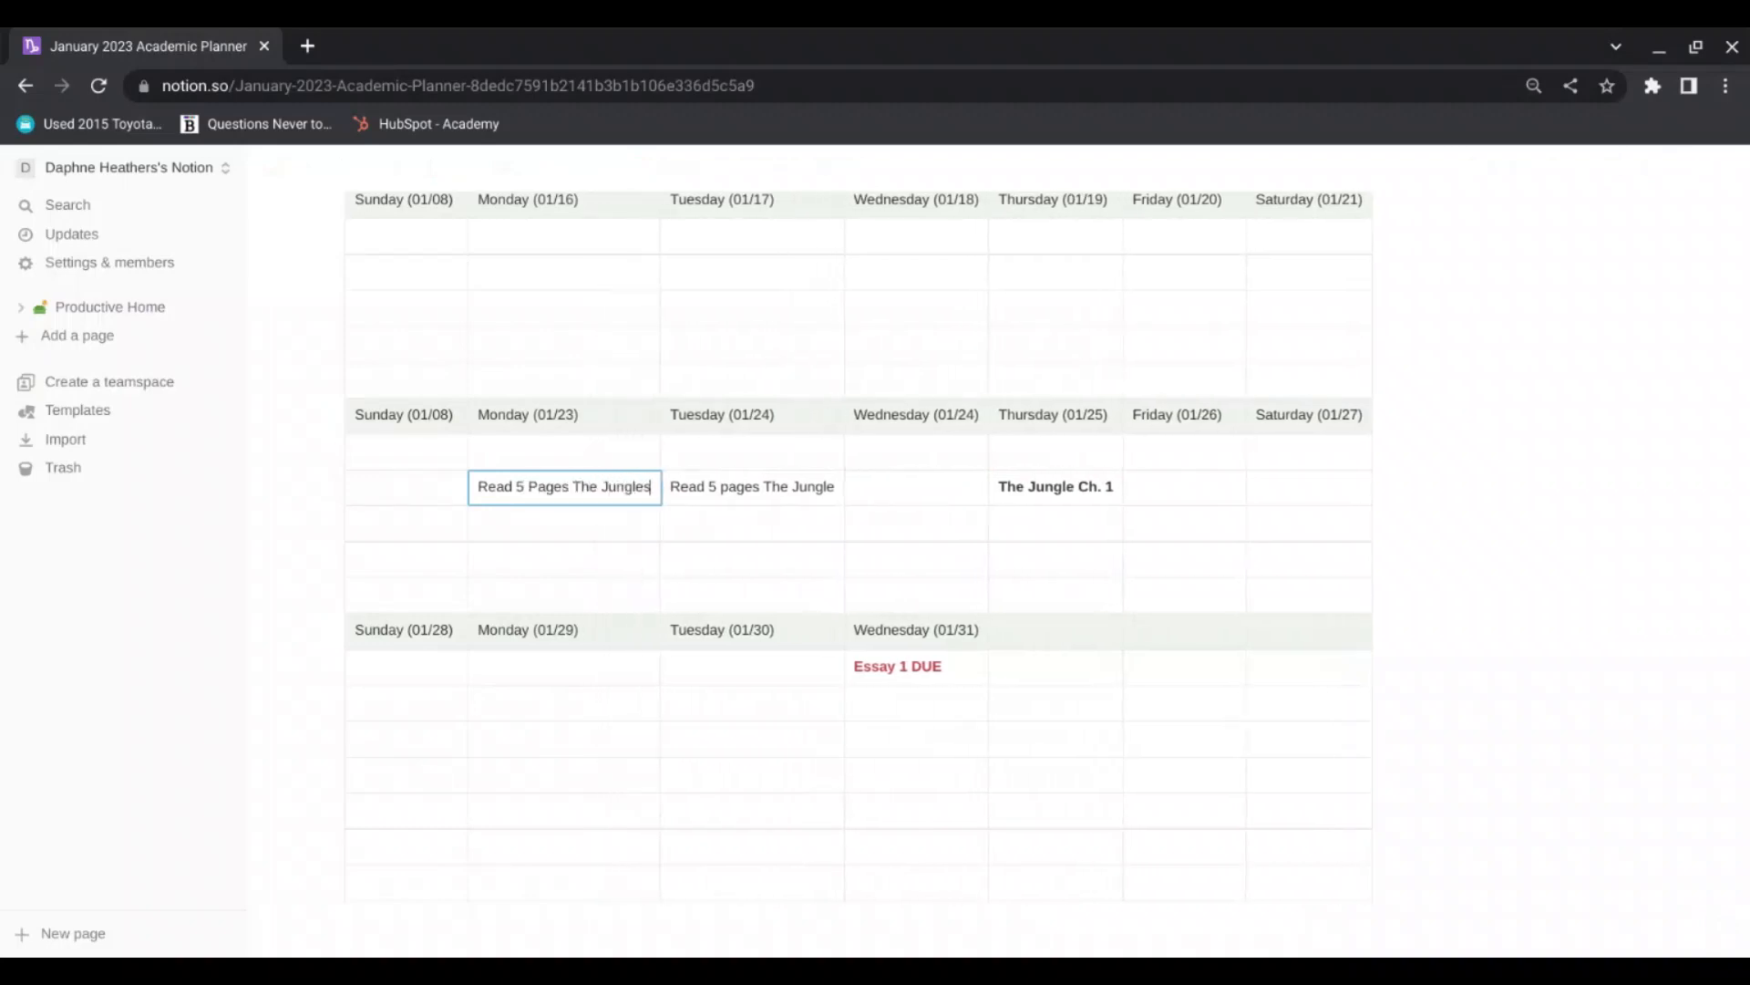
left_click(967, 497)
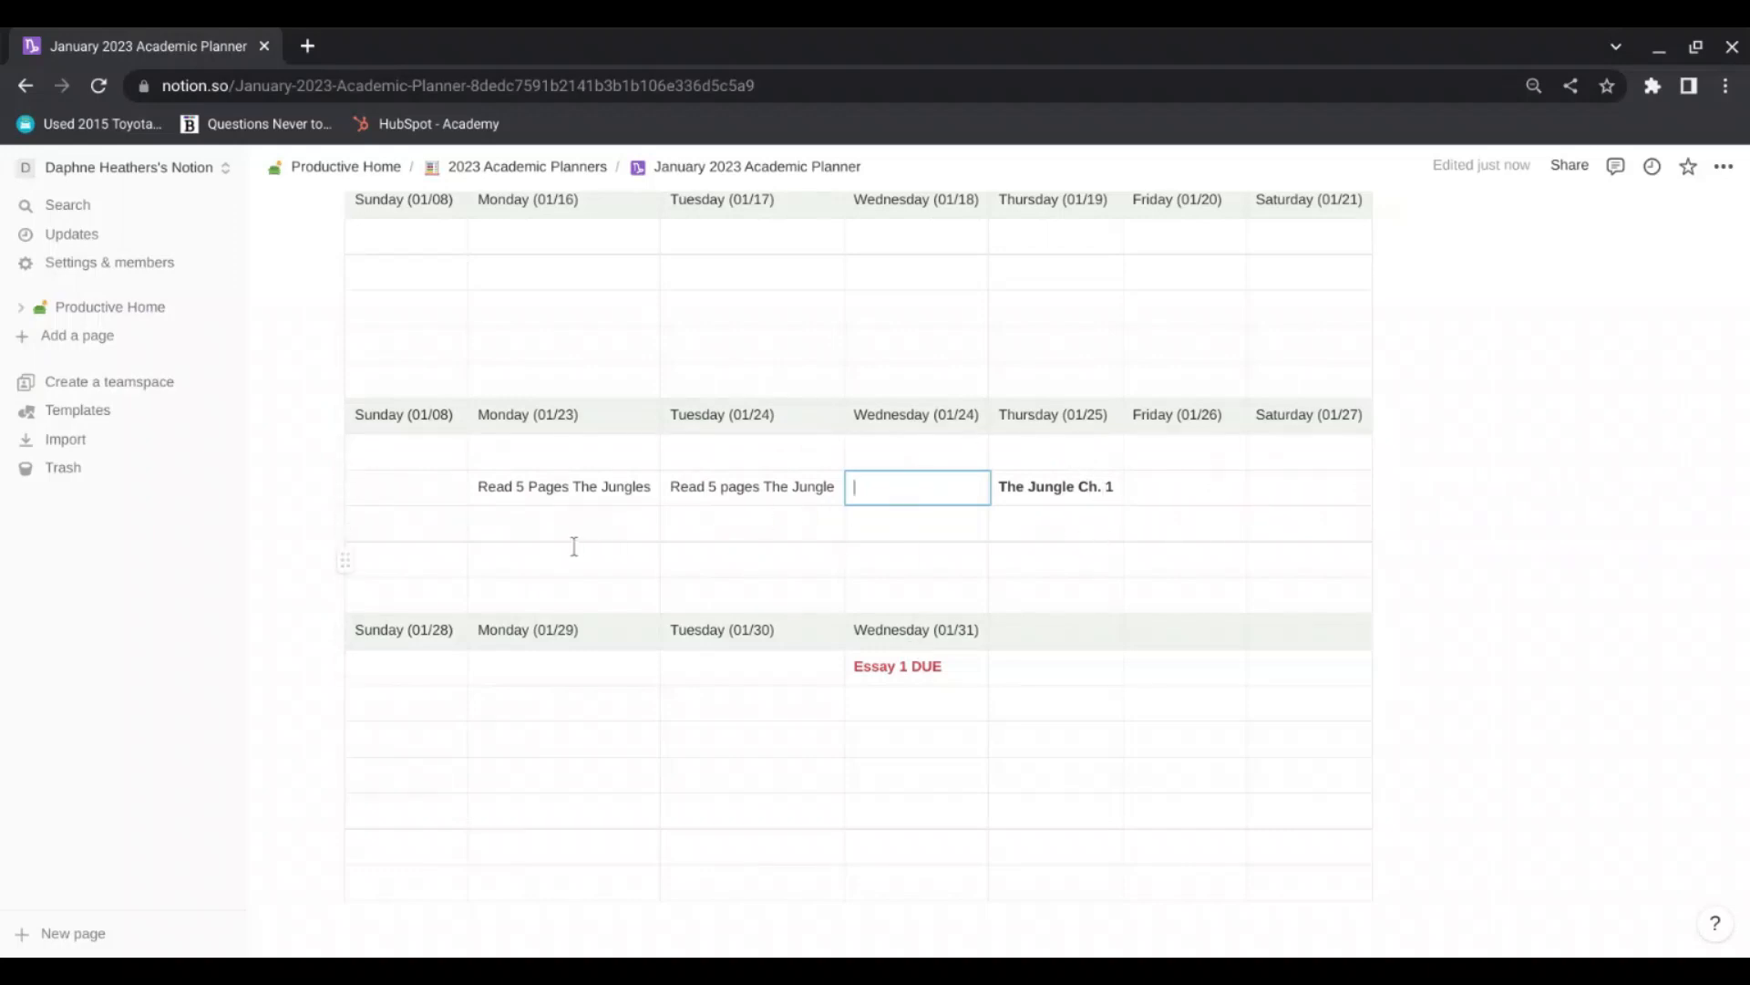
Step: Look over the planner from the page title down to the last January week
left_click(547, 519)
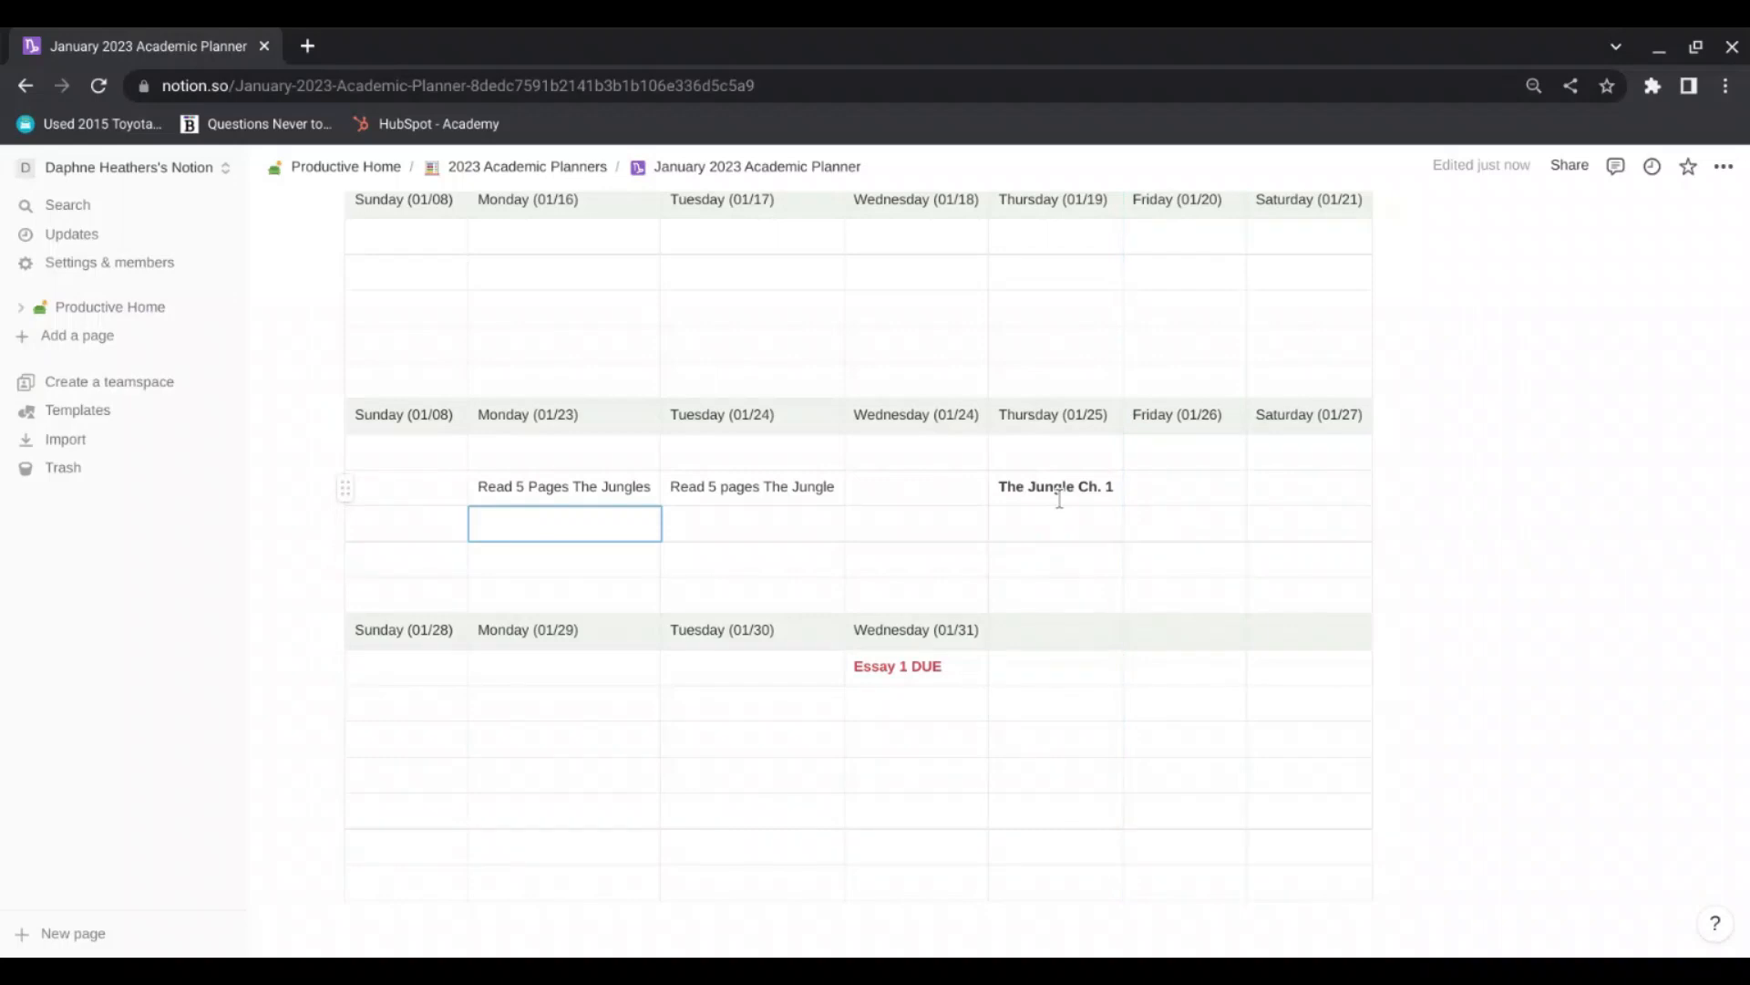
scroll(1066, 554, "up", 1)
scroll(1066, 554, "up", 2)
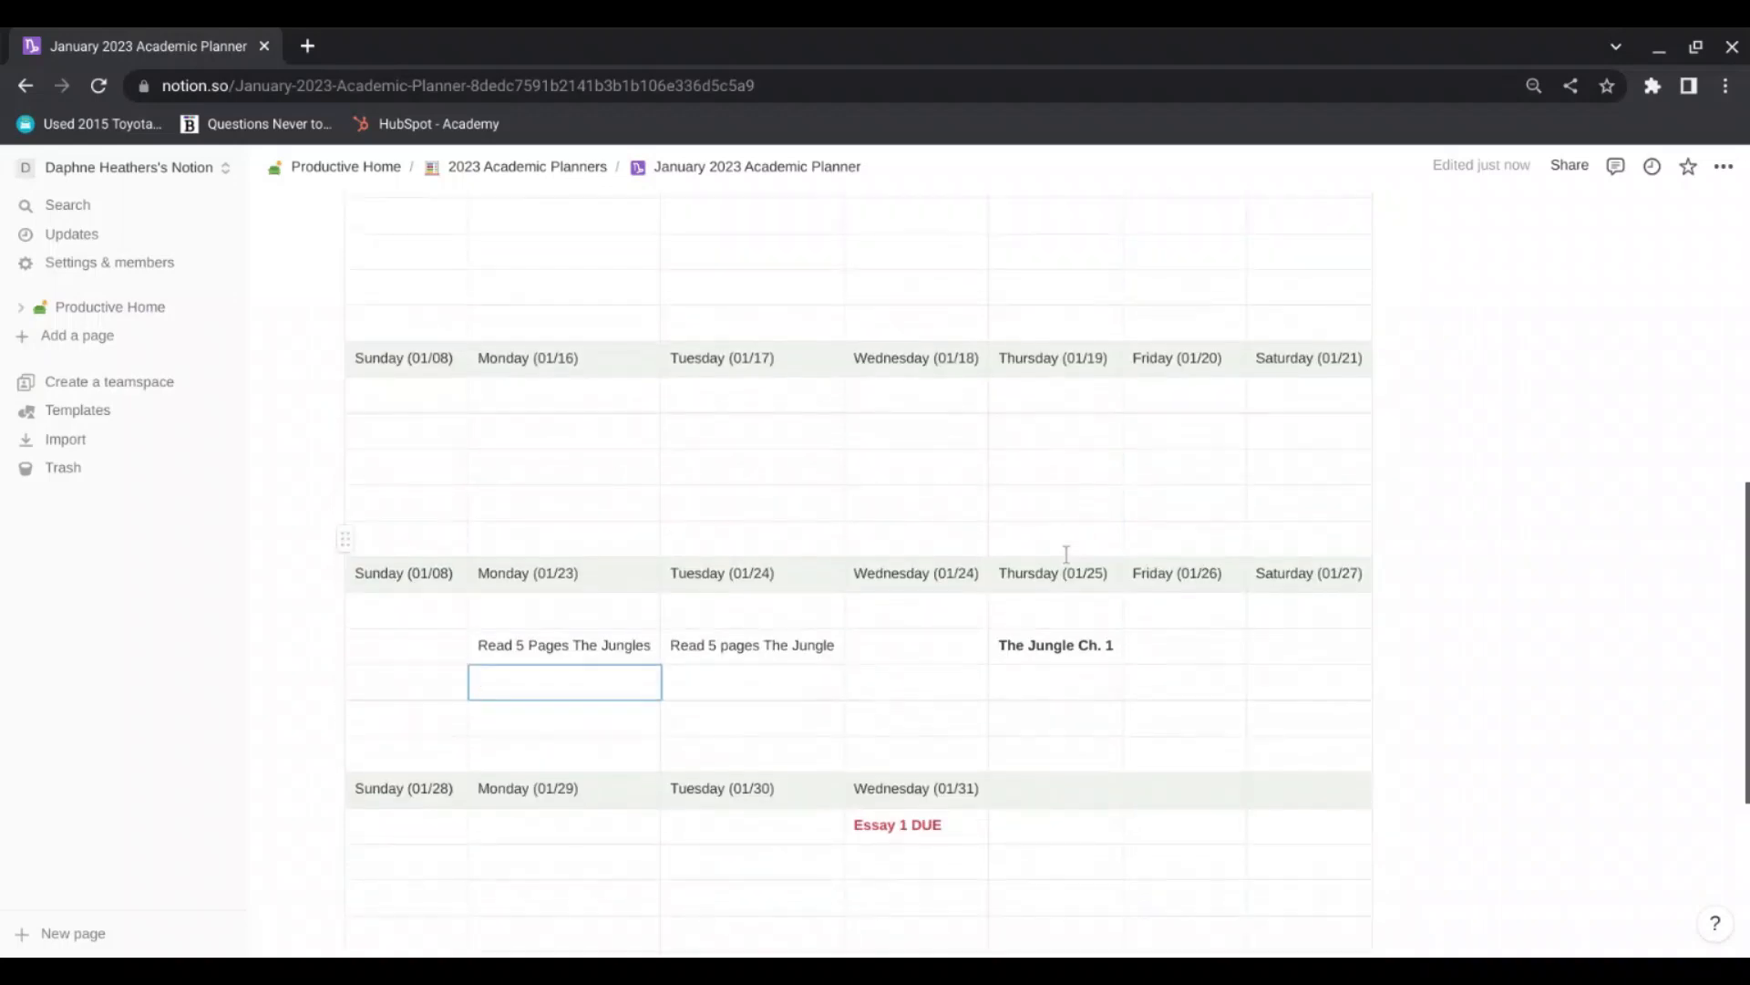
scroll(1066, 555, "up", 2)
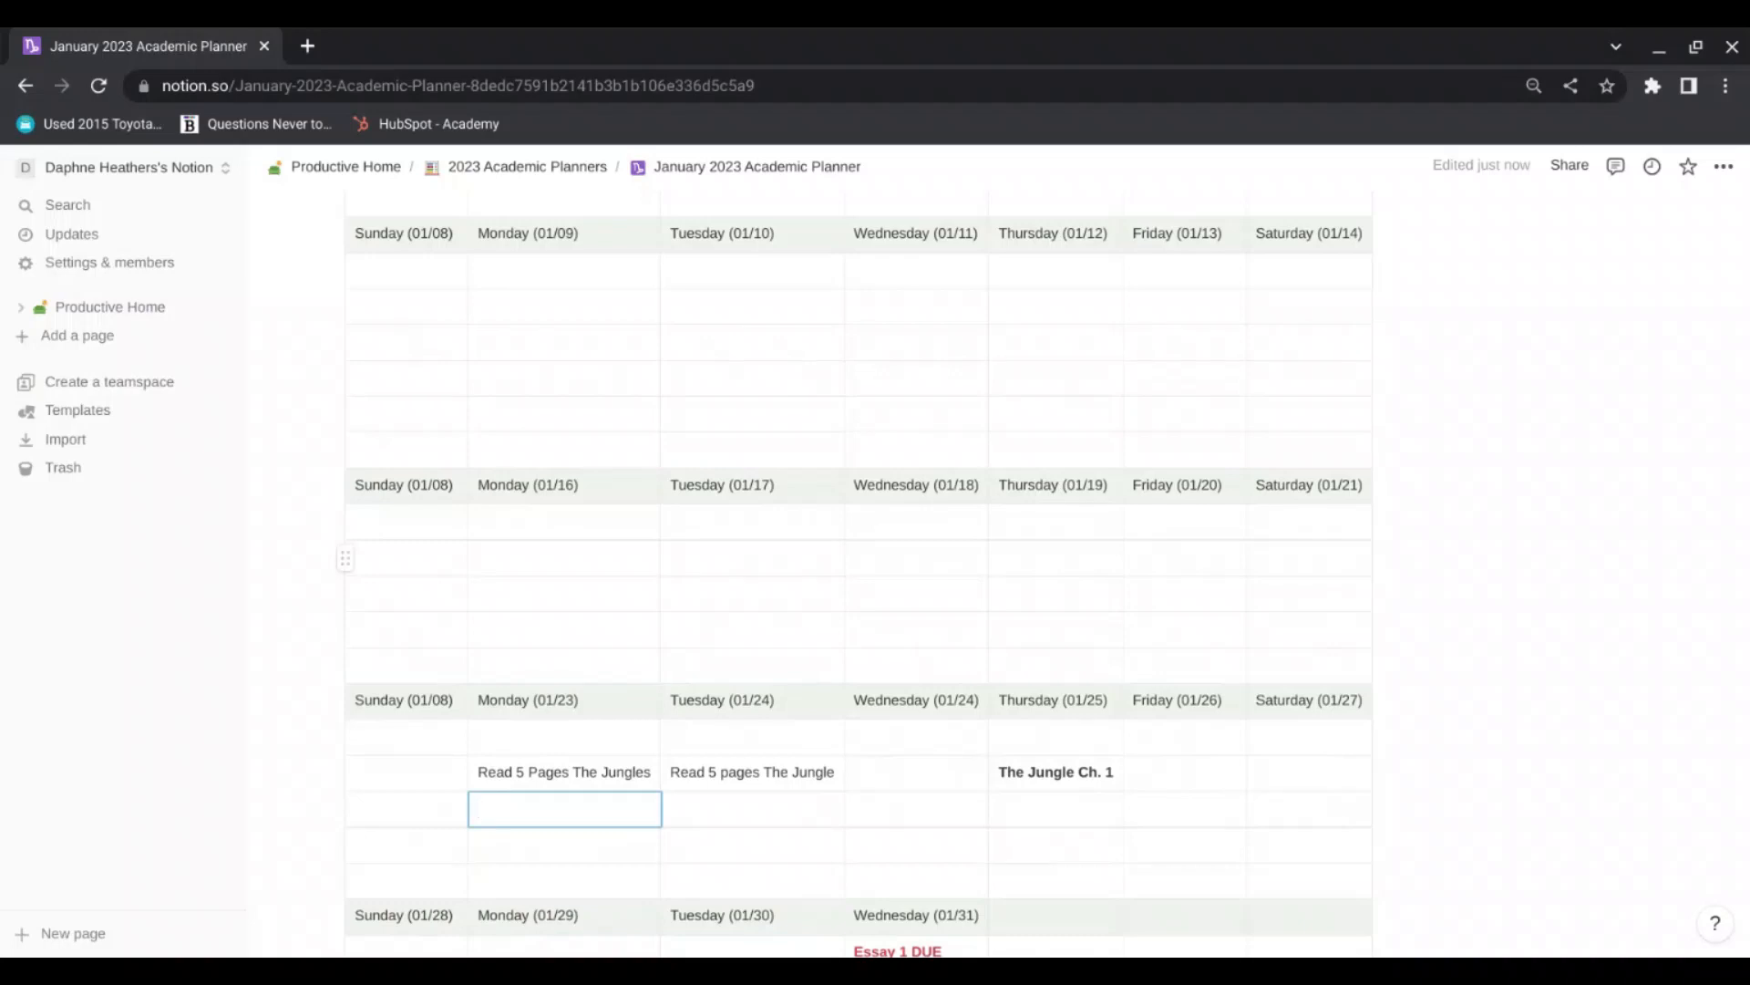
scroll(857, 583, "up", 5)
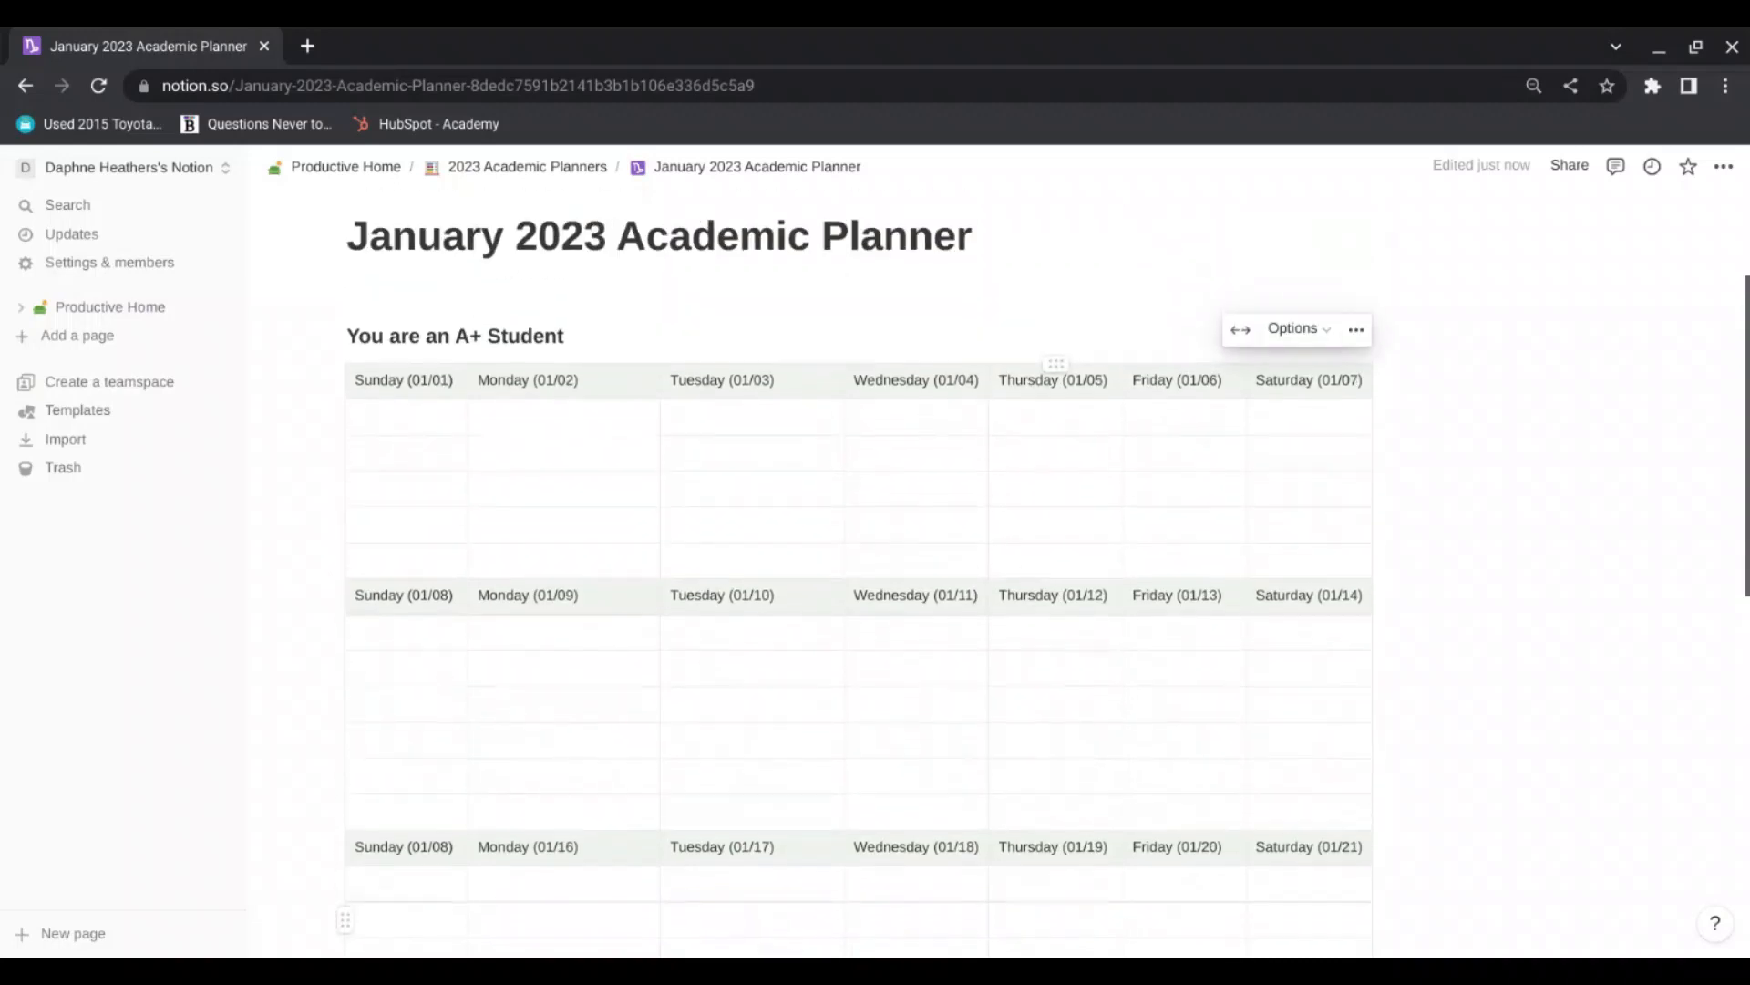
scroll(857, 547, "down", 10)
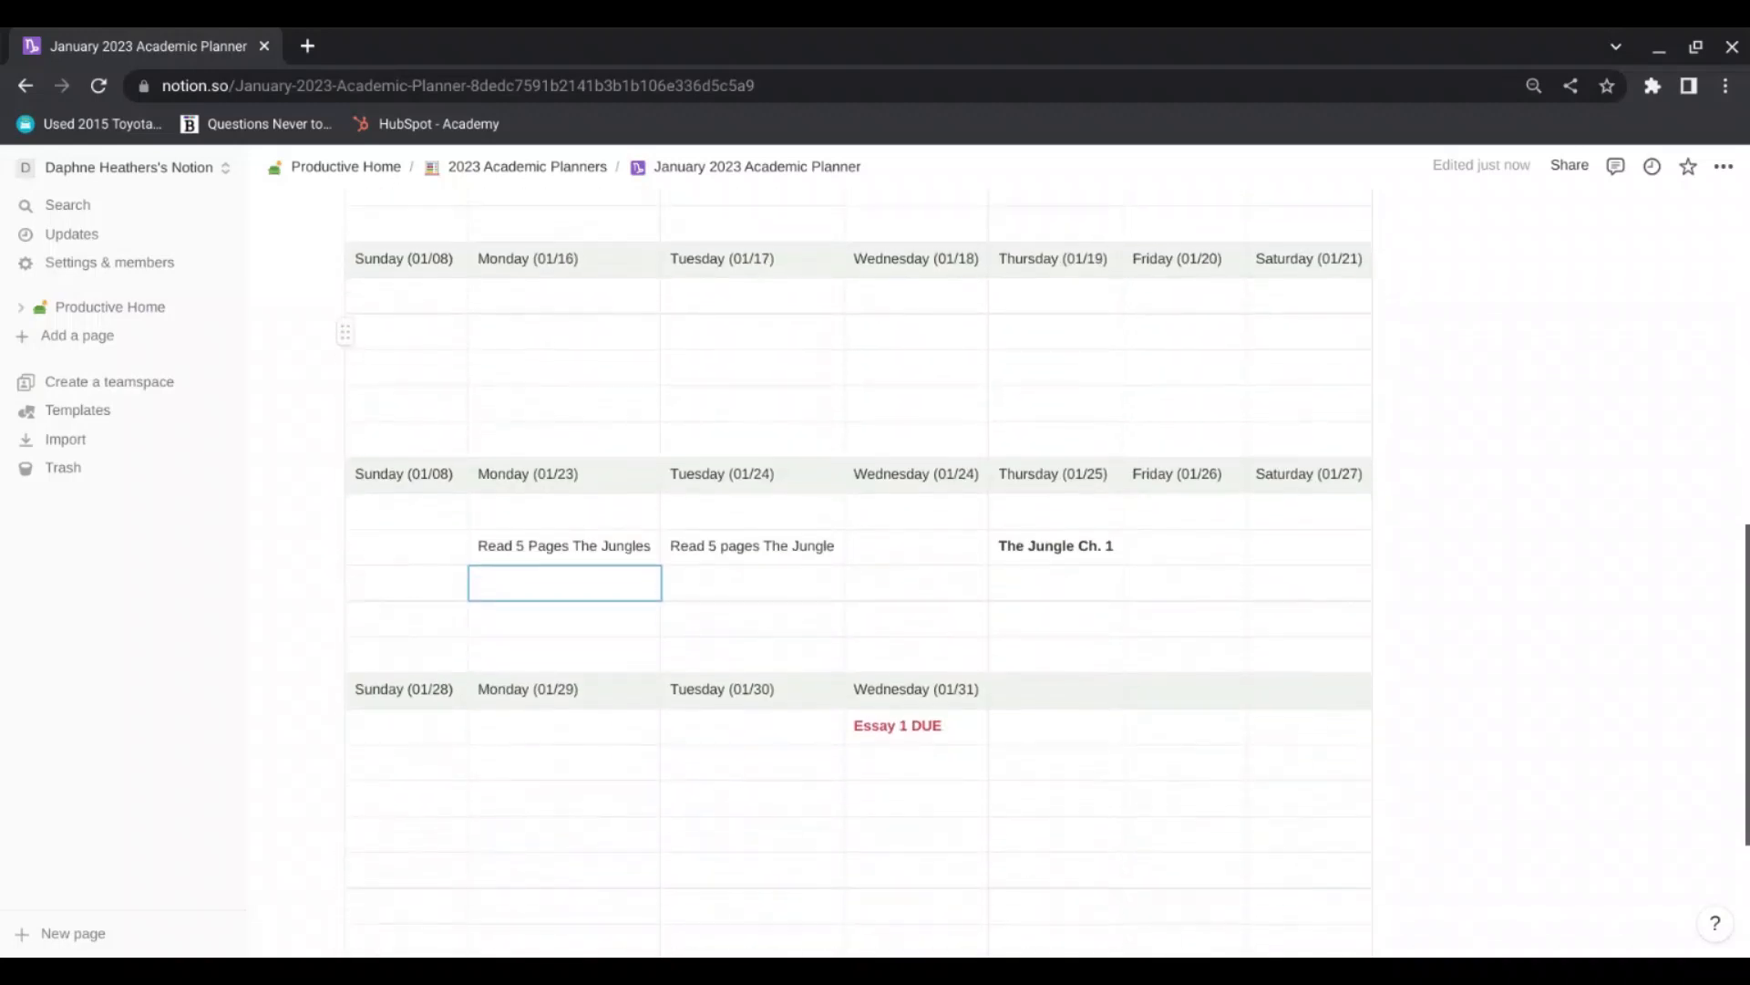
scroll(871, 538, "up", 1)
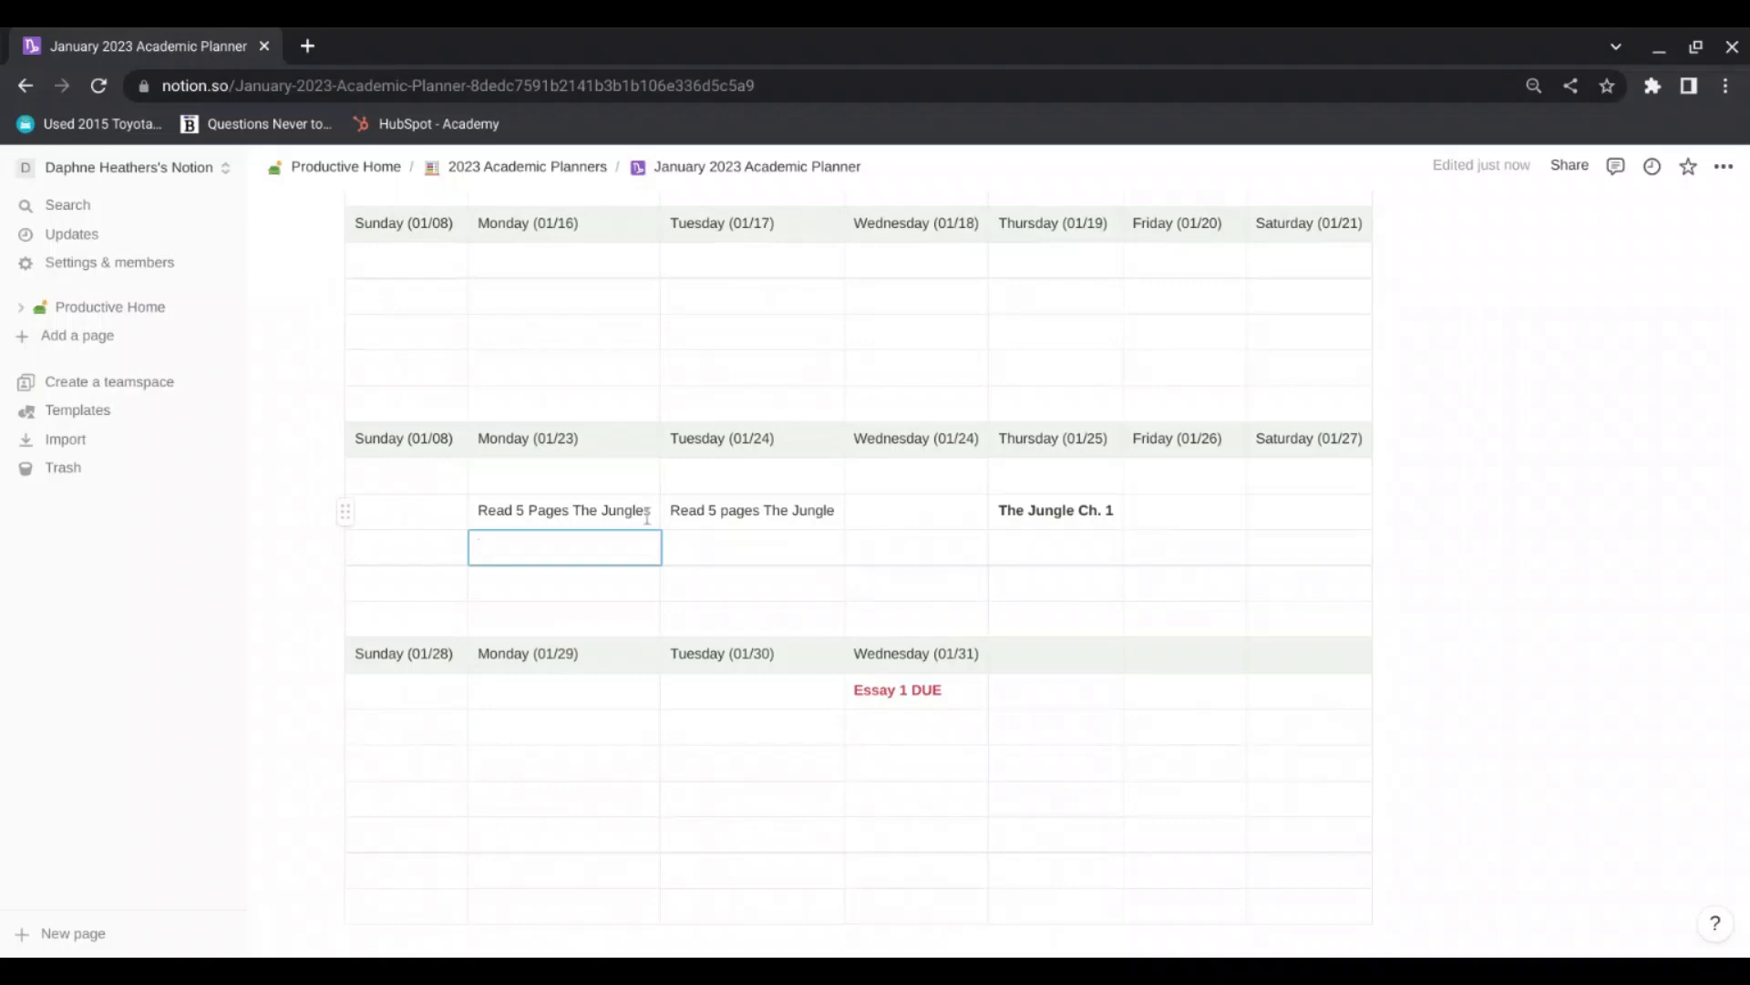
Step: Delete the three reading entries about The Jungle under Monday (01/23), Tuesday (01/24) and Thursday (01/25)
left_click_drag(652, 511, 474, 507)
key("BackSpace")
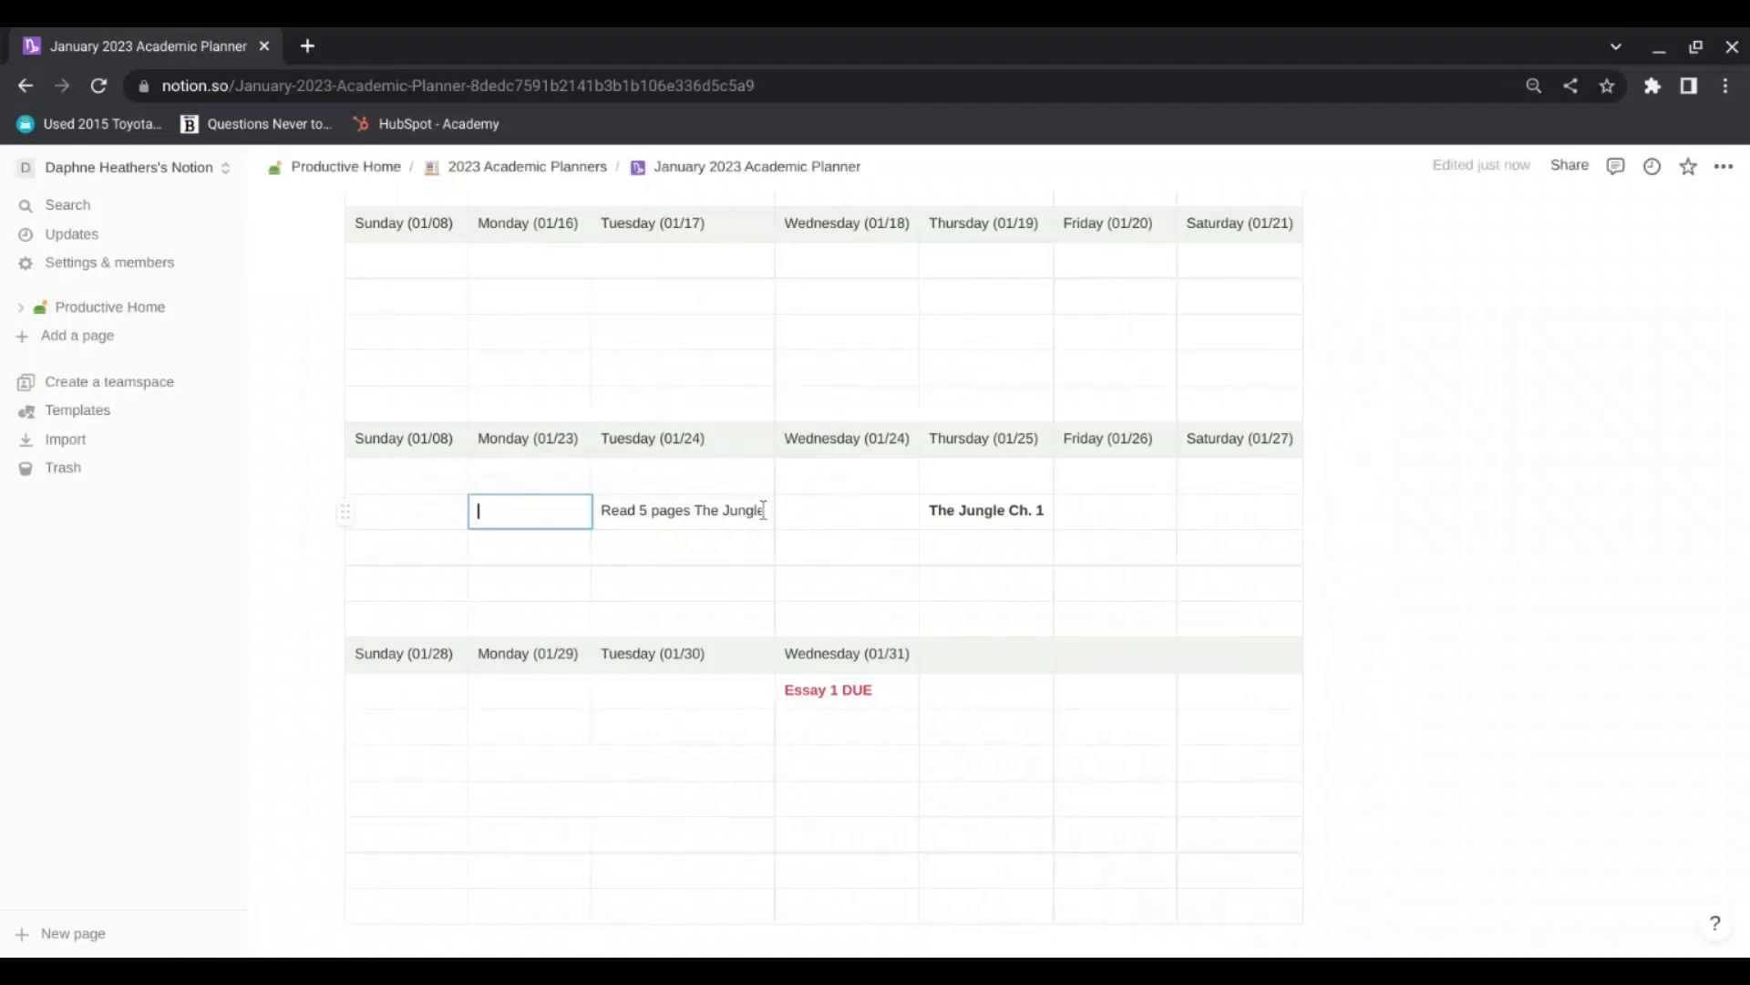
left_click_drag(766, 509, 597, 510)
key("BackSpace")
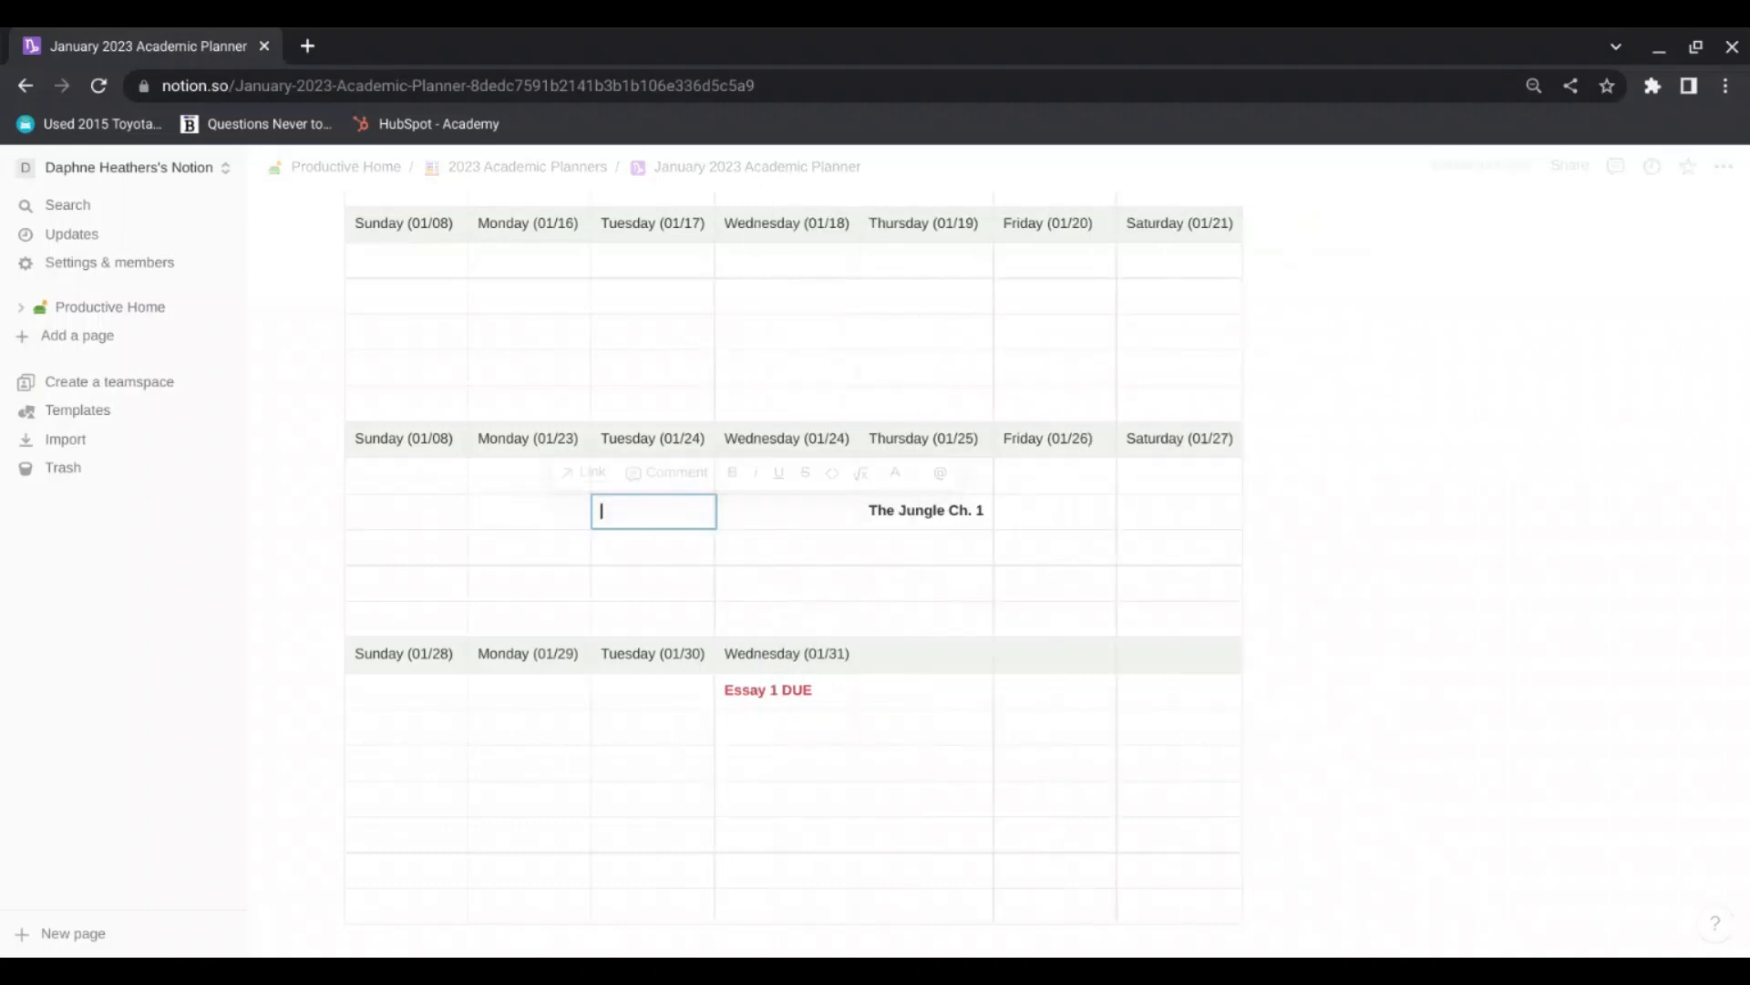
left_click_drag(982, 510, 865, 511)
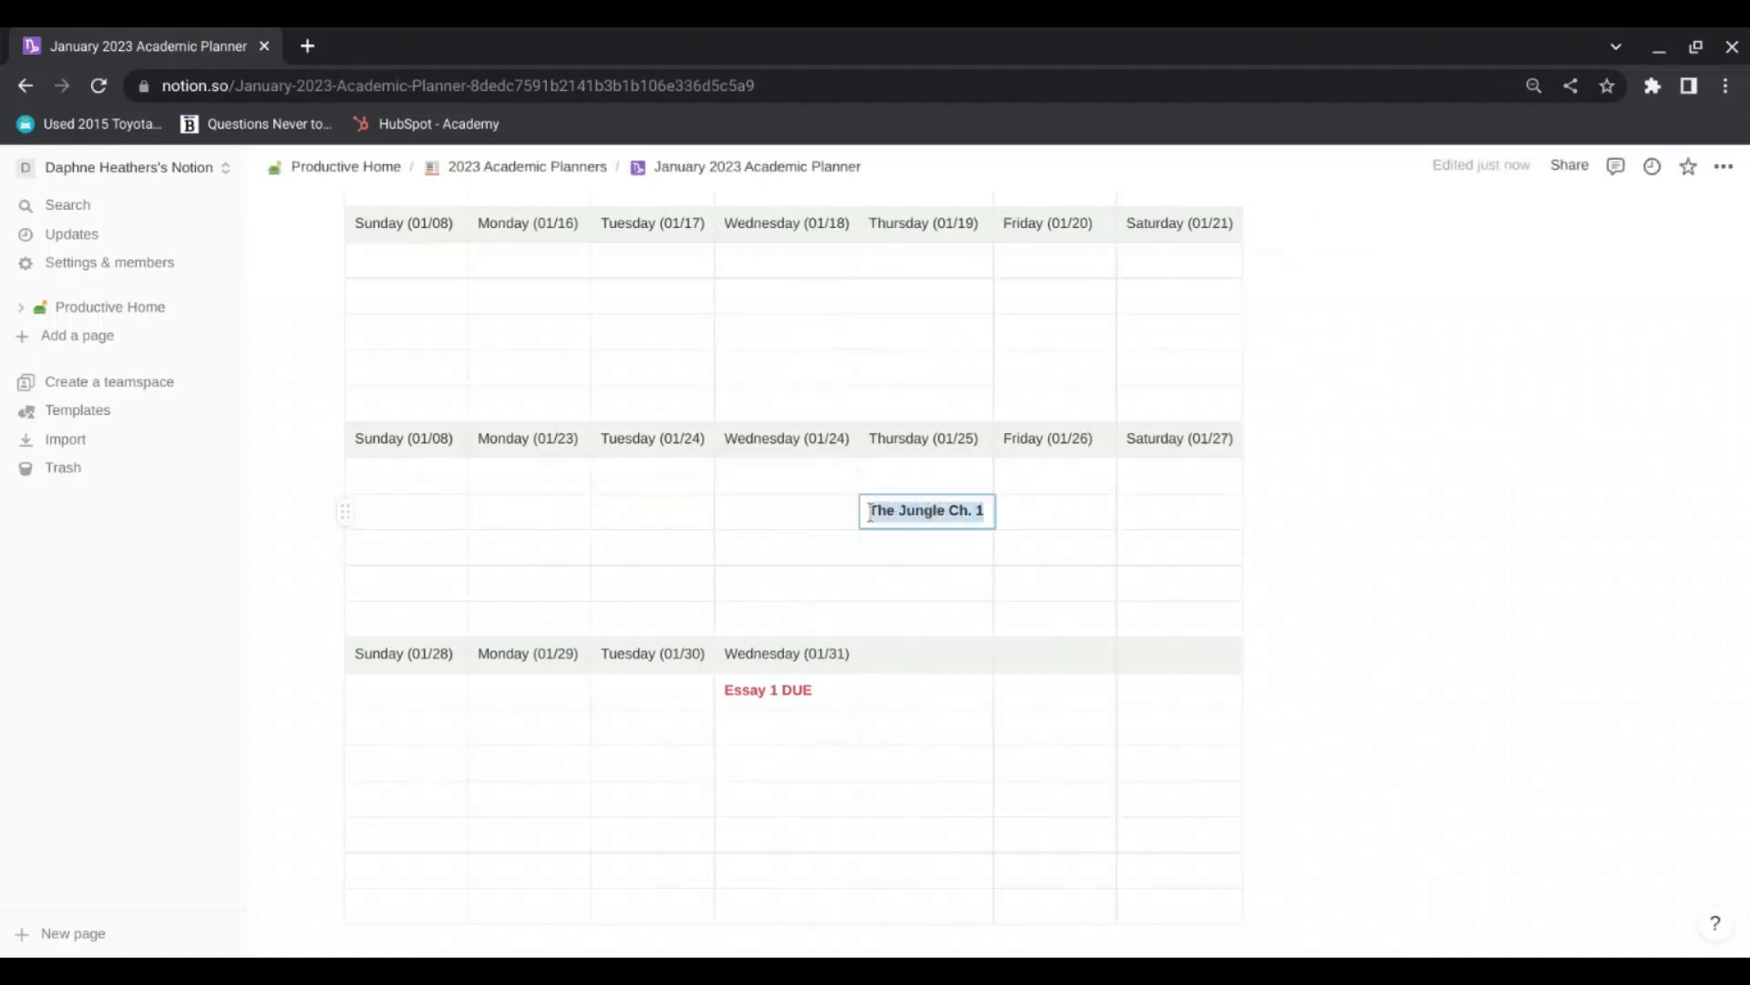
key("BackSpace")
Step: Delete the "Essay 1 DUE" entry below Wednesday (01/31)
left_click_drag(817, 690, 738, 693)
key("BackSpace")
key("BackSpace")
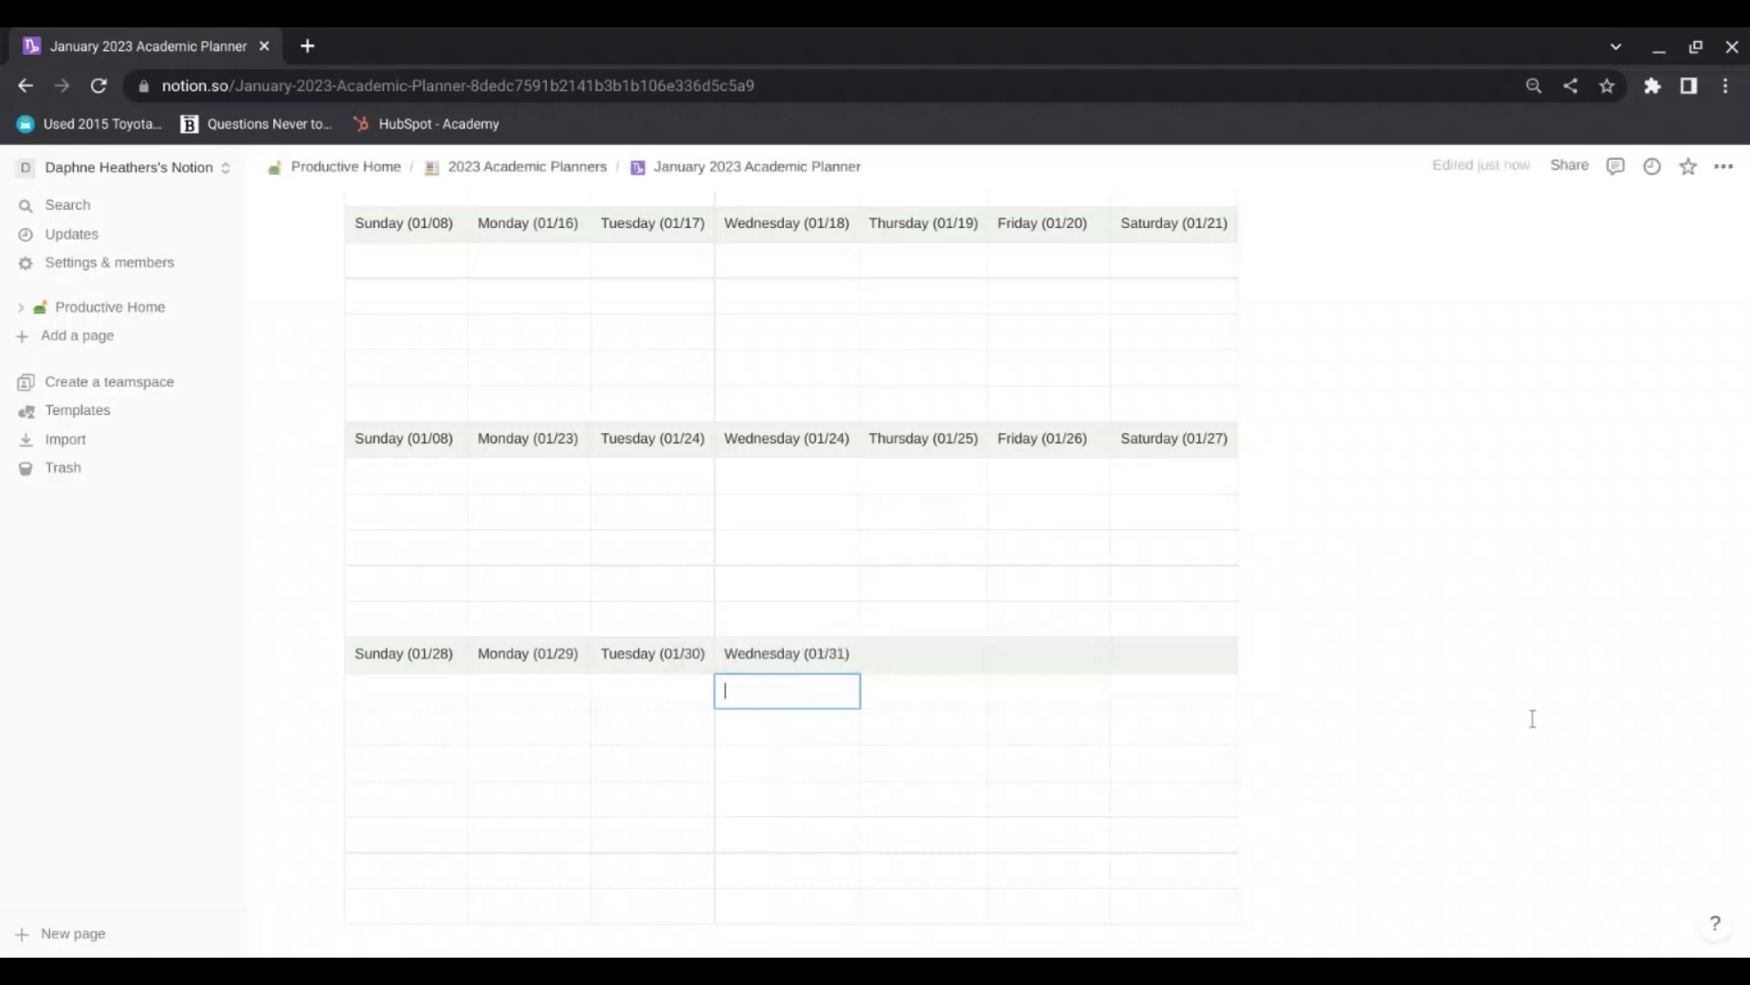
Step: Widen the Tuesday column of the planner table slightly
left_click(1533, 719)
scroll(1533, 719, "up", 8)
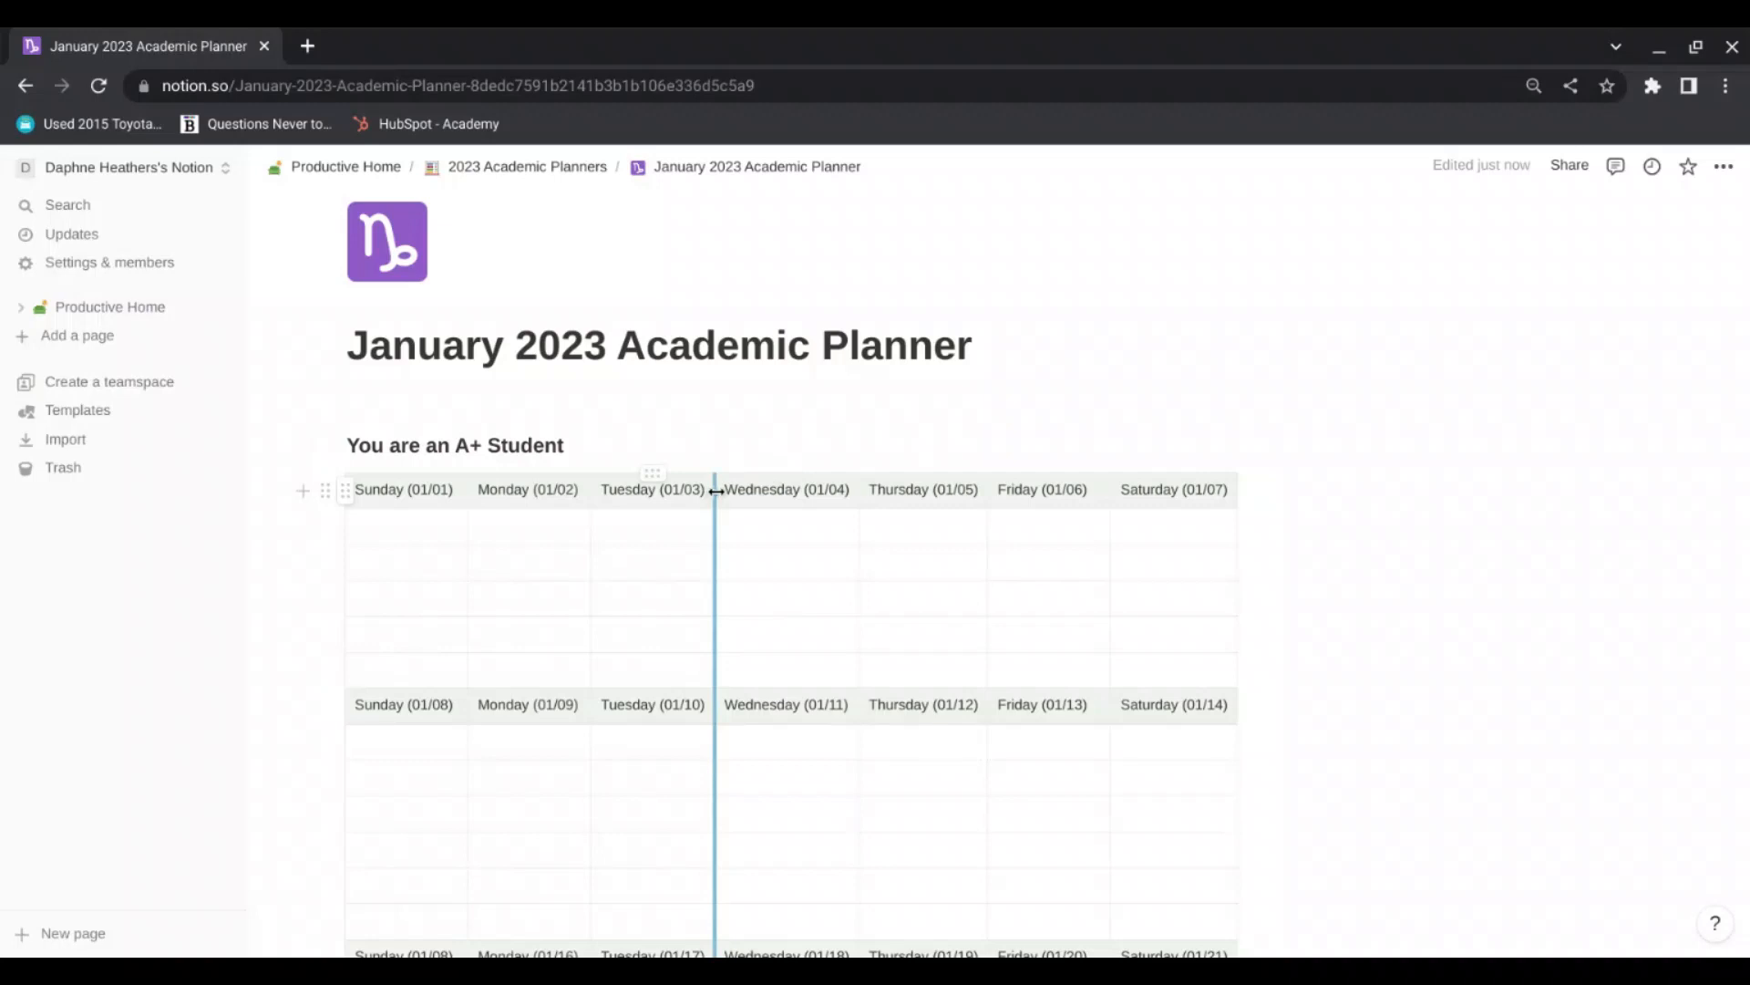
left_click_drag(717, 491, 725, 490)
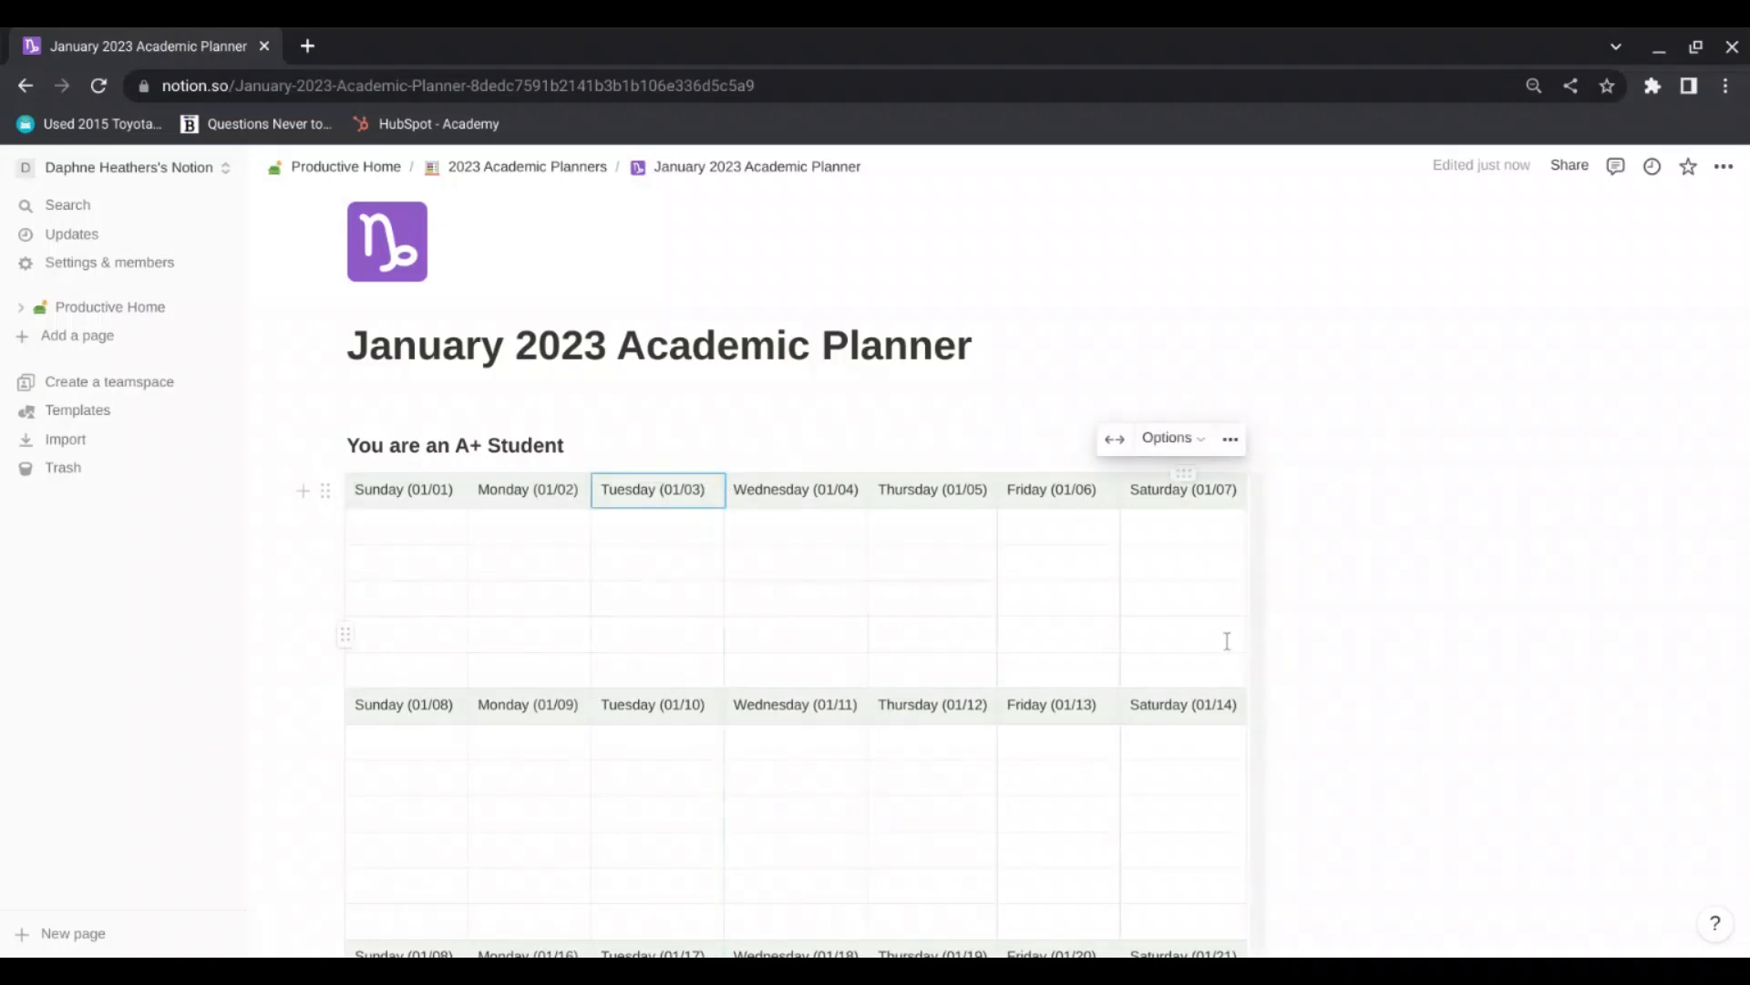
left_click(918, 529)
type("The ")
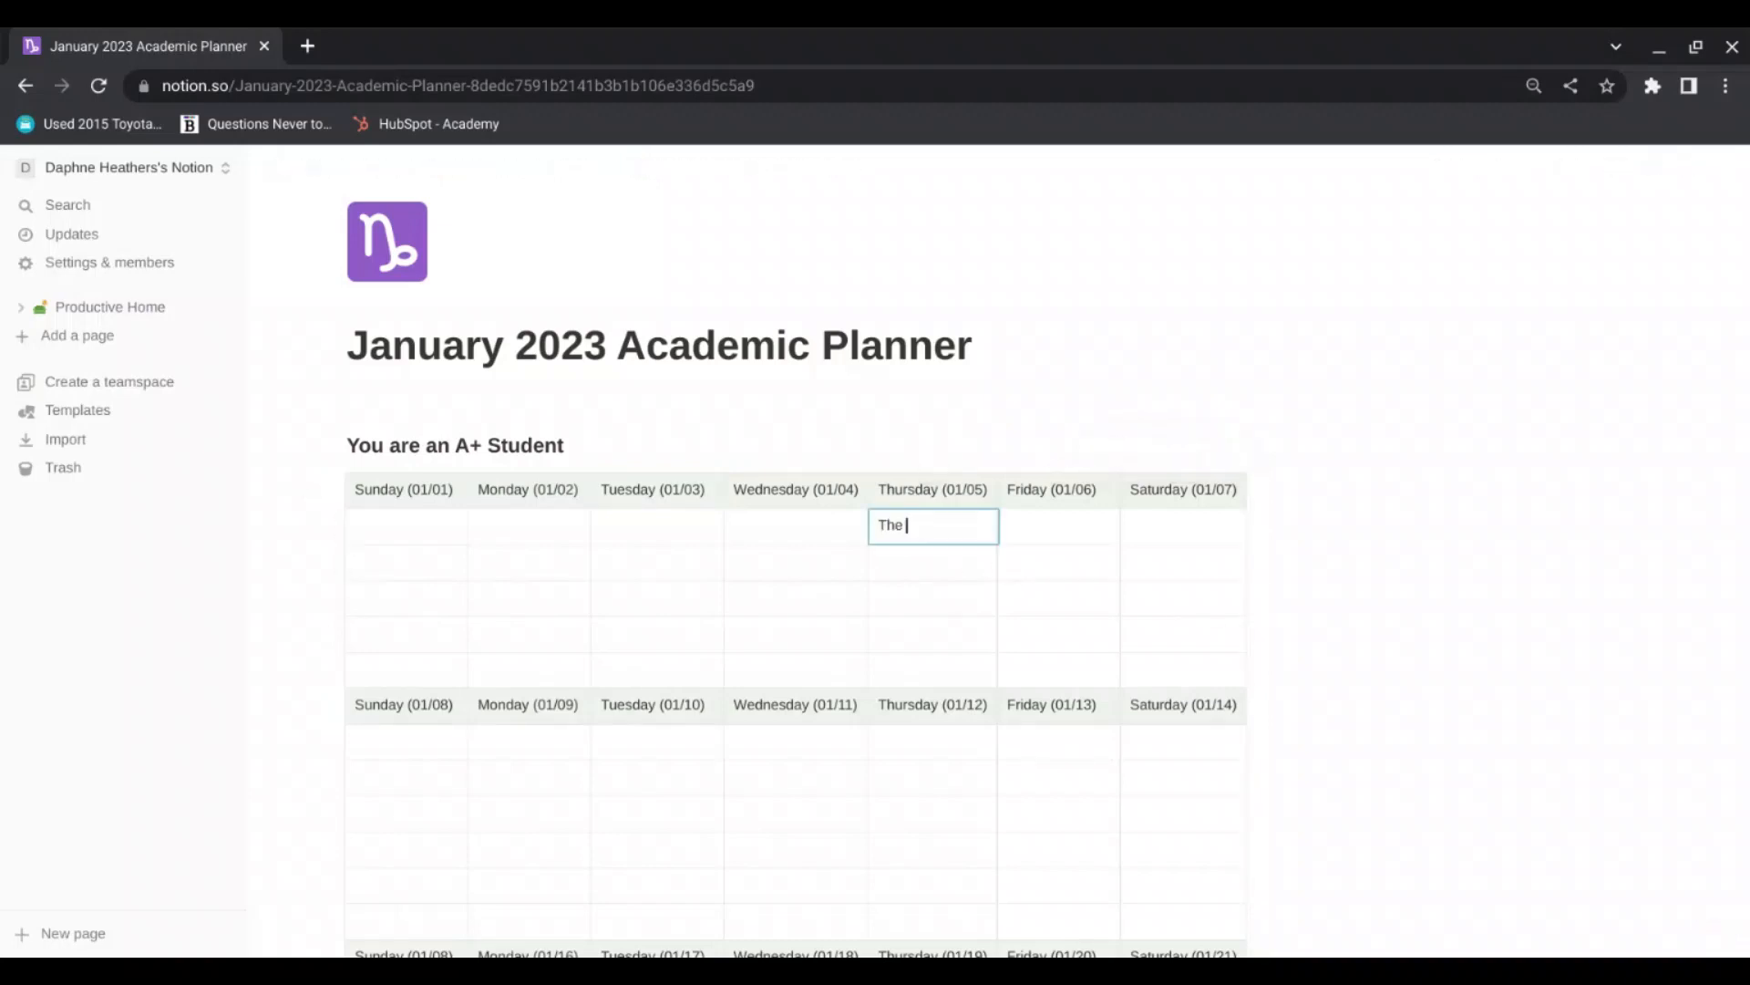
type("Jungle Part 2")
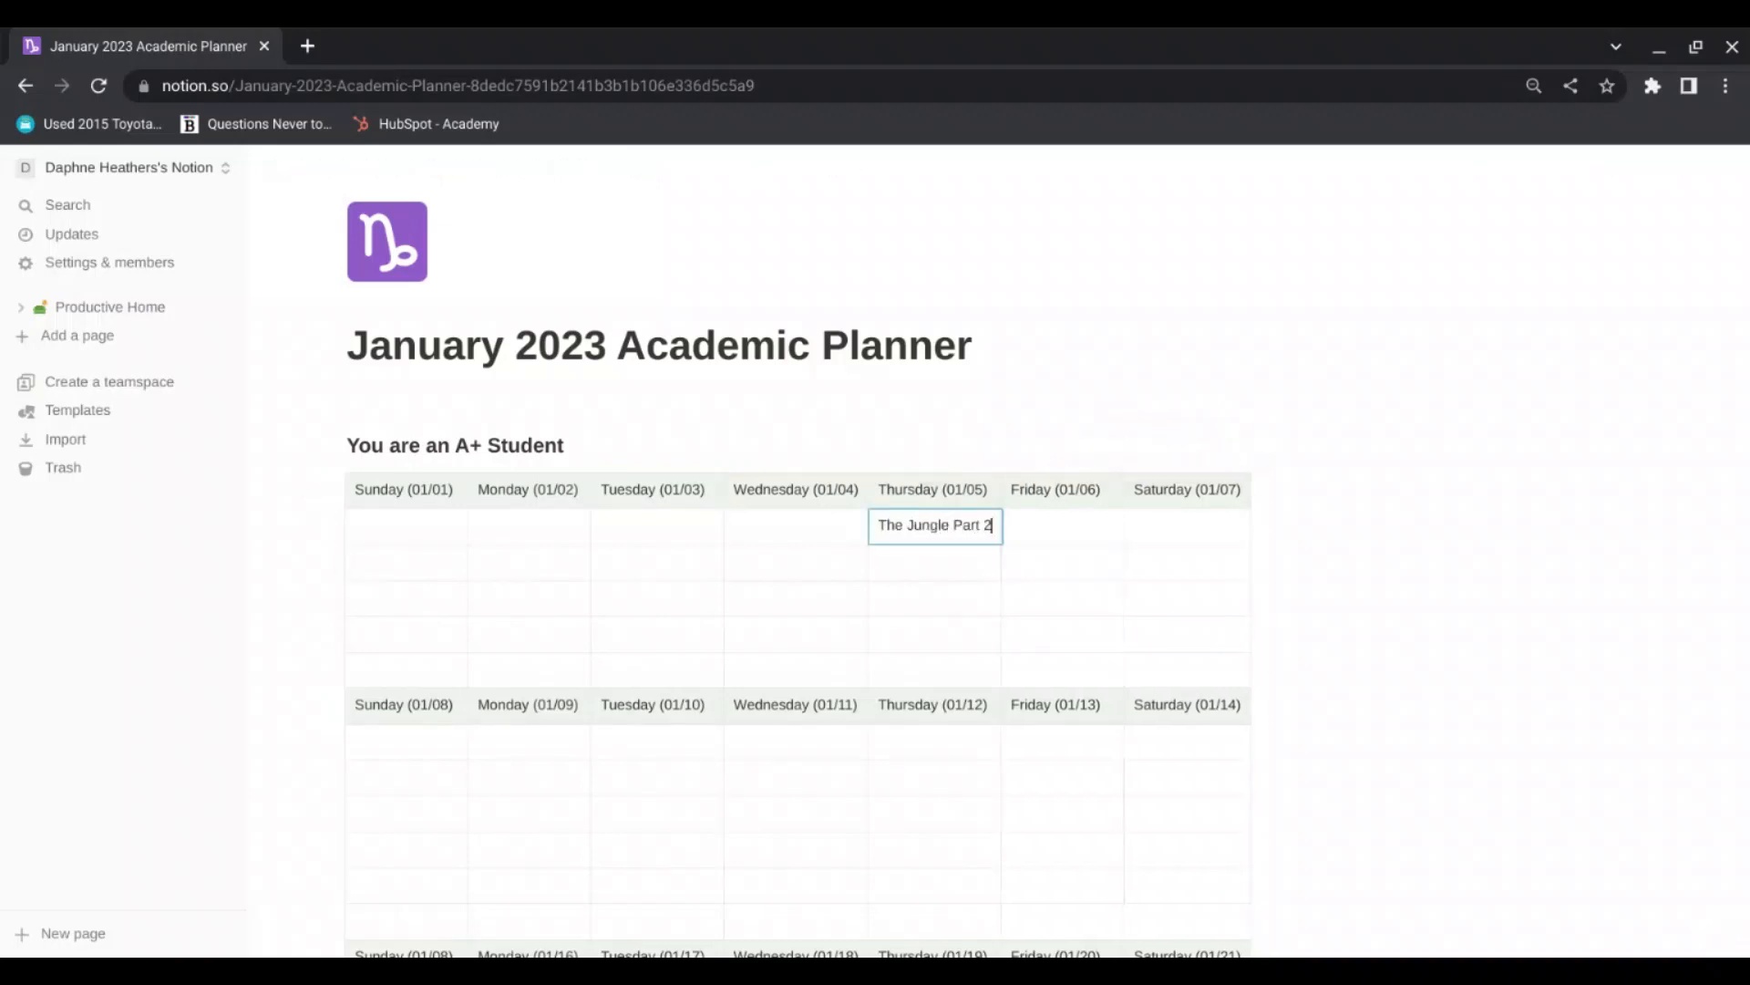
type(" and I h")
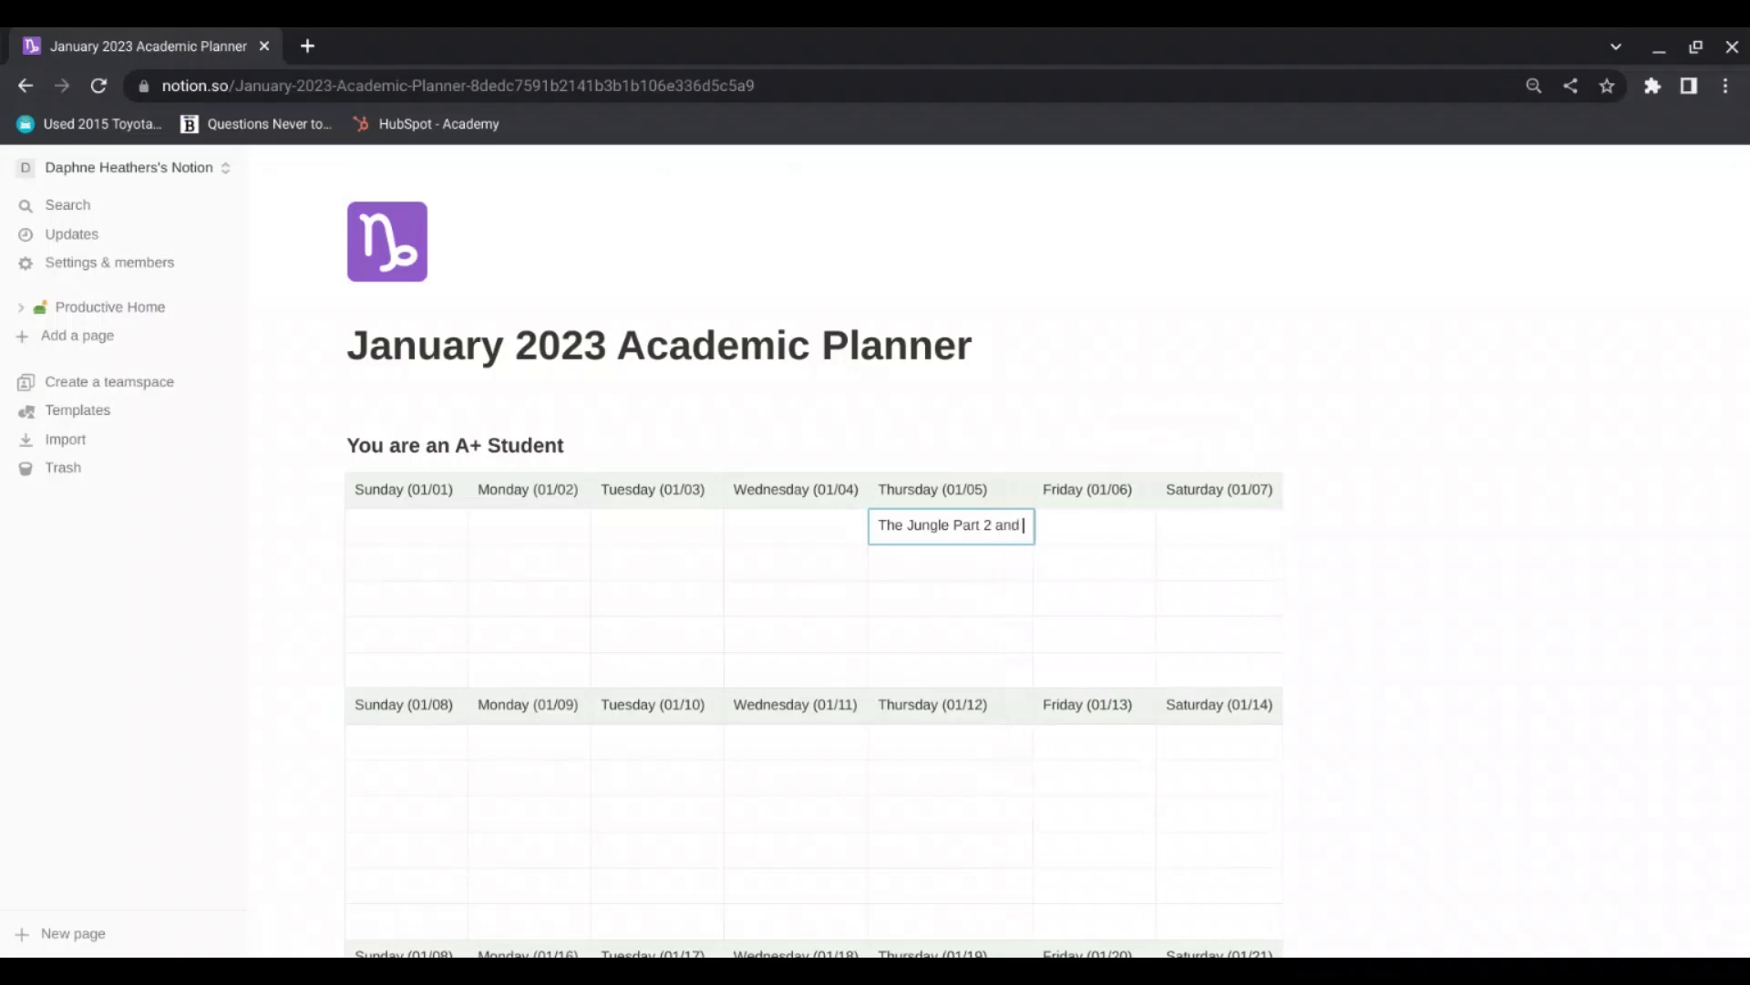
type("ave")
key("BackSpace")
key("BackSpace")
key("BackSpace")
key("BackSpace")
key("BackSpace")
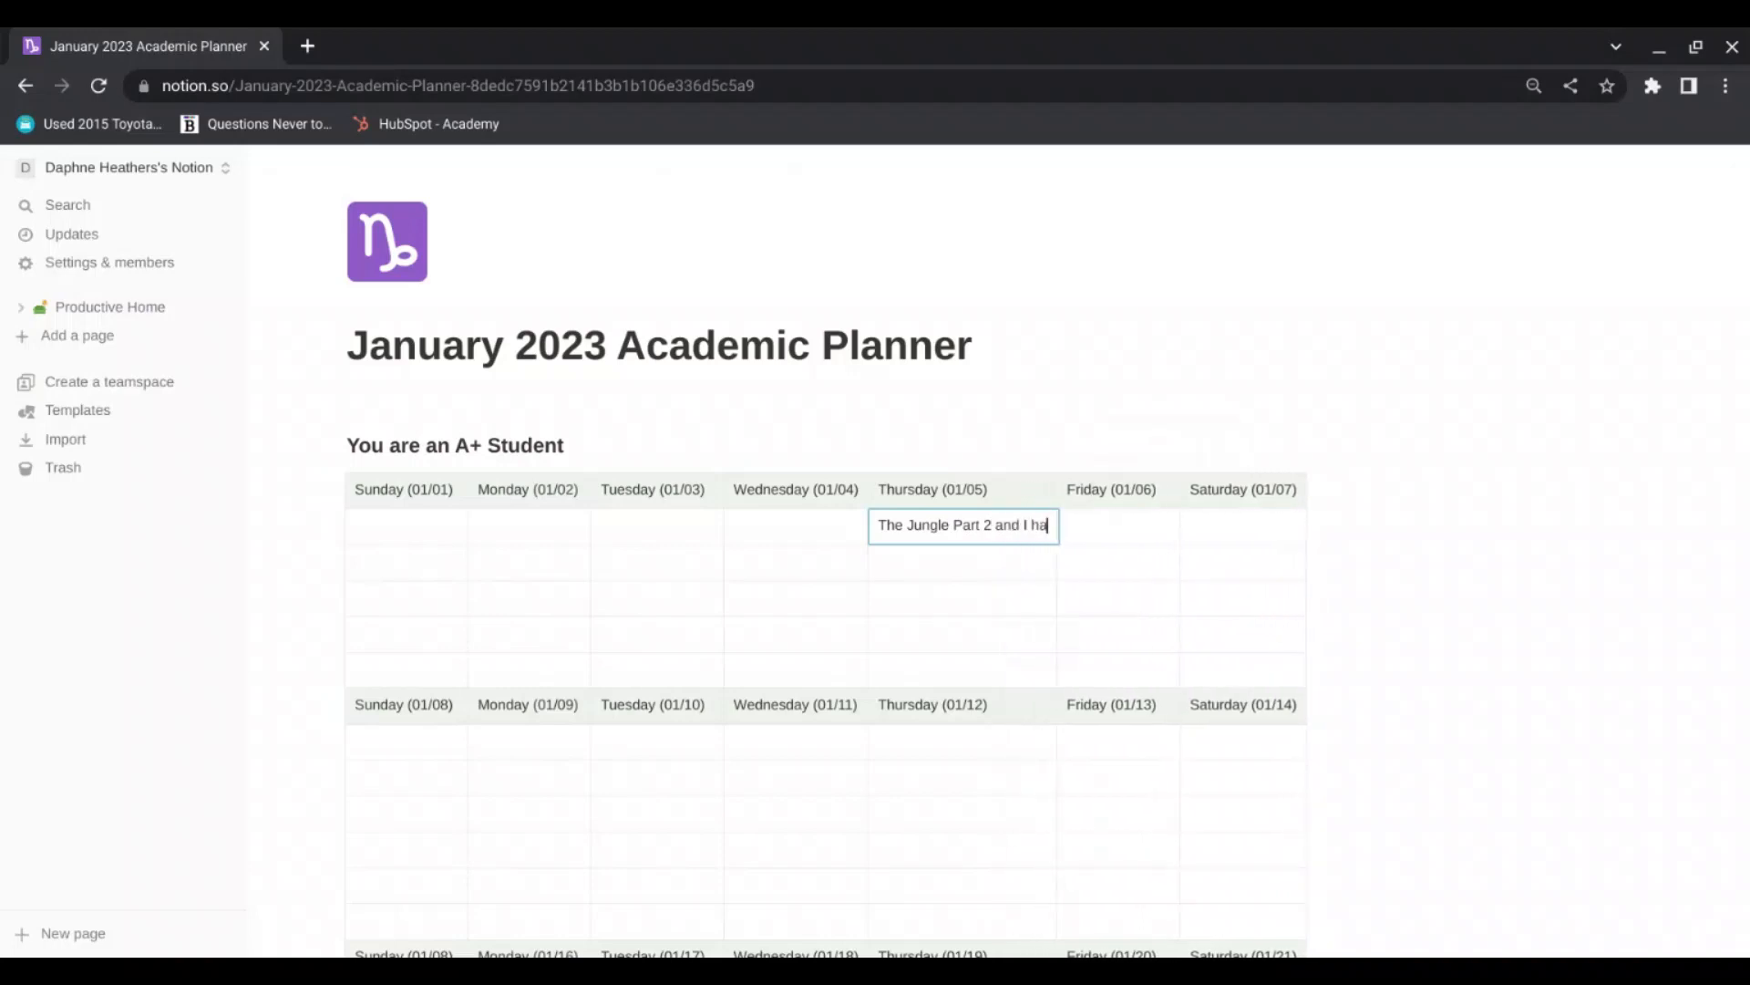
key("BackSpace")
key("BackSpace")
key("BackSpace")
key("BackSpace")
key("BackSpace")
key("BackSpace")
key("BackSpace")
key("BackSpace")
key("BackSpace")
key("BackSpace")
key("BackSpace")
key("BackSpace")
key("BackSpace")
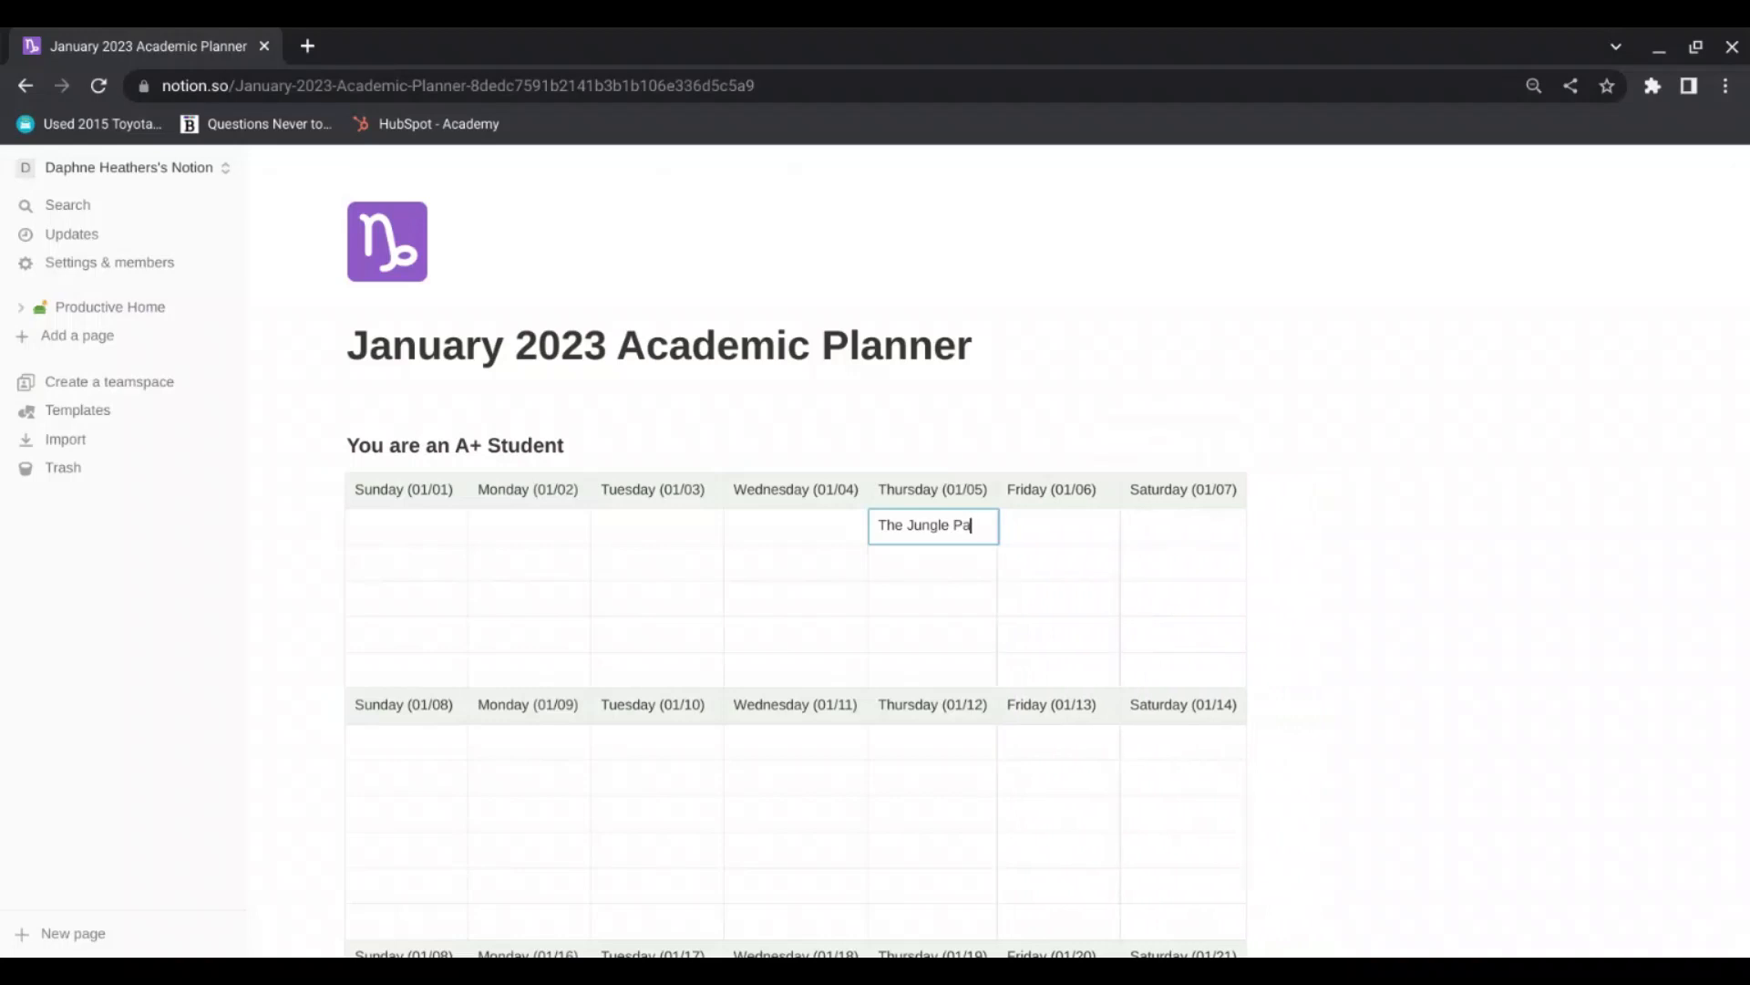
key("BackSpace")
key("BackSpace")
key("BackSpace")
key("BackSpace")
key("BackSpace")
key("BackSpace")
key("BackSpace")
key("BackSpace")
key("BackSpace")
key("BackSpace")
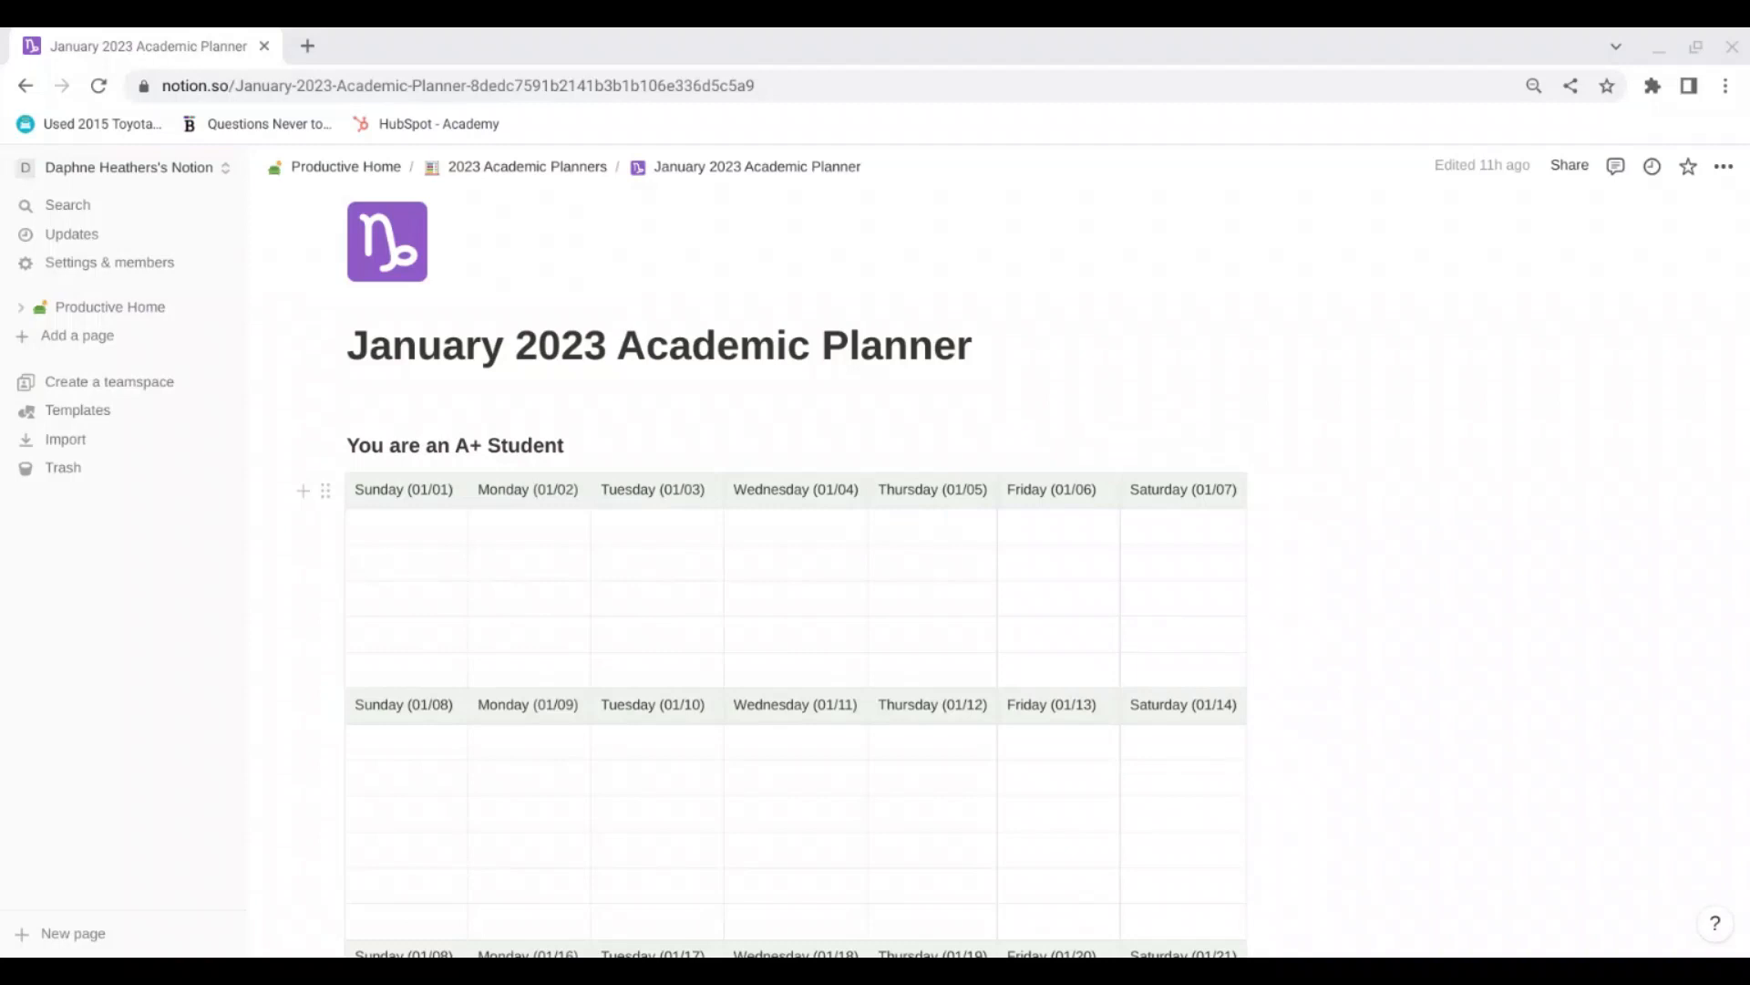
Step: Enter "Read 5 pages of book" in the cell directly below Wednesday (01/04)
left_click(905, 37)
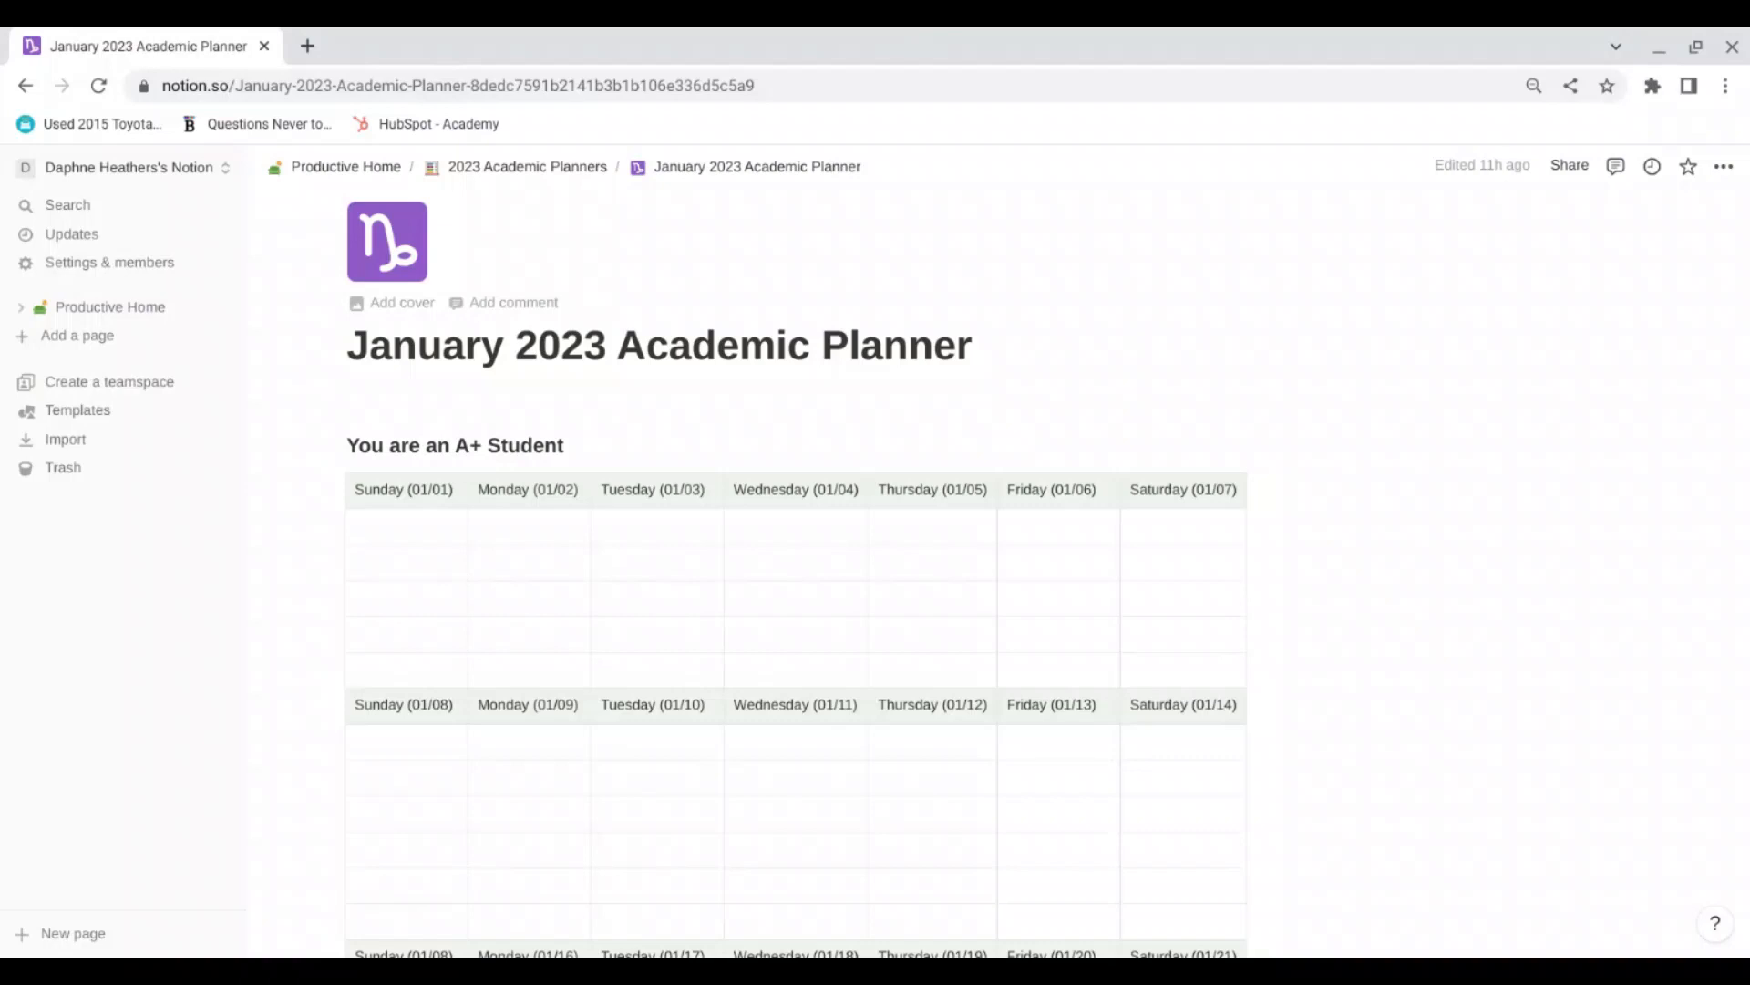
left_click(784, 524)
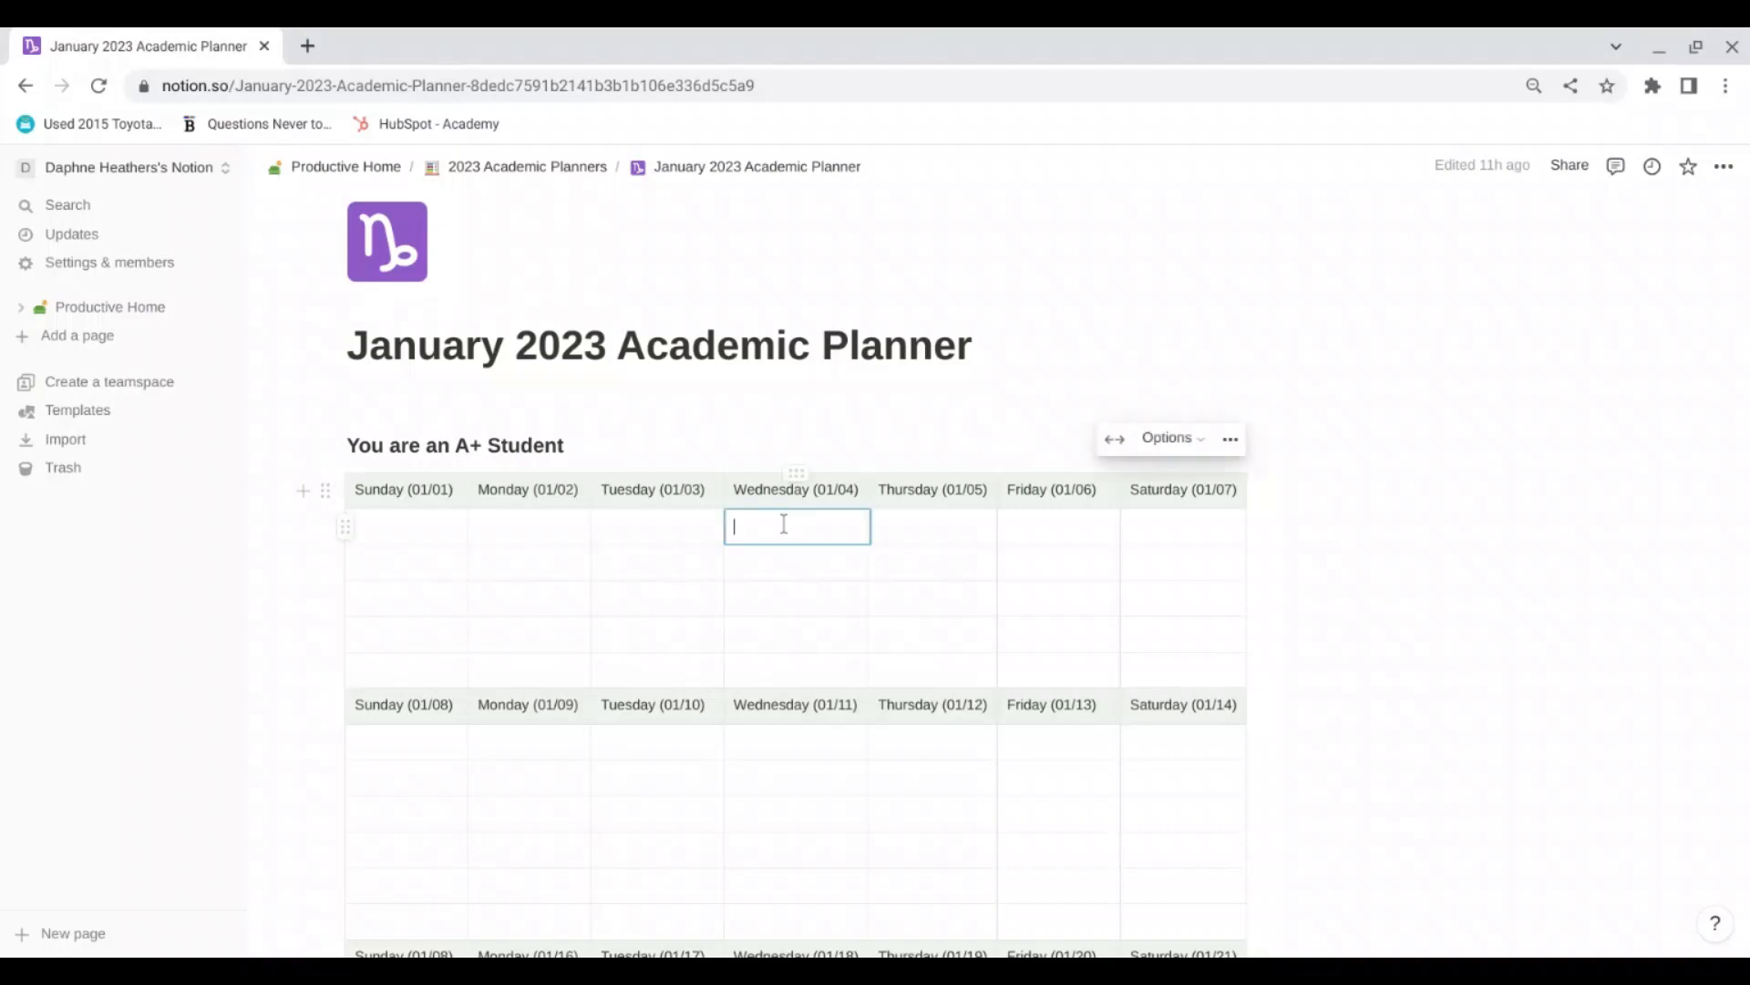
type("Re")
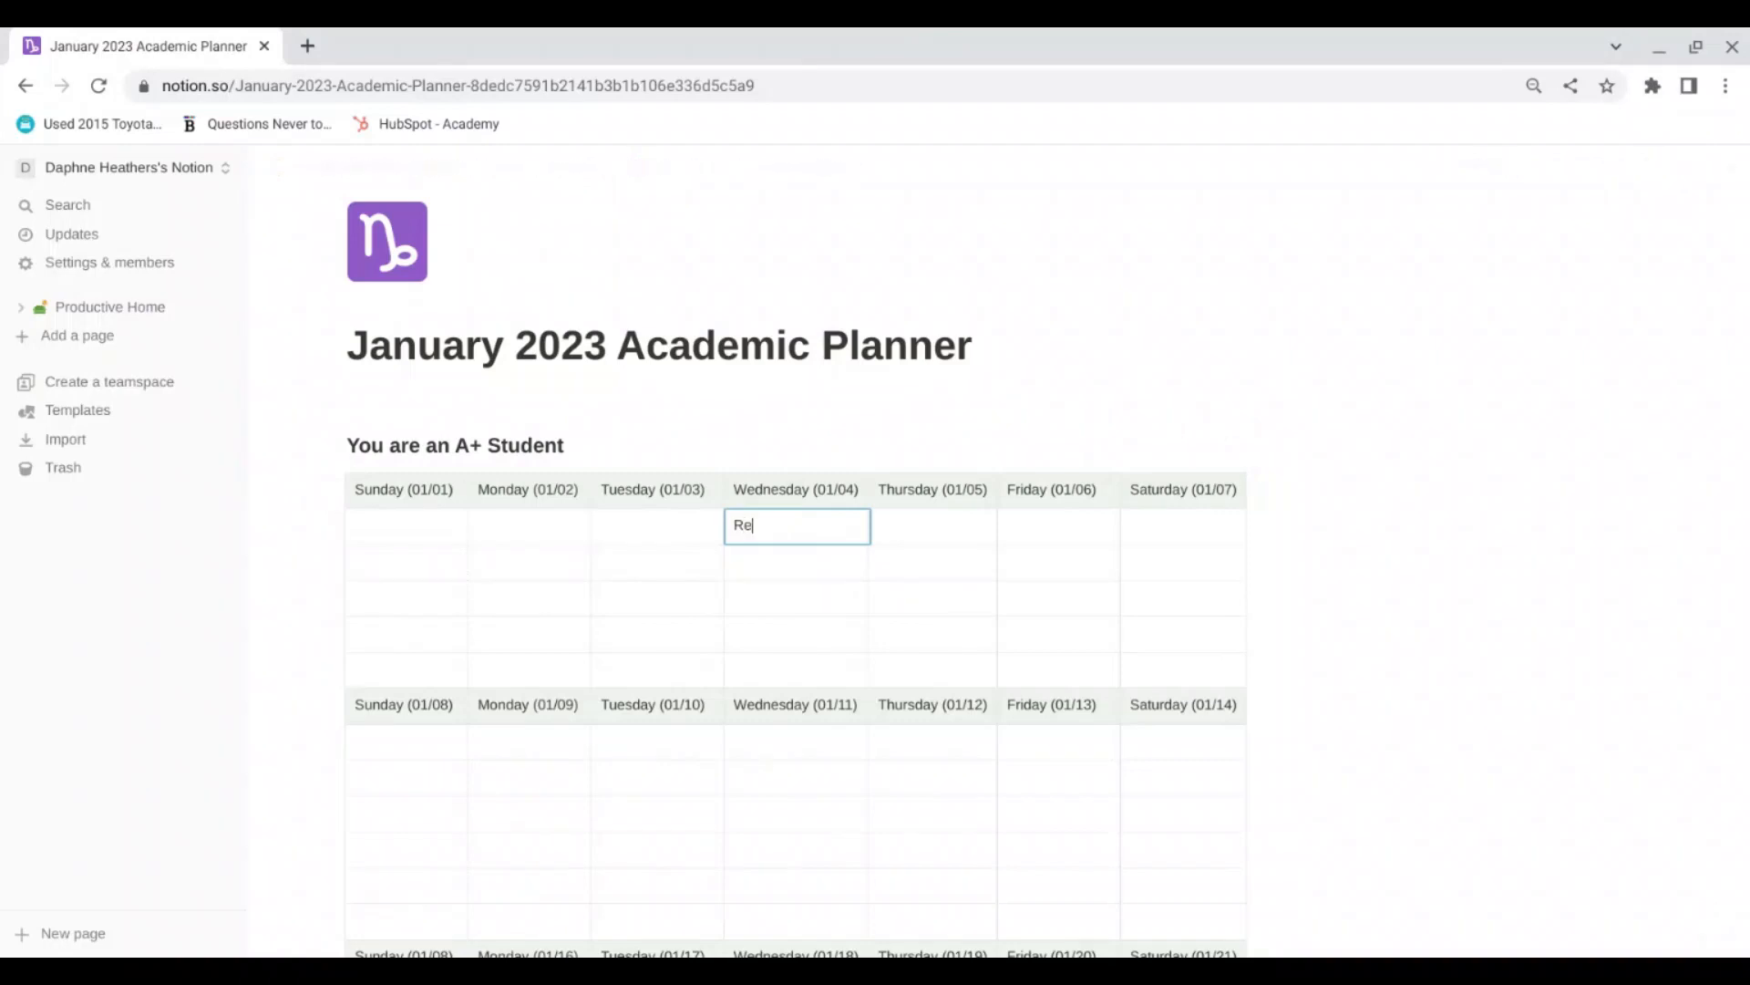
type("ad 5 pages of book")
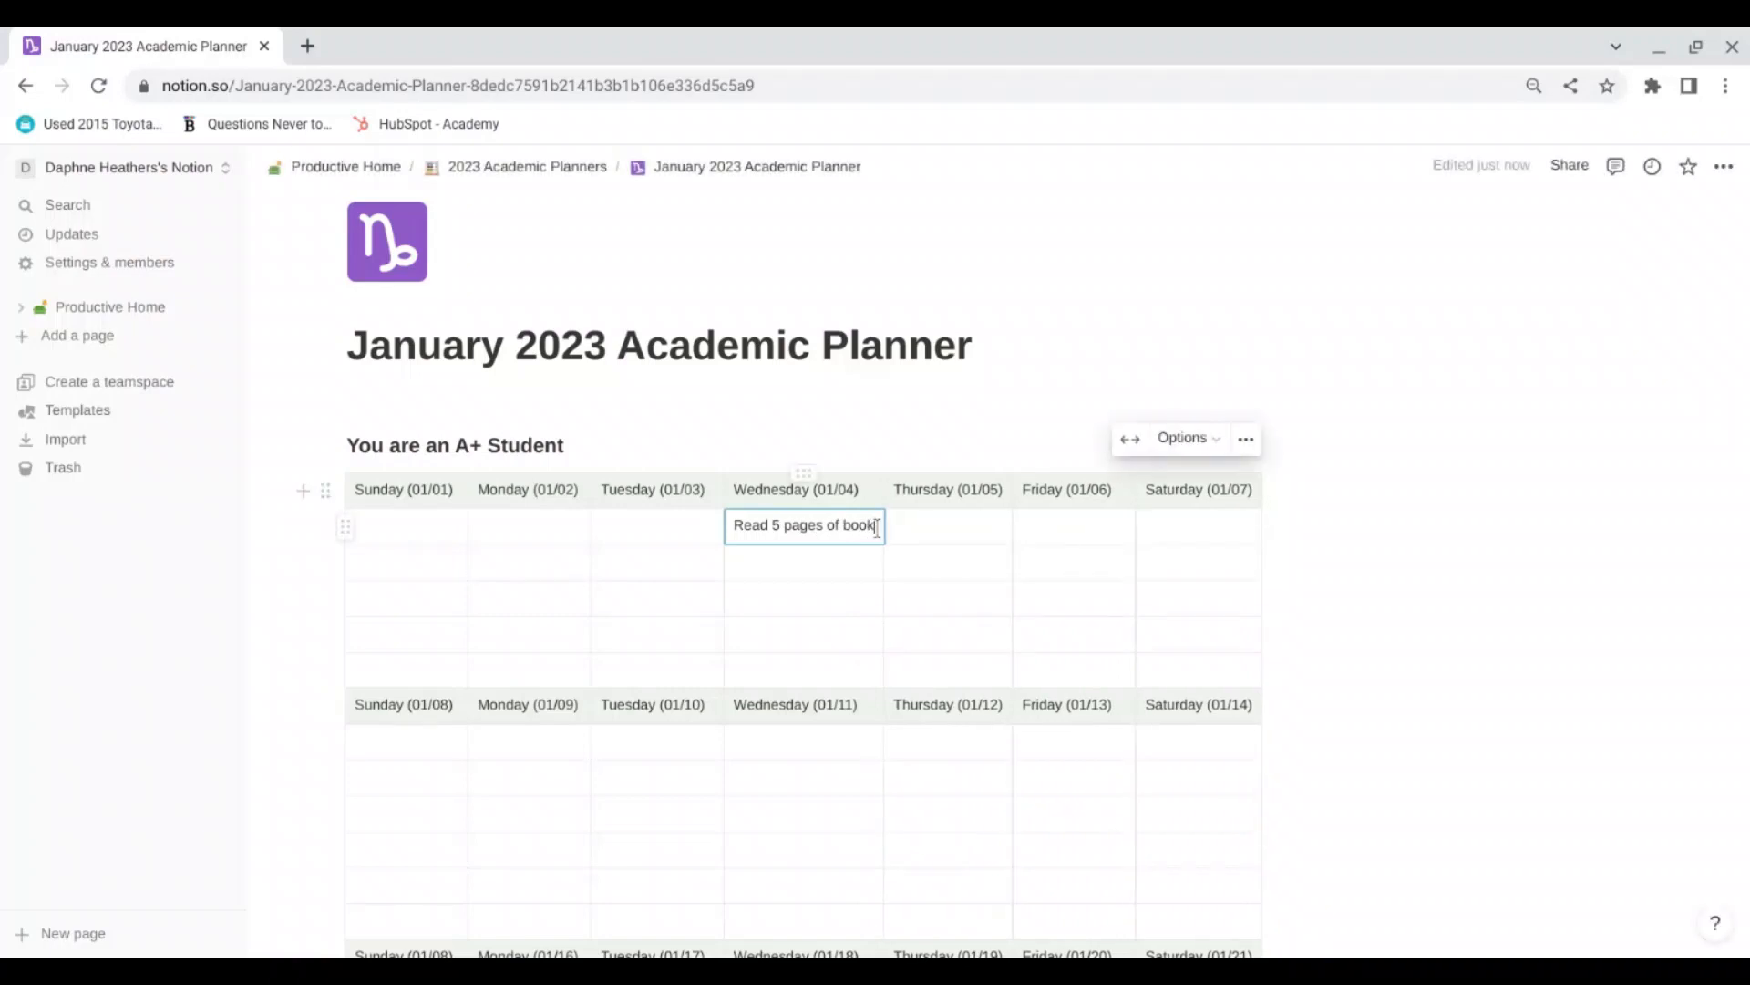
Step: Apply strikethrough to the "Read 5 pages of book" text to mark the task as done
left_click_drag(878, 527, 734, 522)
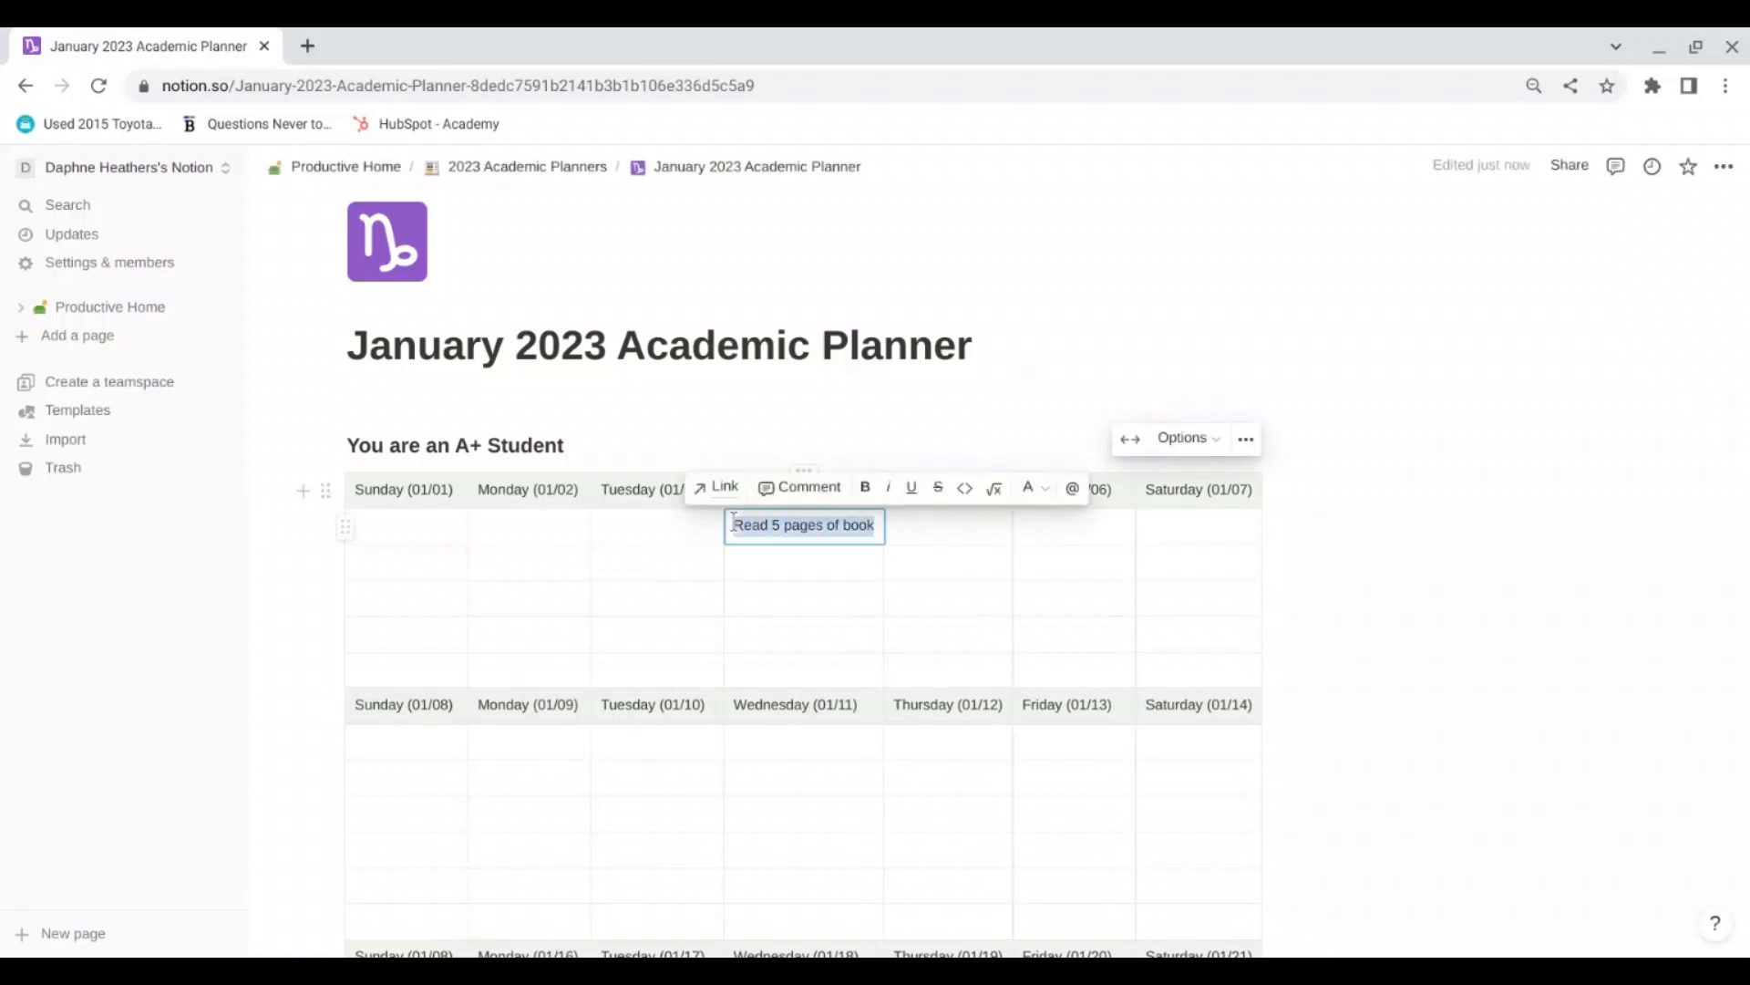
left_click(940, 490)
left_click(903, 527)
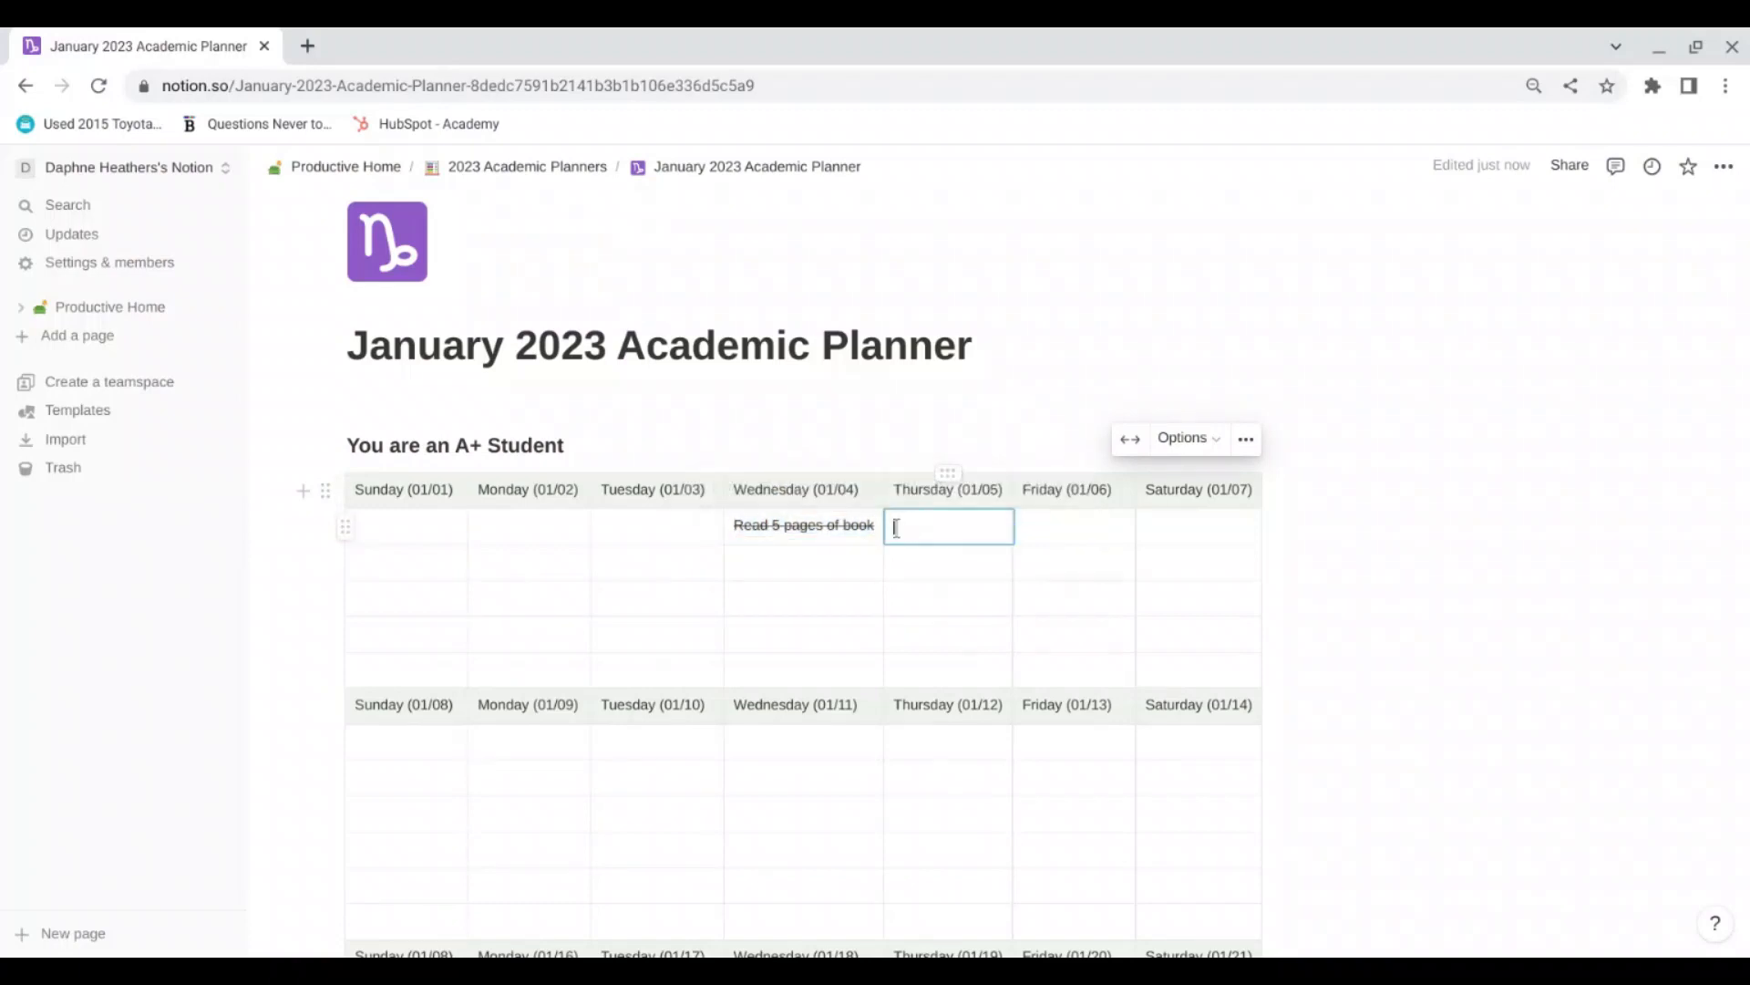
Step: Clear the crossed-out reading task from the cell below Wednesday (01/04) and leave the table
left_click(877, 529)
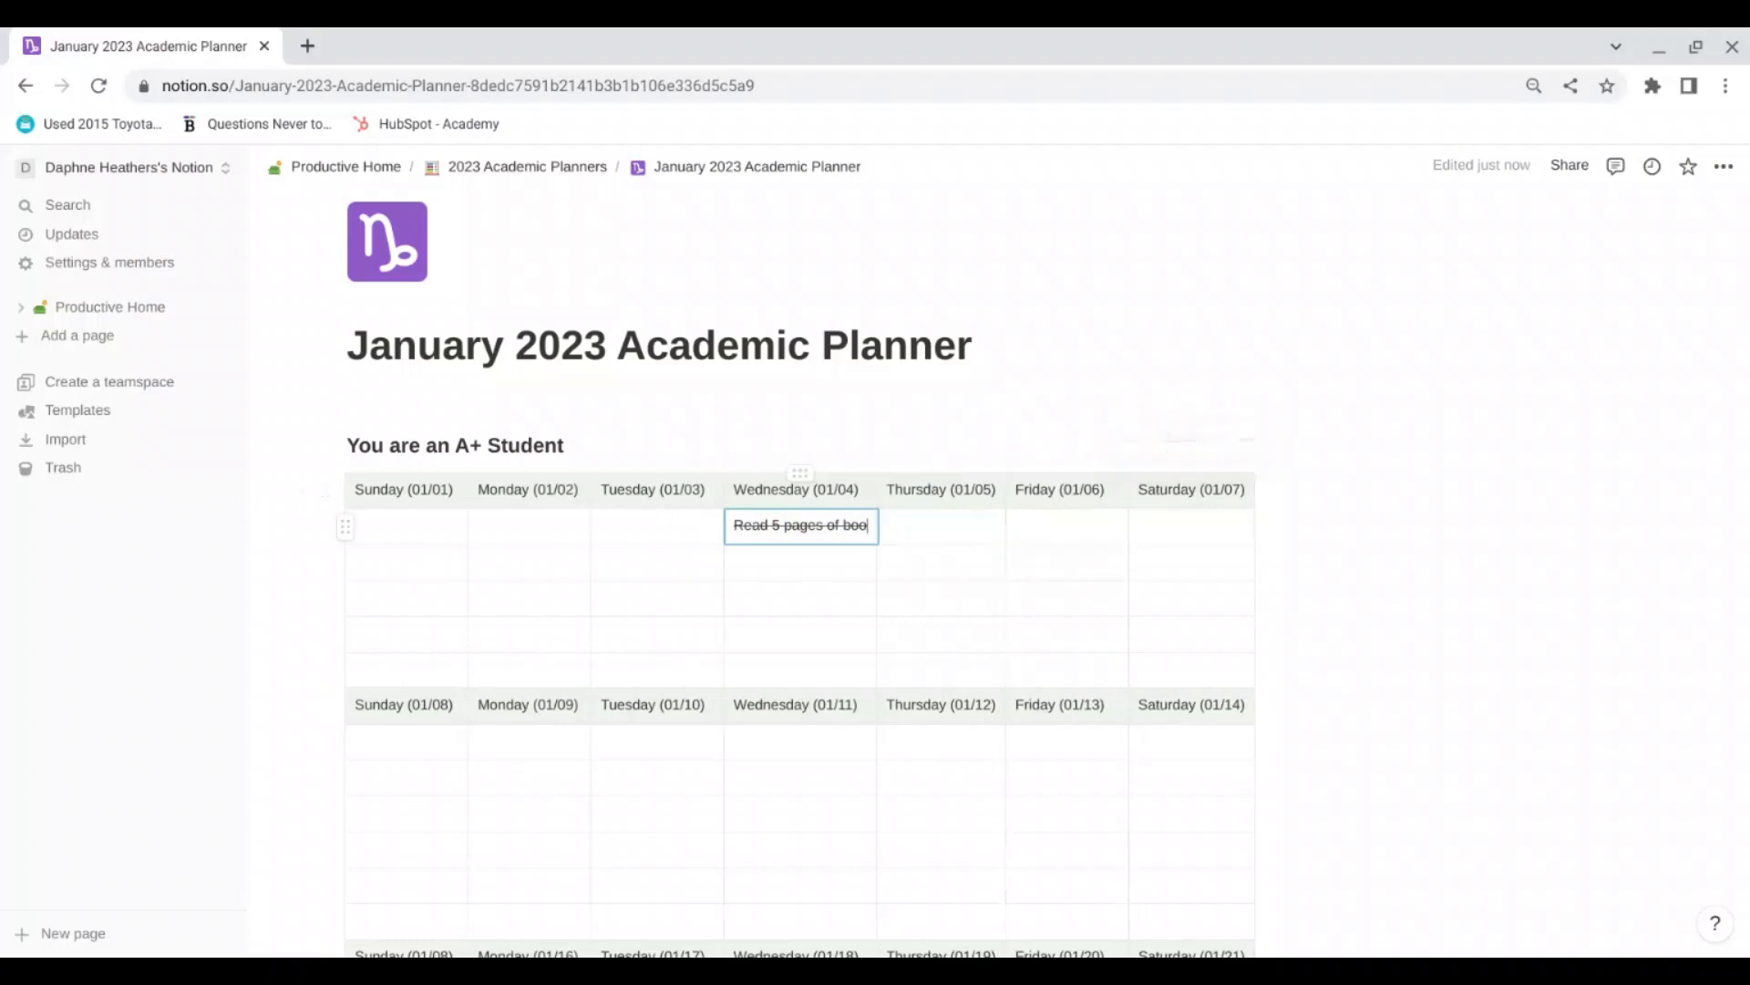
key("BackSpace")
key("BackSpace")
key("BackSpace")
key("BackSpace")
key("BackSpace")
key("BackSpace")
key("BackSpace")
key("BackSpace")
key("BackSpace")
key("BackSpace")
key("BackSpace")
key("BackSpace")
key("BackSpace")
key("BackSpace")
key("BackSpace")
key("BackSpace")
key("BackSpace")
key("BackSpace")
key("BackSpace")
key("BackSpace")
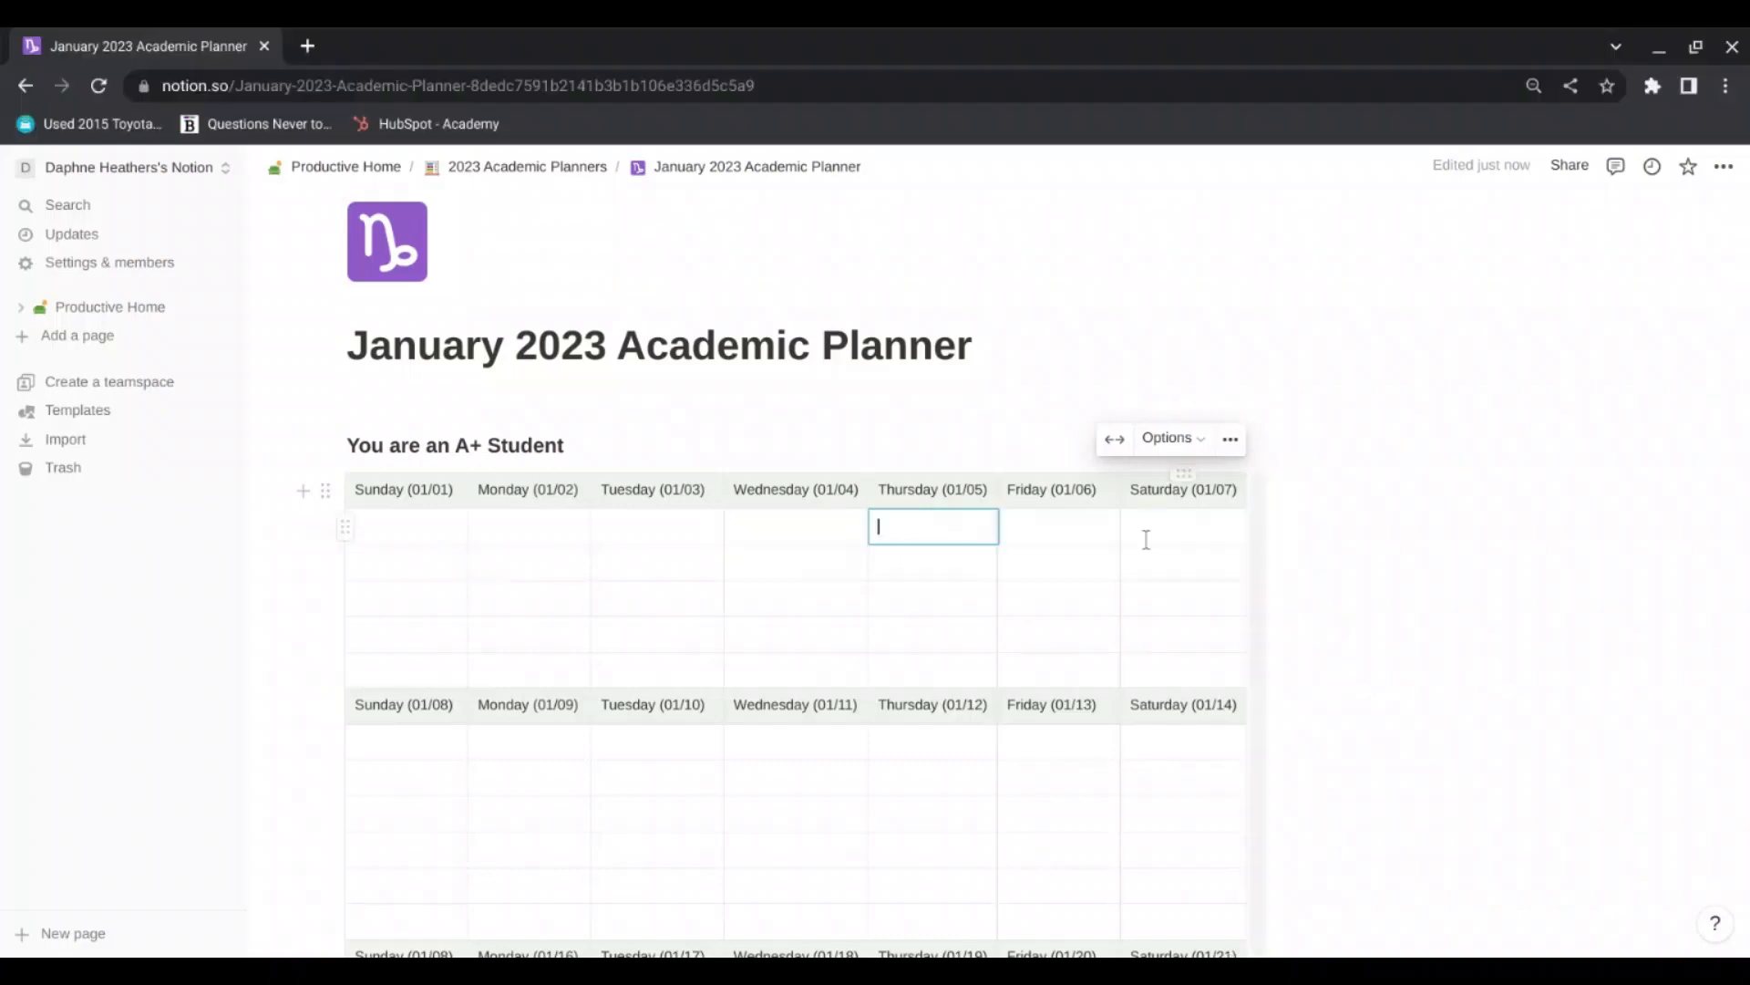
left_click(1150, 538)
left_click(1605, 526)
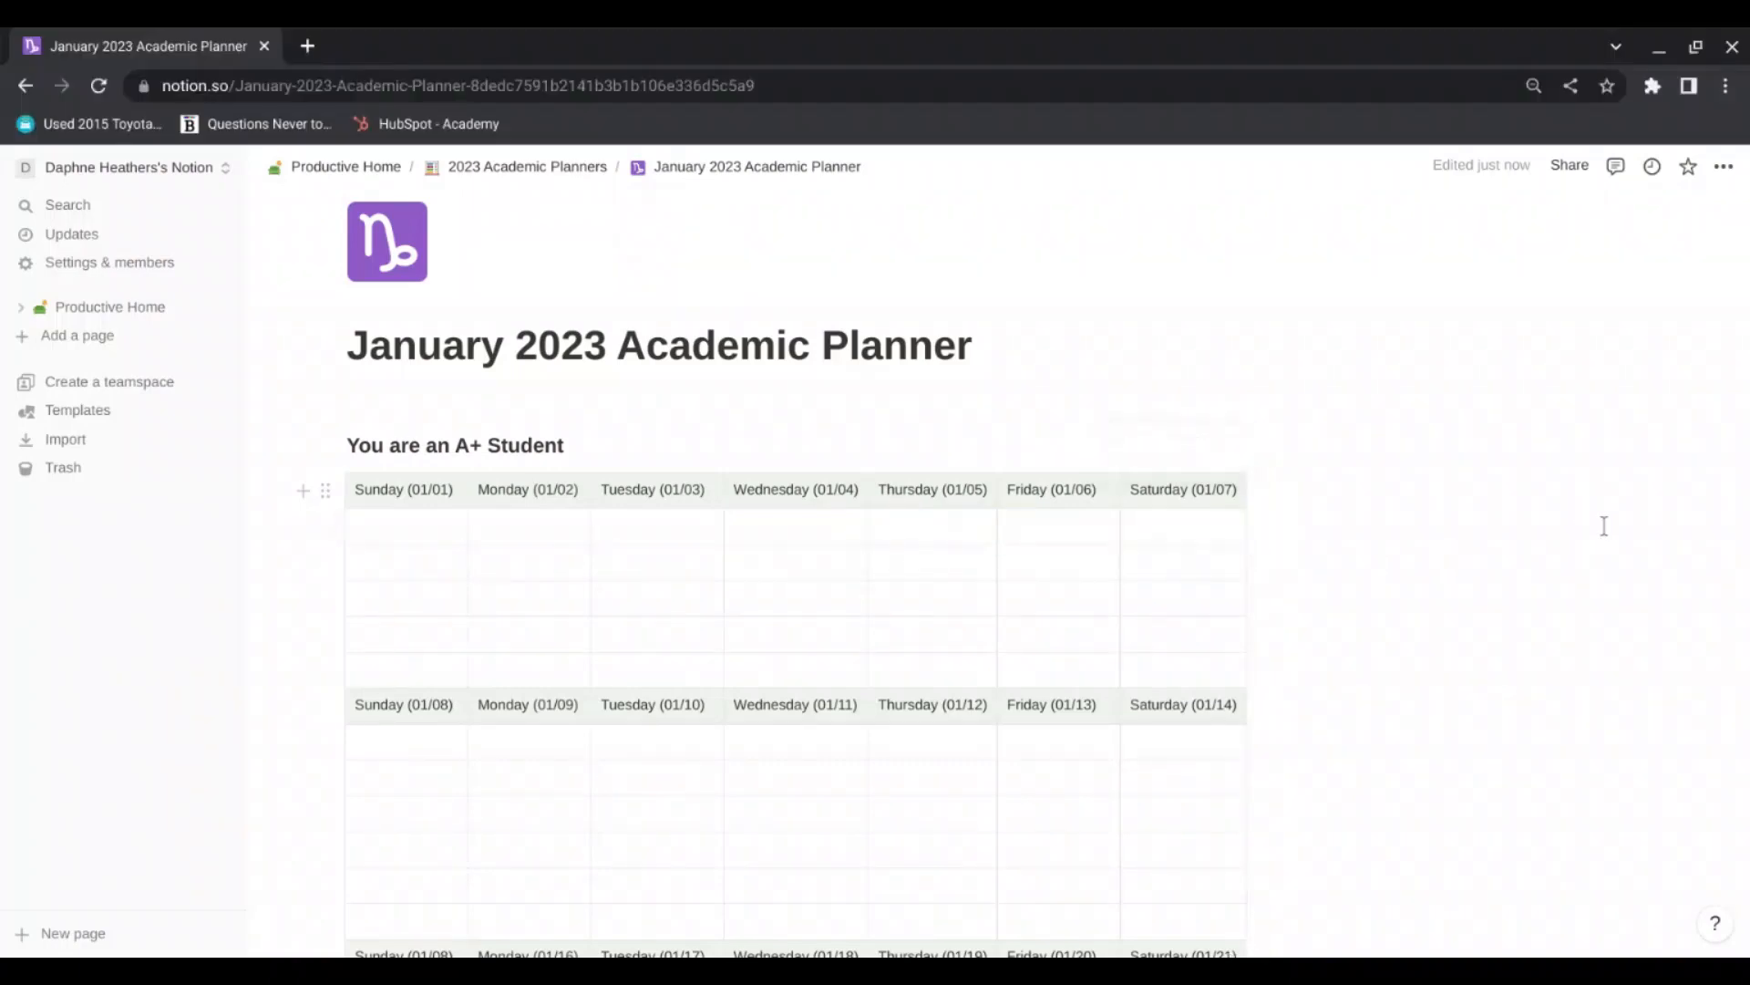